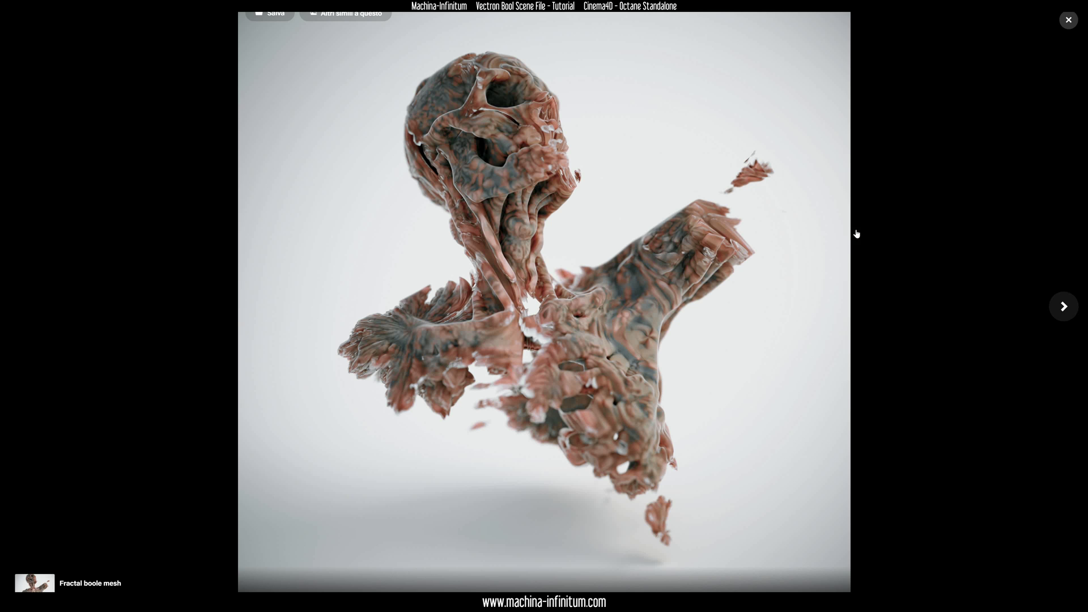
- Close the enlarged image and examine the red fractal bust and the dark Mixpinski renders in the Fractal boole mesh project
{"action": "left_click", "coordinate": [1058, 22]}
{"action": "scroll", "coordinate": [304, 301], "scroll_direction": "down", "scroll_amount": 10}
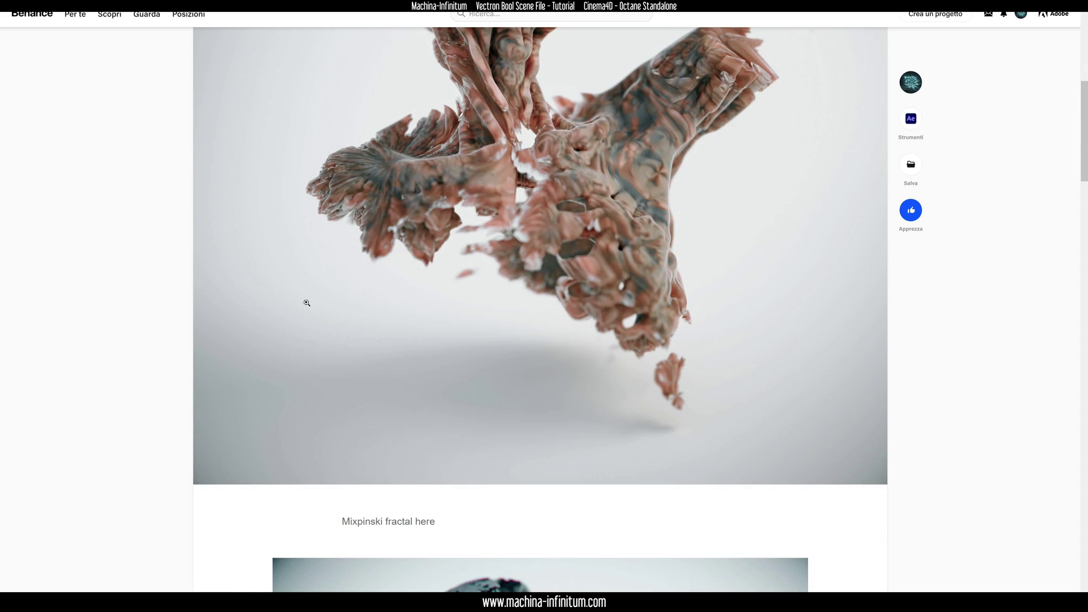
{"action": "scroll", "coordinate": [227, 291], "scroll_direction": "down", "scroll_amount": 3}
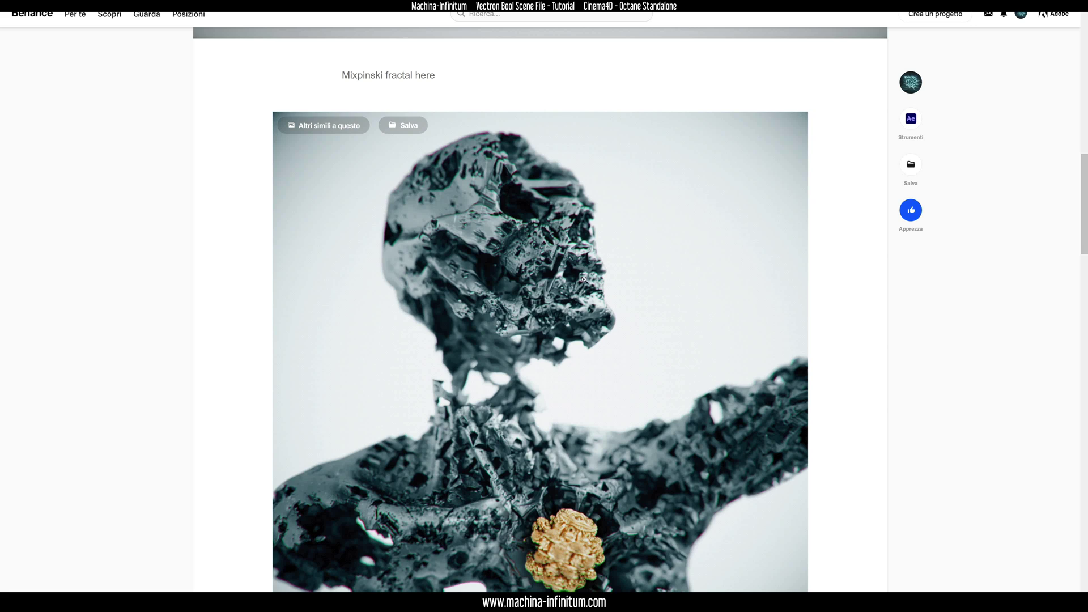
{"action": "scroll", "coordinate": [602, 313], "scroll_direction": "up", "scroll_amount": 8}
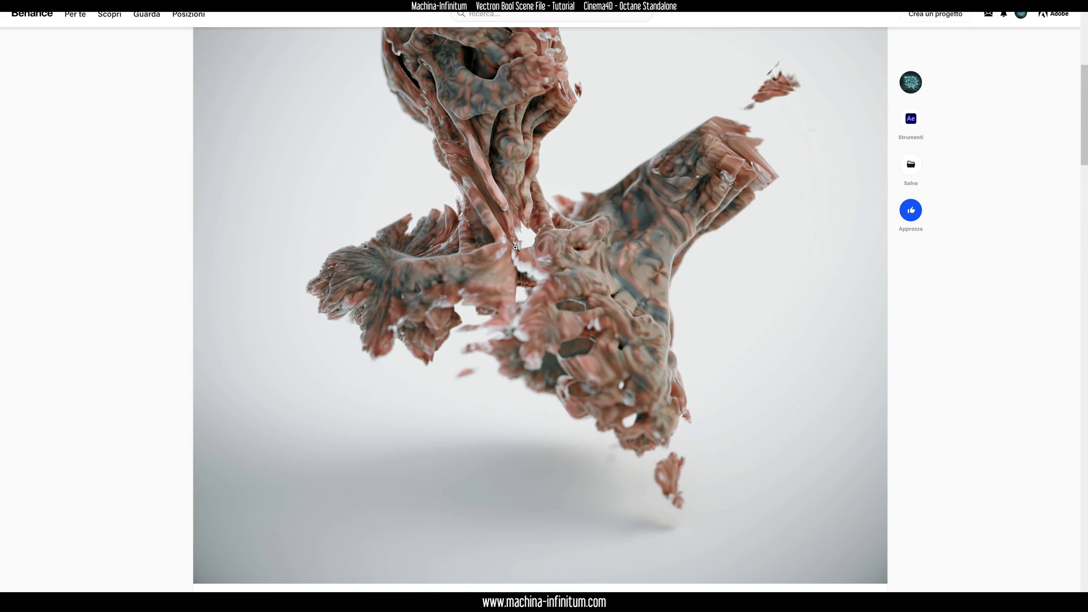
{"action": "scroll", "coordinate": [529, 261], "scroll_direction": "up", "scroll_amount": 3}
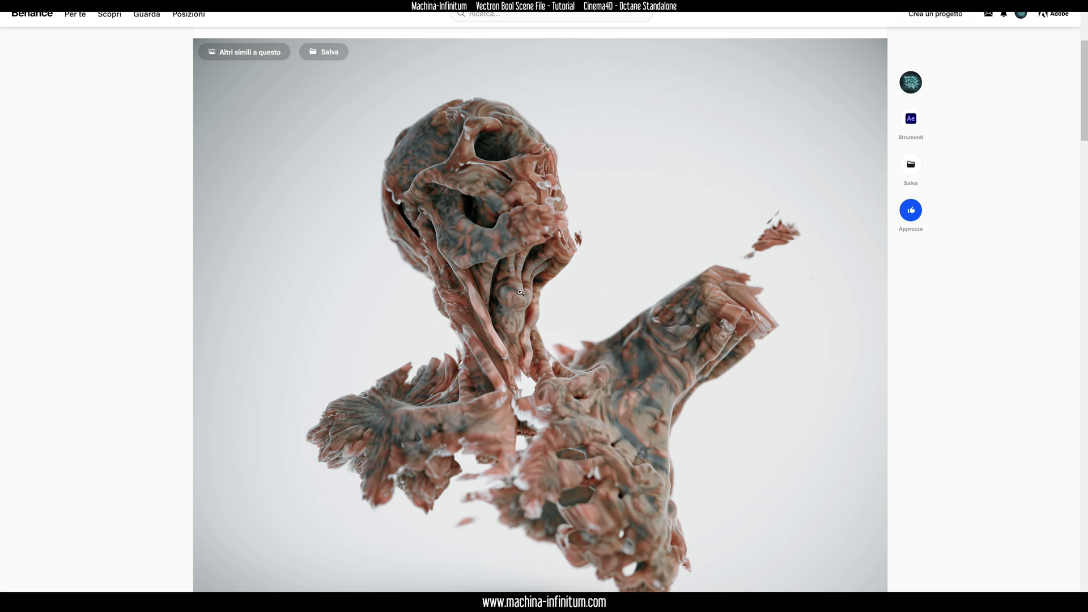
{"action": "scroll", "coordinate": [522, 288], "scroll_direction": "down", "scroll_amount": 2}
{"action": "scroll", "coordinate": [507, 299], "scroll_direction": "down", "scroll_amount": 10}
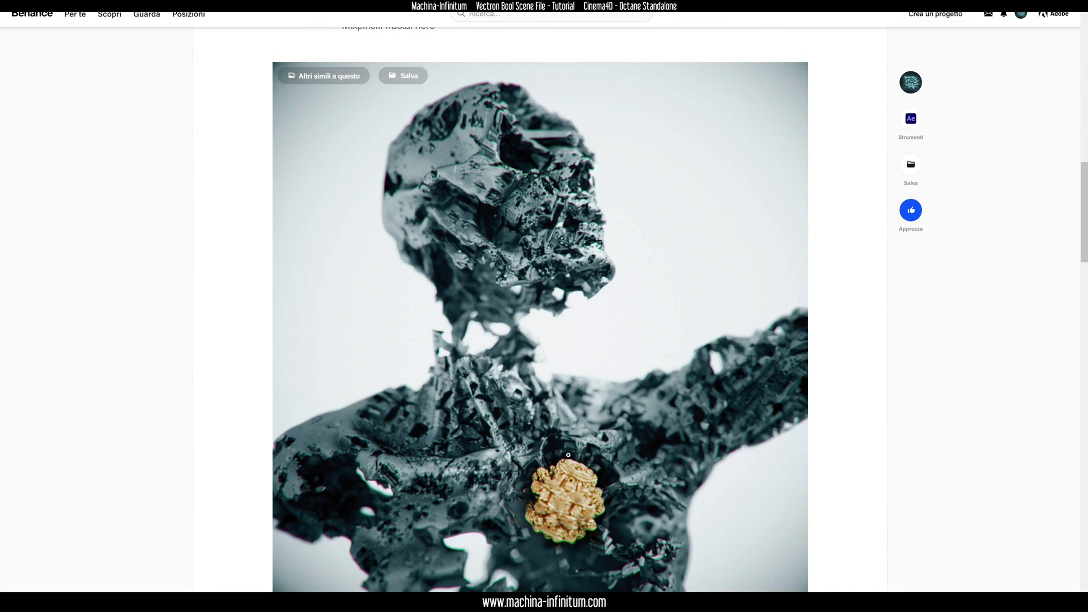
{"action": "scroll", "coordinate": [553, 437], "scroll_direction": "down", "scroll_amount": 12}
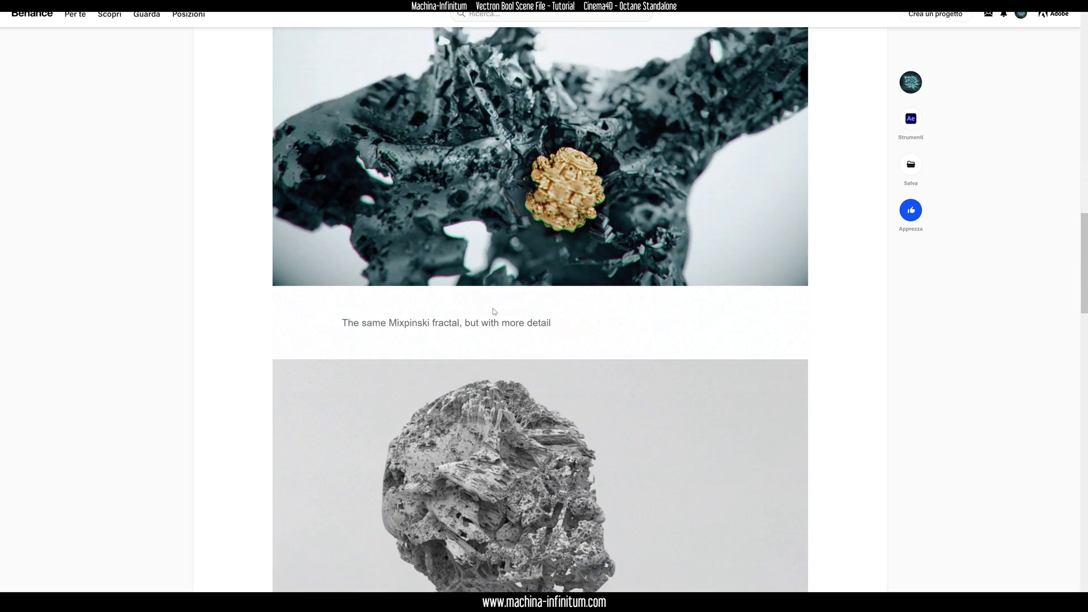
- Enlarge the detailed grey Mixpinski bust, view the heart close-up, and return to the project page to examine the close-up there
{"action": "left_click", "coordinate": [551, 242]}
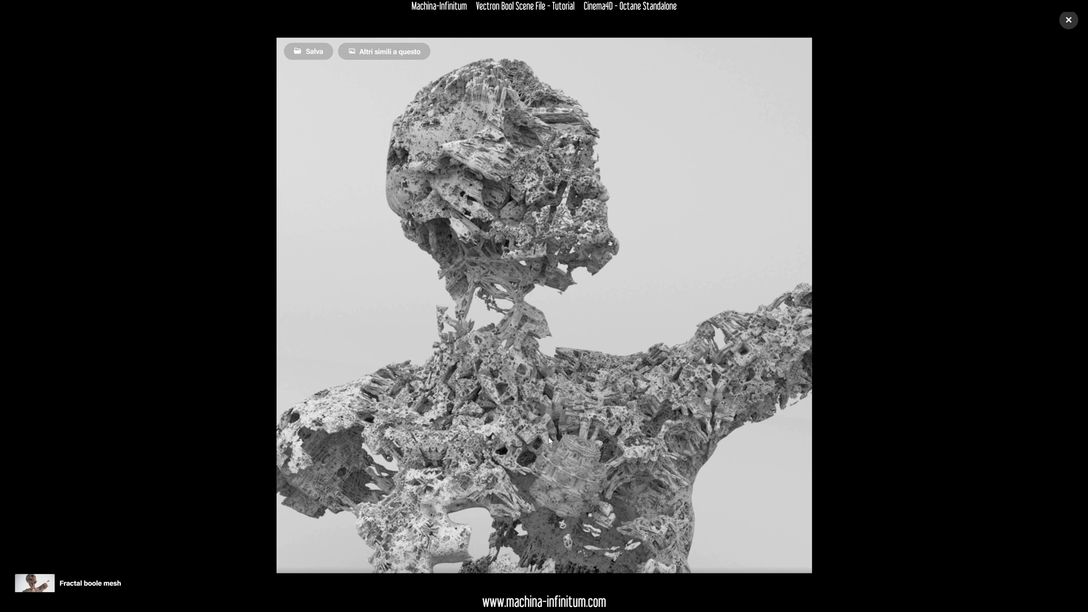
{"action": "left_click", "coordinate": [1065, 305]}
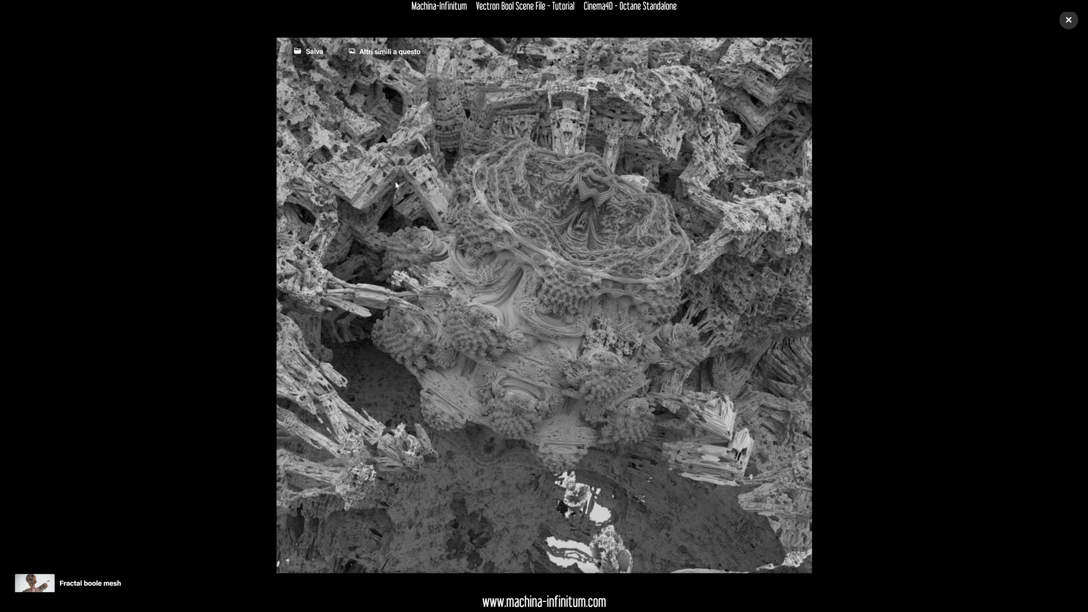
{"action": "left_click", "coordinate": [1068, 20]}
{"action": "scroll", "coordinate": [261, 342], "scroll_direction": "down", "scroll_amount": 5}
{"action": "scroll", "coordinate": [261, 341], "scroll_direction": "down", "scroll_amount": 3}
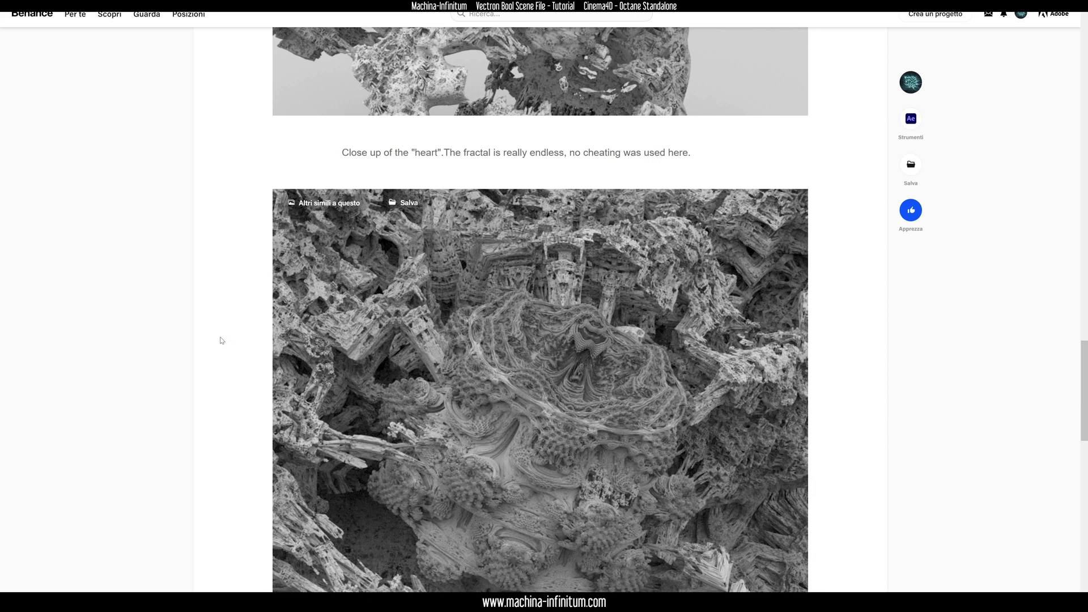
{"action": "scroll", "coordinate": [222, 340], "scroll_direction": "down", "scroll_amount": 2}
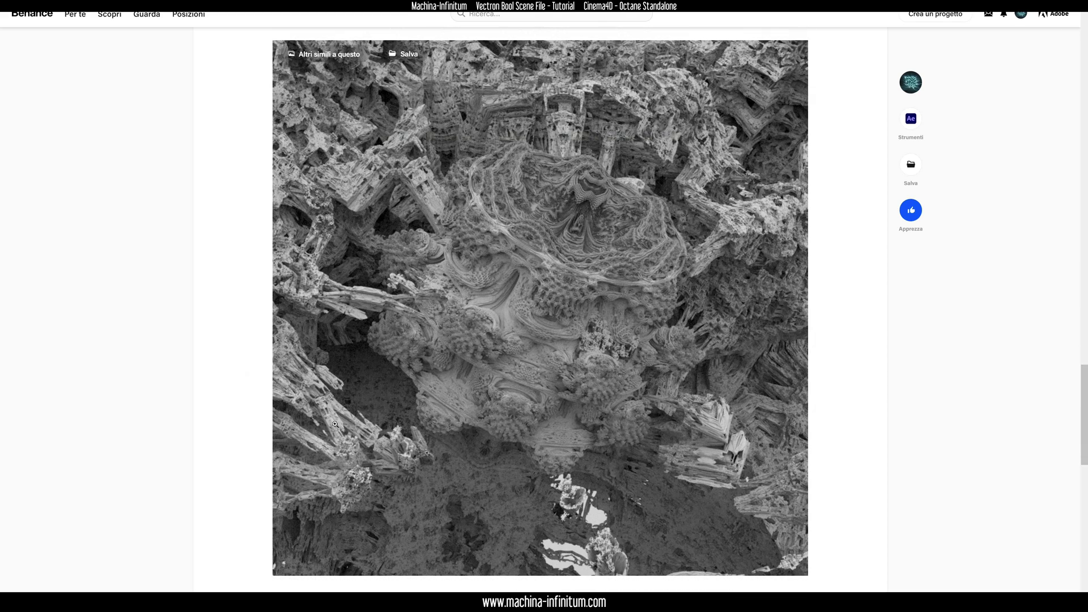
{"action": "scroll", "coordinate": [447, 380], "scroll_direction": "down", "scroll_amount": 5}
{"action": "scroll", "coordinate": [436, 367], "scroll_direction": "up", "scroll_amount": 5}
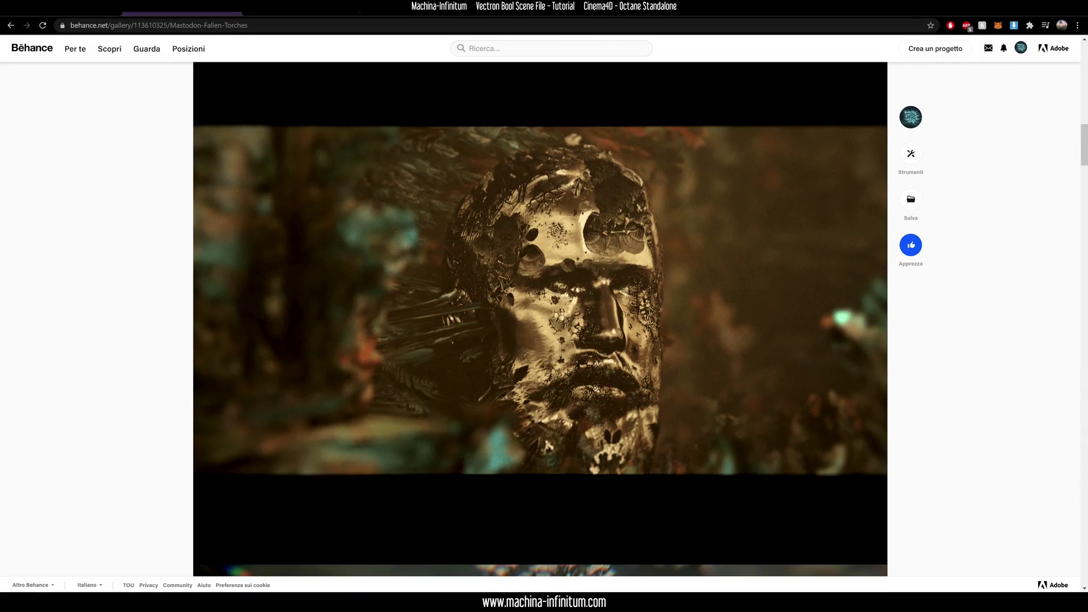
- Switch to the Mastodon Fallen Torches project and examine its credits, description and music video stills with fractal heads
{"action": "mouse_move", "coordinate": [269, 266]}
{"action": "scroll", "coordinate": [608, 237], "scroll_direction": "up", "scroll_amount": 15}
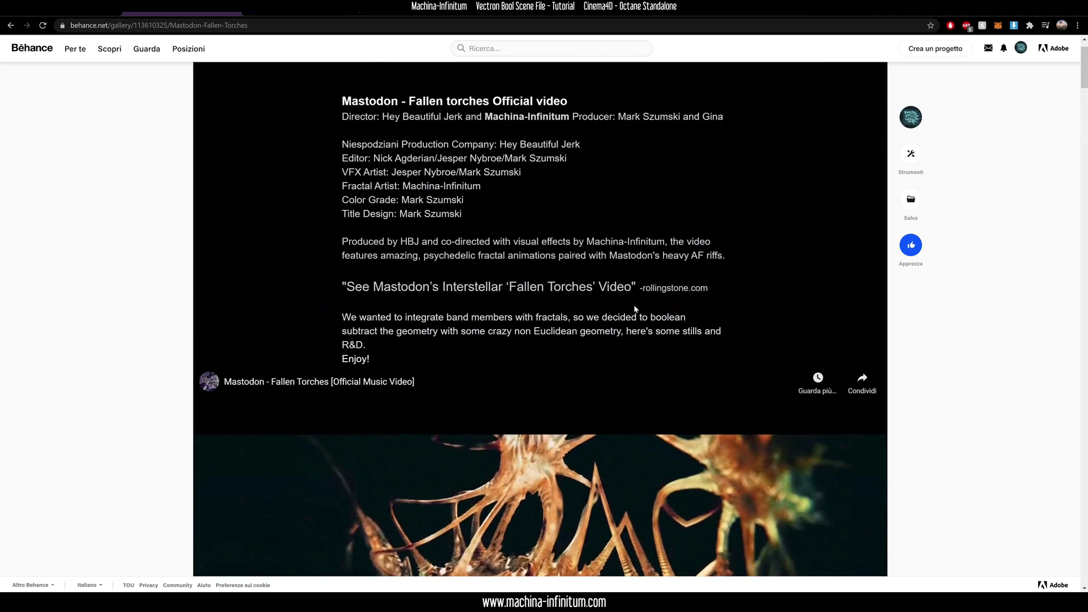
{"action": "scroll", "coordinate": [634, 306], "scroll_direction": "up", "scroll_amount": 1}
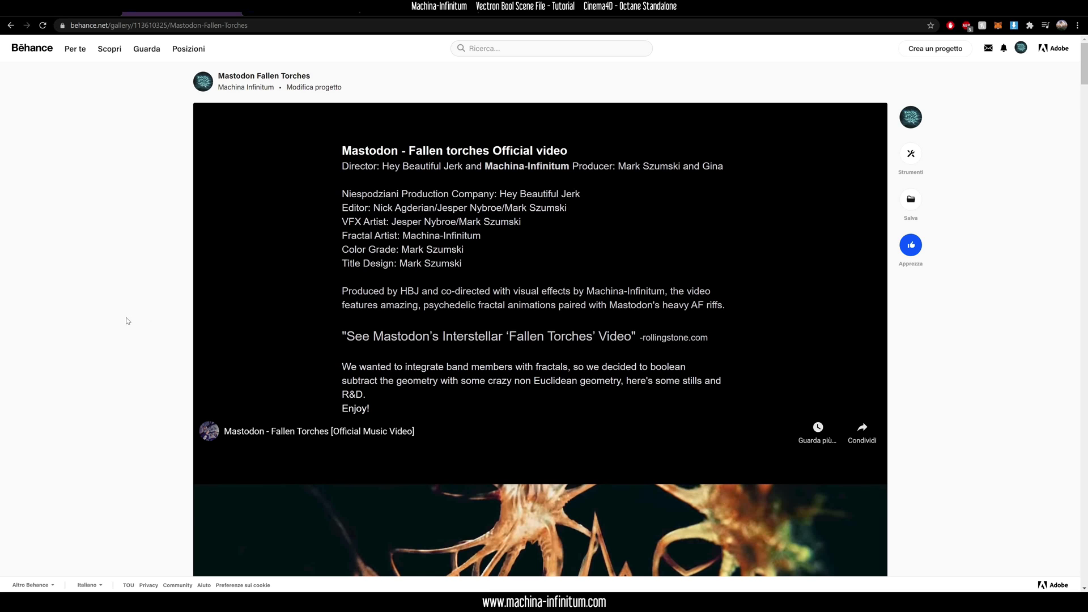
{"action": "scroll", "coordinate": [127, 321], "scroll_direction": "down", "scroll_amount": 14}
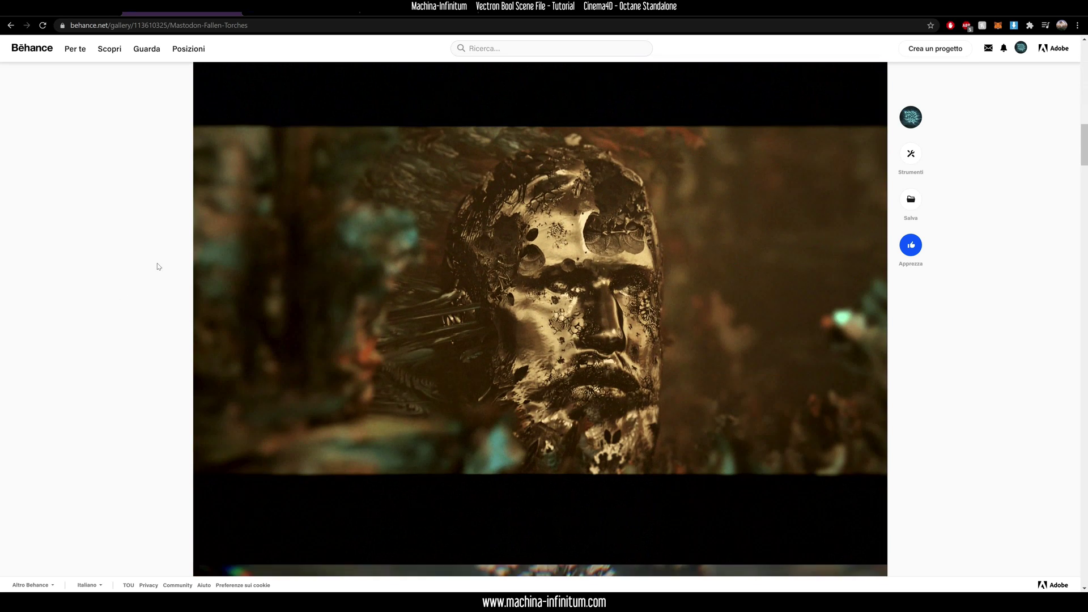
{"action": "mouse_move", "coordinate": [565, 279]}
{"action": "scroll", "coordinate": [522, 381], "scroll_direction": "down", "scroll_amount": 15}
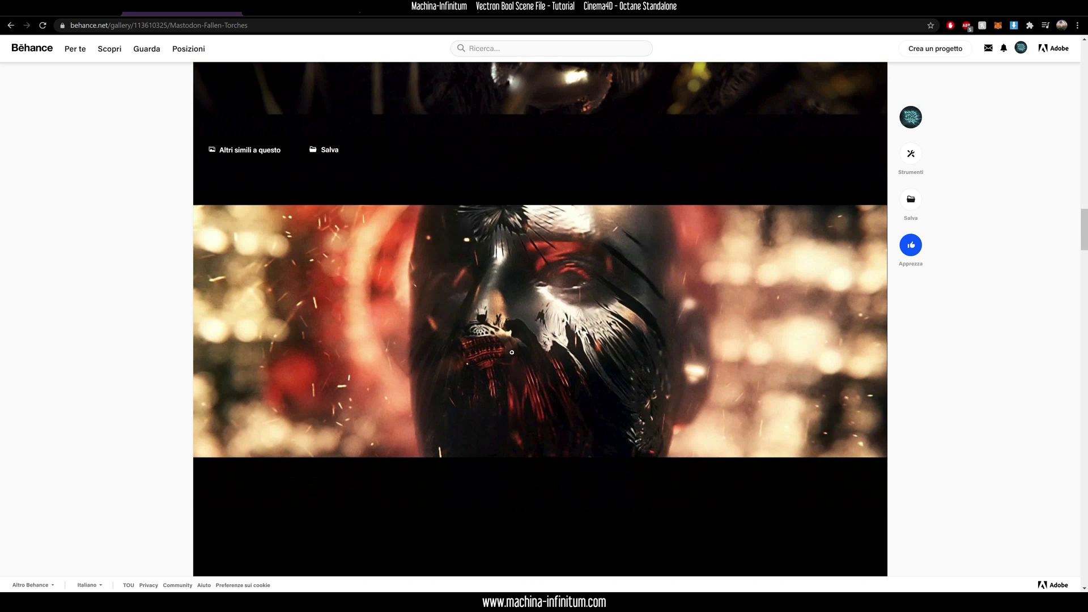
{"action": "scroll", "coordinate": [498, 345], "scroll_direction": "down", "scroll_amount": 10}
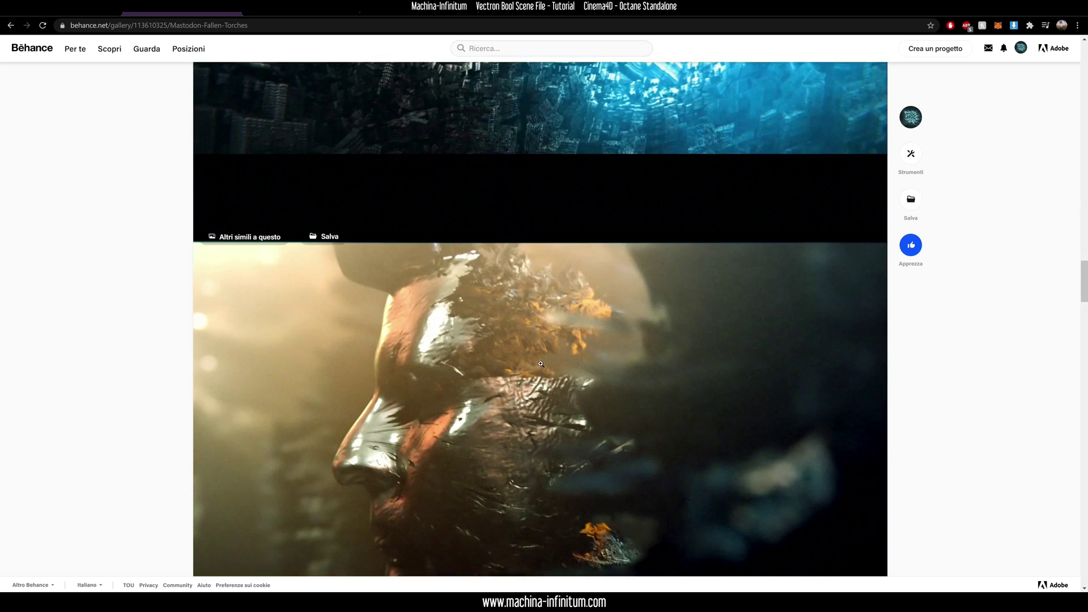
{"action": "scroll", "coordinate": [522, 287], "scroll_direction": "down", "scroll_amount": 20}
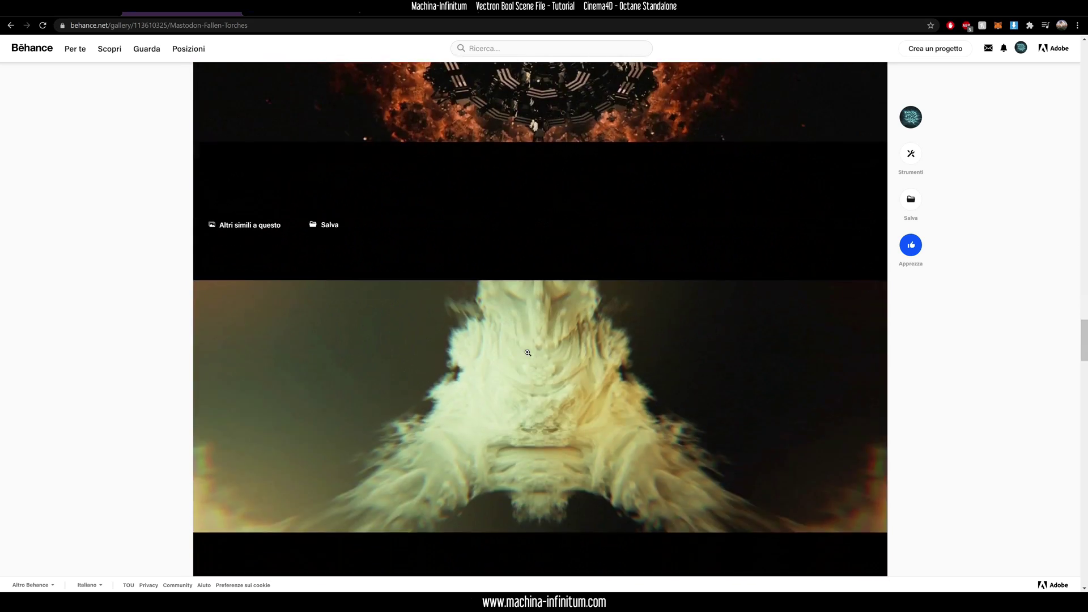
{"action": "scroll", "coordinate": [463, 250], "scroll_direction": "up", "scroll_amount": 2}
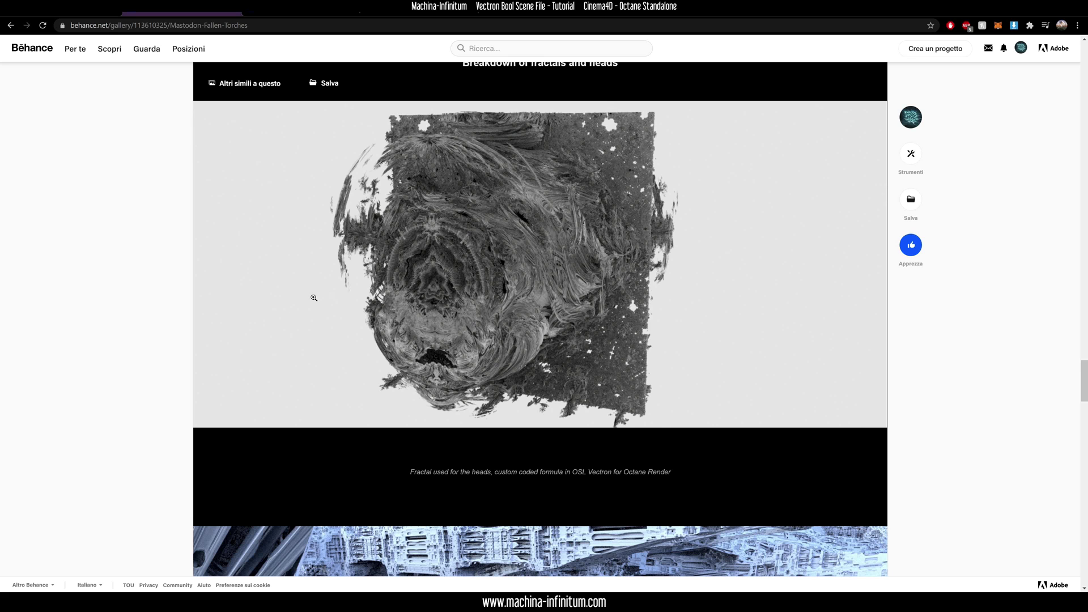
- Examine the project's breakdown of fractals and heads, including an enlarged view of the black-and-white head test render
{"action": "scroll", "coordinate": [328, 299], "scroll_direction": "down", "scroll_amount": 5}
{"action": "scroll", "coordinate": [443, 366], "scroll_direction": "down", "scroll_amount": 10}
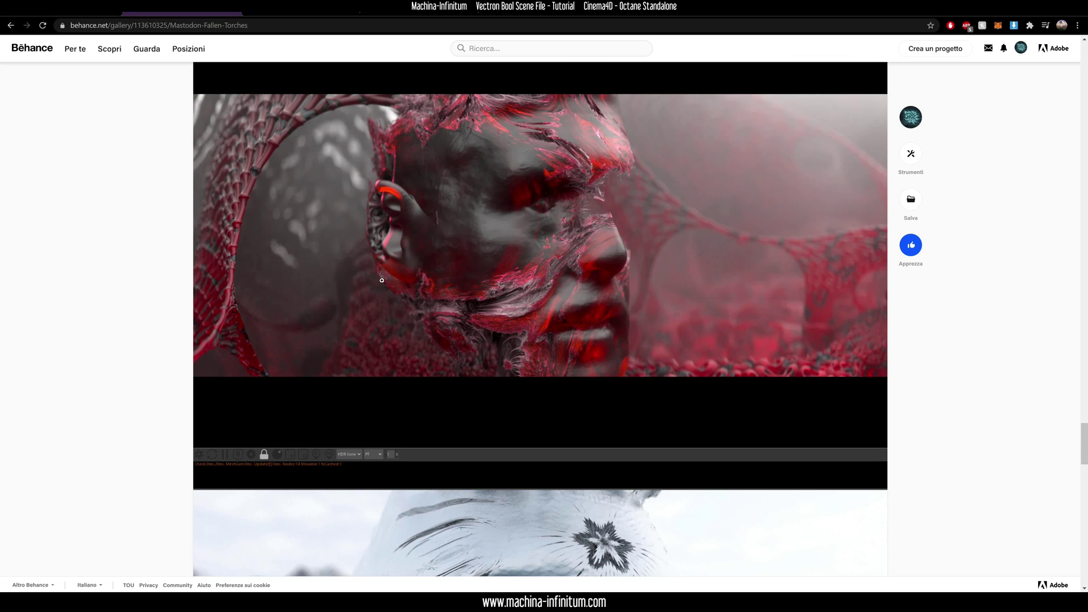
{"action": "scroll", "coordinate": [381, 280], "scroll_direction": "down", "scroll_amount": 7}
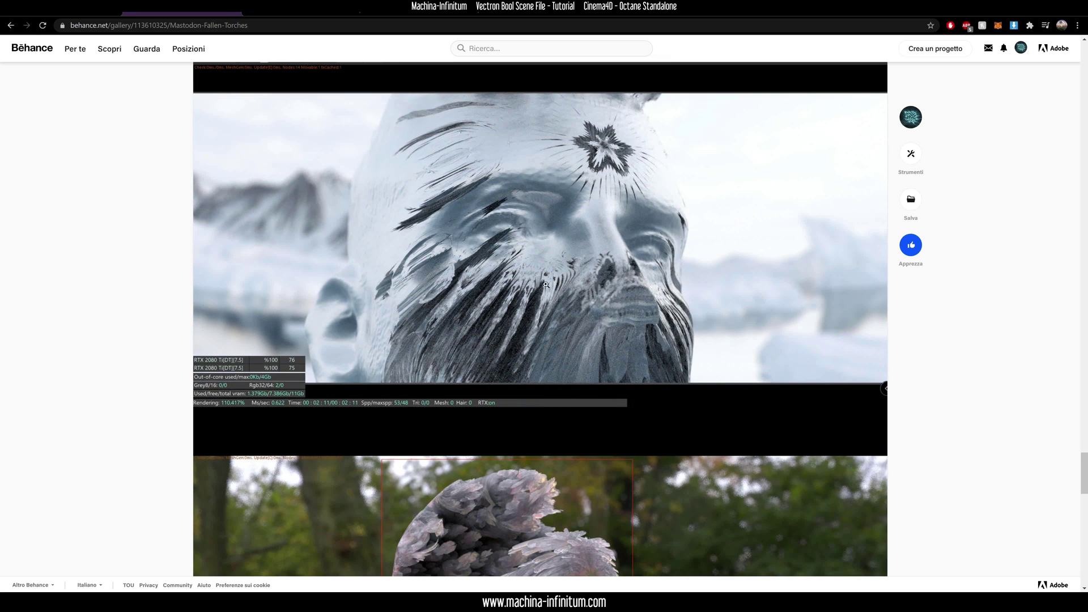
{"action": "scroll", "coordinate": [546, 285], "scroll_direction": "down", "scroll_amount": 8}
{"action": "scroll", "coordinate": [539, 284], "scroll_direction": "up", "scroll_amount": 1}
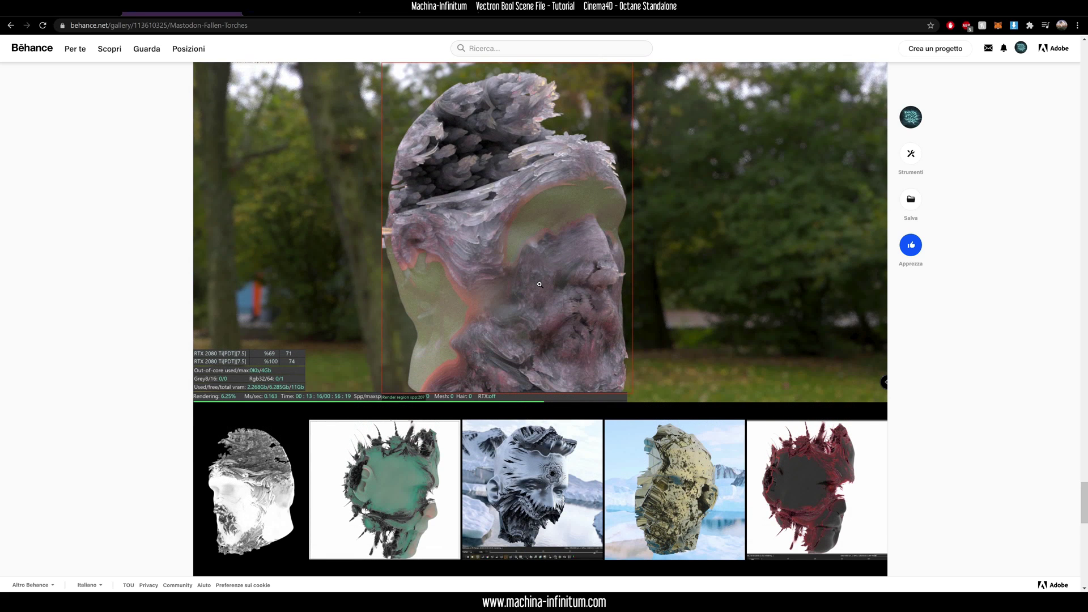
{"action": "scroll", "coordinate": [539, 285], "scroll_direction": "down", "scroll_amount": 3}
{"action": "left_click", "coordinate": [244, 339]}
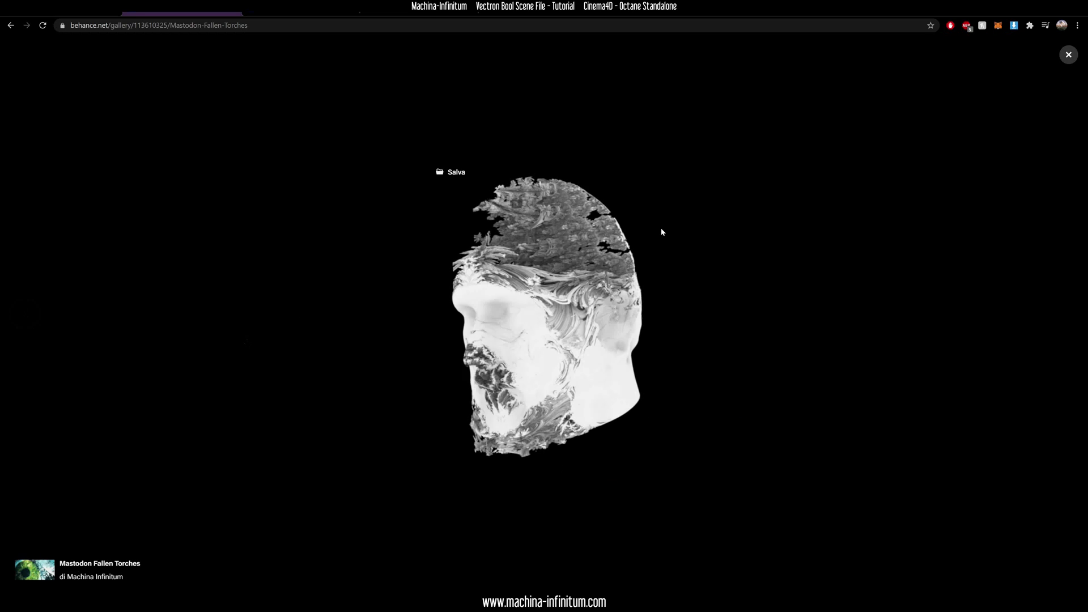
{"action": "left_click", "coordinate": [1068, 56]}
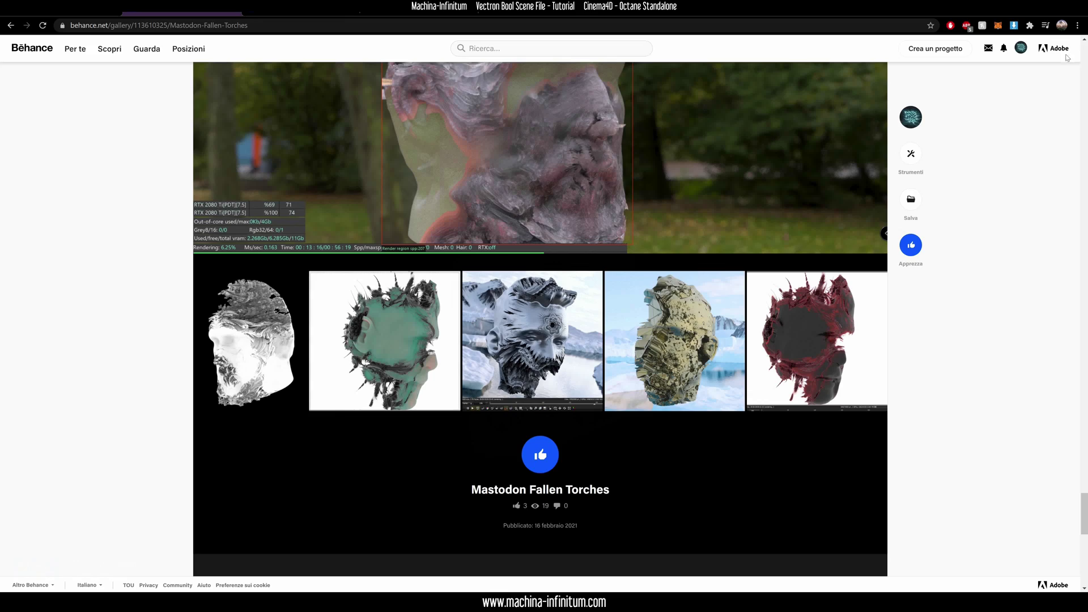
{"action": "scroll", "coordinate": [518, 356], "scroll_direction": "up", "scroll_amount": 5}
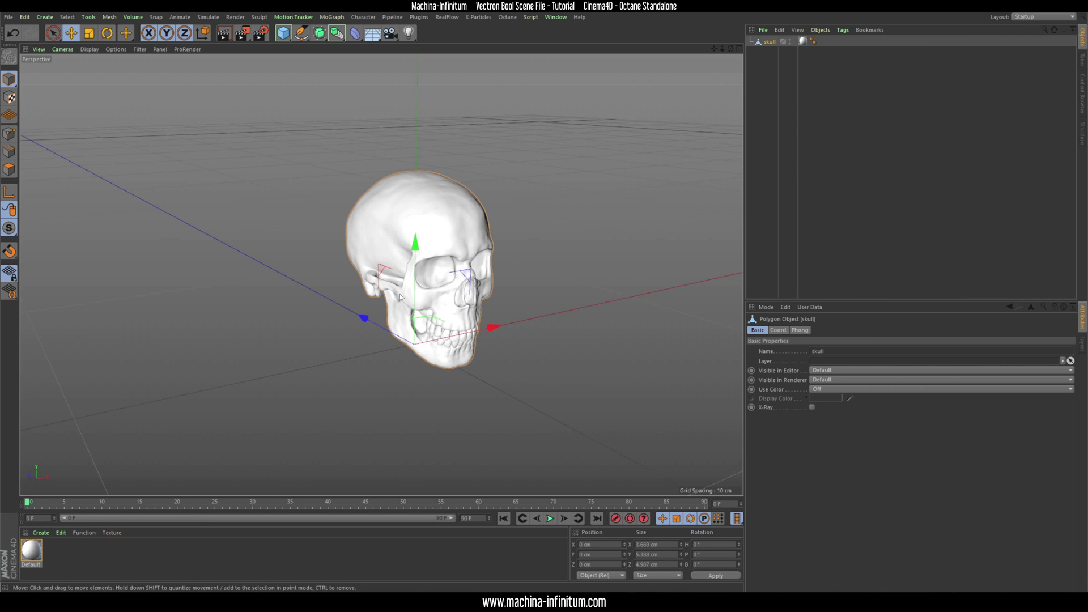
- Switch to Cinema 4D and add a Figure primitive to the skull scene as a scale reference
{"action": "right_click_drag", "start_coordinate": [398, 293], "coordinate": [501, 250], "text": "alt"}
{"action": "mouse_move", "coordinate": [501, 250]}
{"action": "left_mouse_down", "text": "alt"}
{"action": "mouse_move", "coordinate": [479, 272]}
{"action": "mouse_move", "coordinate": [513, 264]}
{"action": "left_mouse_up", "text": "alt"}
{"action": "right_click_drag", "start_coordinate": [513, 263], "coordinate": [495, 333], "text": "alt"}
{"action": "left_click_drag", "start_coordinate": [494, 332], "coordinate": [451, 292], "text": "alt"}
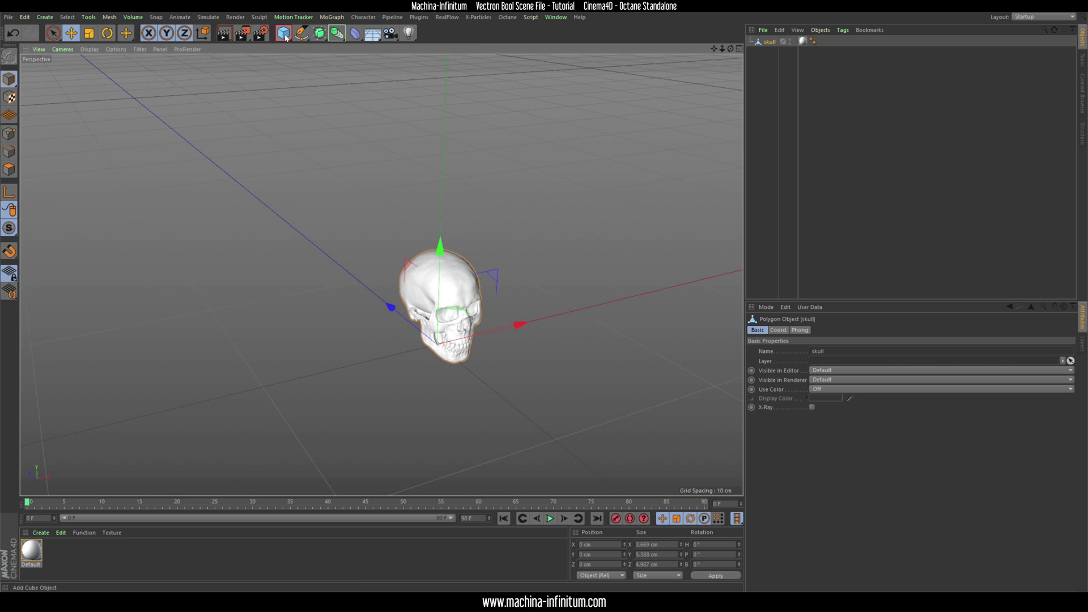
{"action": "left_click_drag", "start_coordinate": [285, 37], "coordinate": [414, 105]}
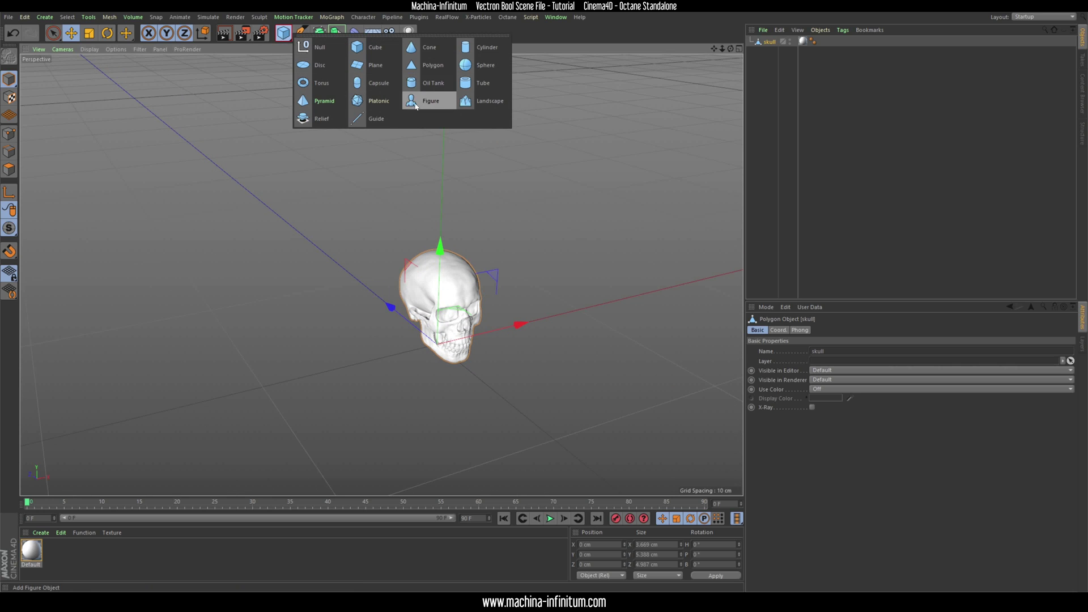
{"action": "left_click", "coordinate": [413, 106]}
{"action": "scroll", "coordinate": [520, 190], "scroll_direction": "down", "scroll_amount": 5}
{"action": "middle_click_drag", "start_coordinate": [520, 190], "coordinate": [424, 379], "text": "alt"}
{"action": "scroll", "coordinate": [450, 200], "scroll_direction": "down", "scroll_amount": 5}
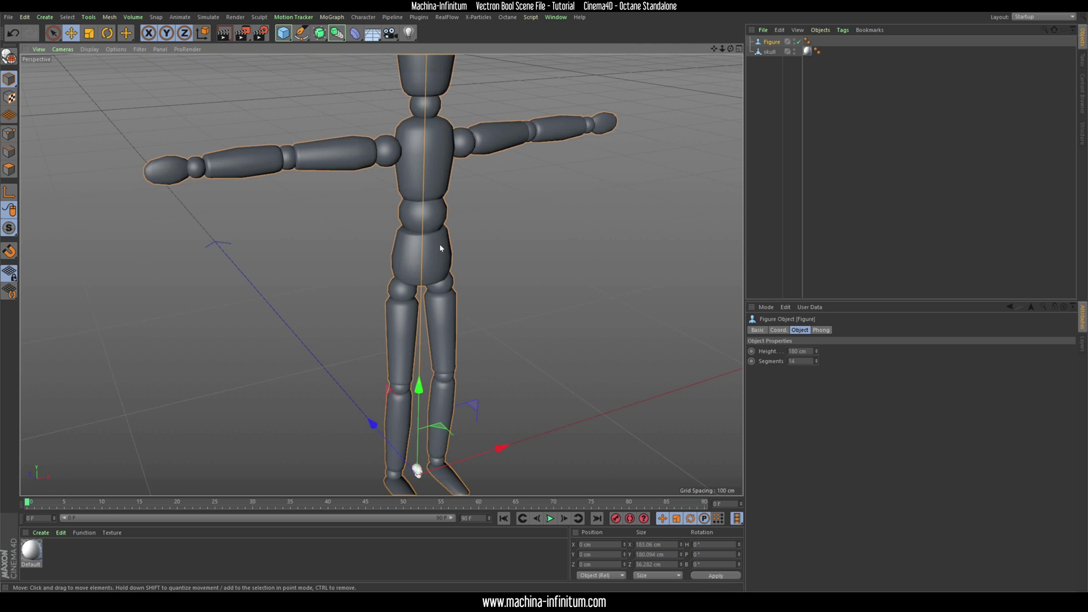
{"action": "scroll", "coordinate": [431, 224], "scroll_direction": "down", "scroll_amount": 4}
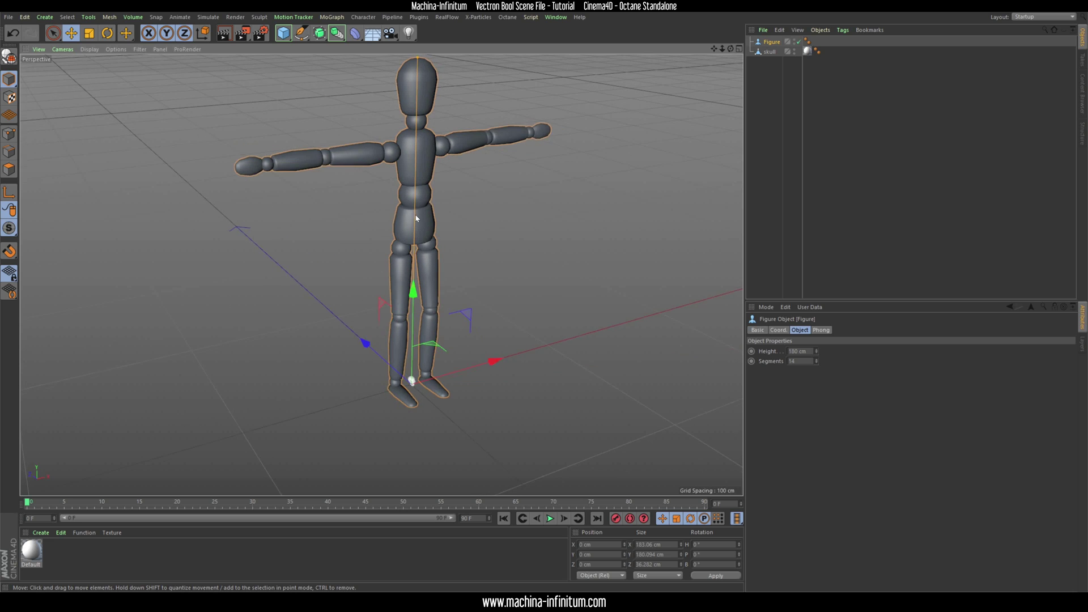
{"action": "scroll", "coordinate": [415, 219], "scroll_direction": "down", "scroll_amount": 1}
- Scale the skull object to 10 on the X, Y and Z axes and frame it in the view
{"action": "left_click", "coordinate": [768, 52]}
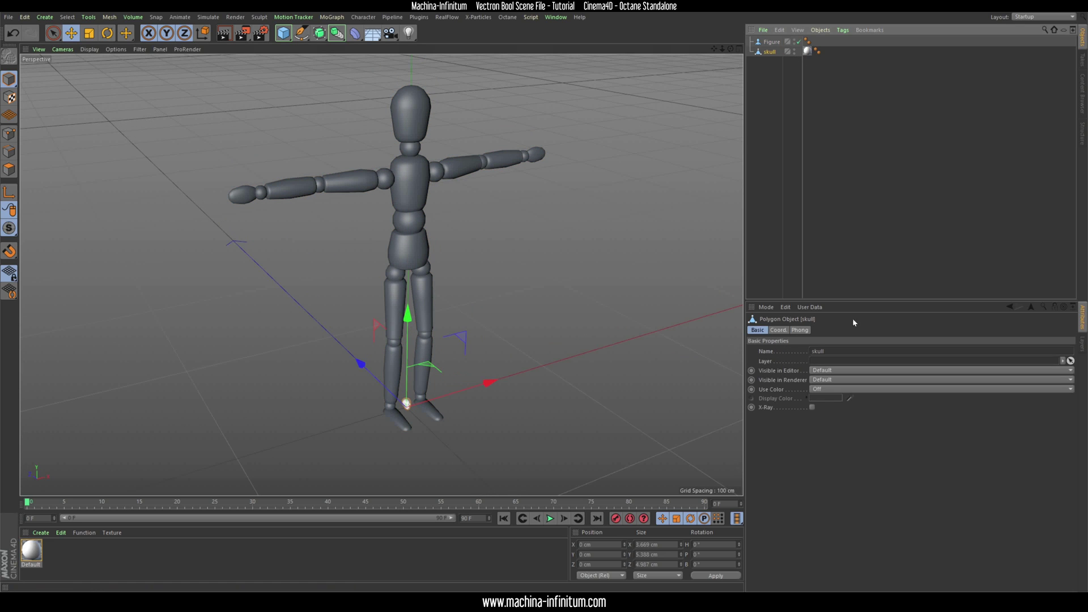
{"action": "left_click", "coordinate": [778, 330]}
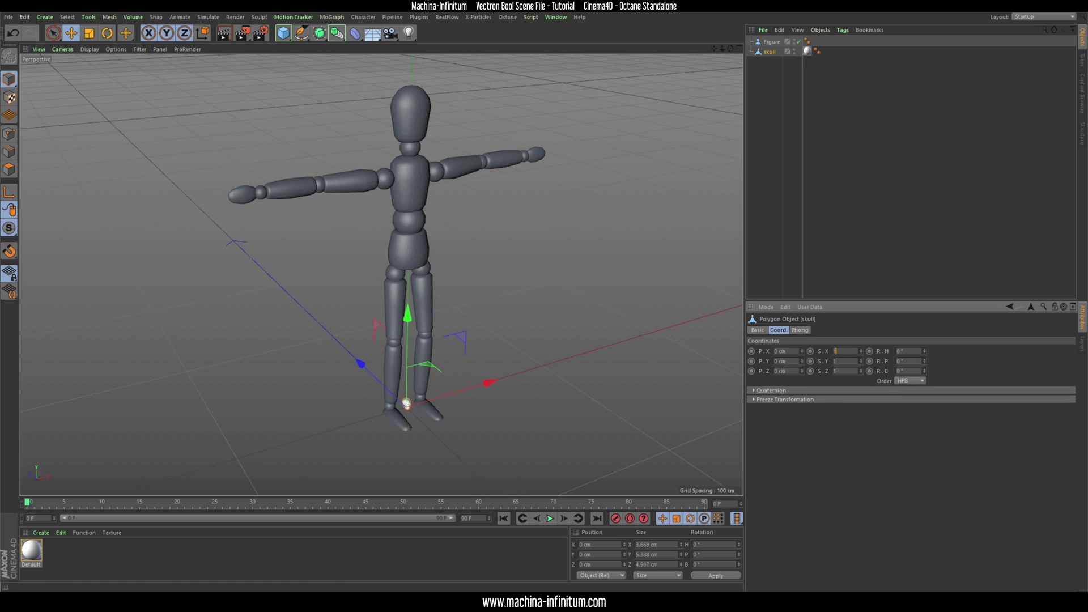
{"action": "type", "text": "10"}
{"action": "key", "text": "Tab"}
{"action": "type", "text": "10"}
{"action": "key", "text": "Tab"}
{"action": "type", "text": "10"}
{"action": "key", "text": "Tab"}
{"action": "key", "text": "o"}
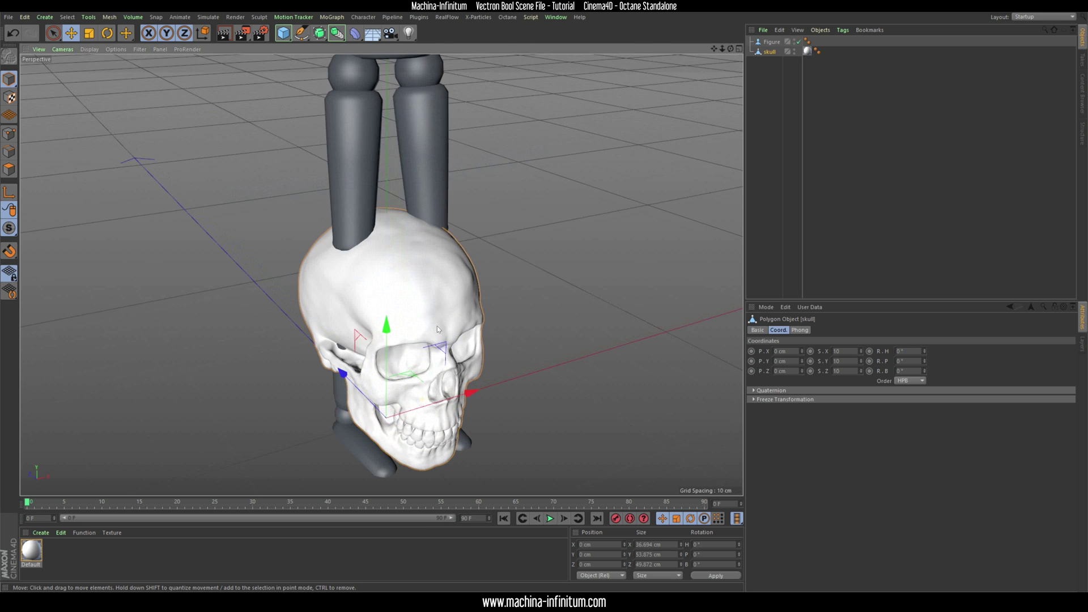
{"action": "left_click_drag", "start_coordinate": [392, 220], "coordinate": [473, 199], "text": "alt"}
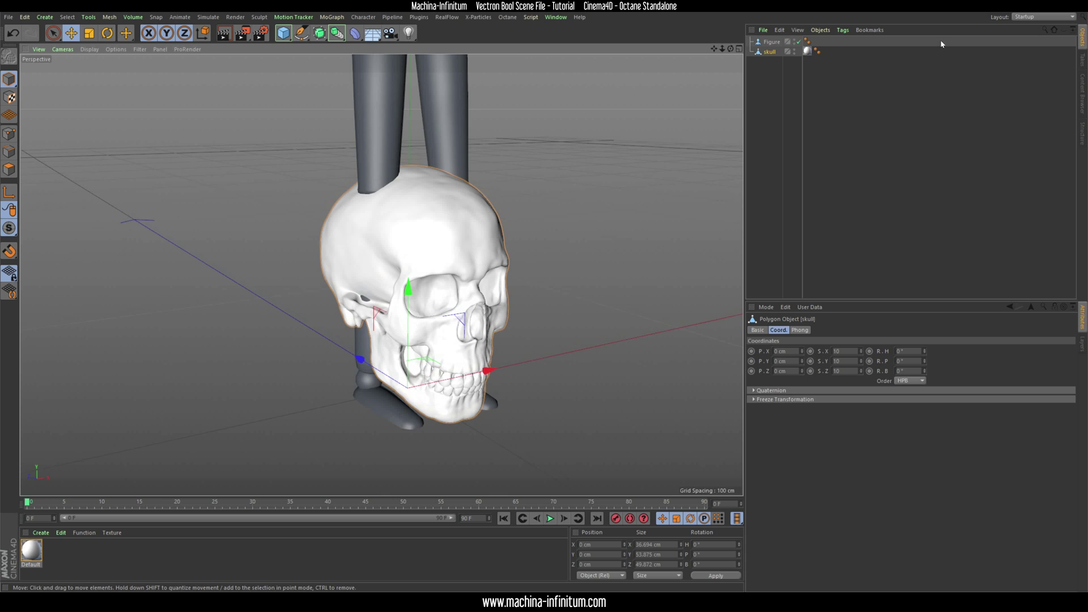
- Delete the Figure object from the scene, keeping only the skull
{"action": "left_click", "coordinate": [772, 43]}
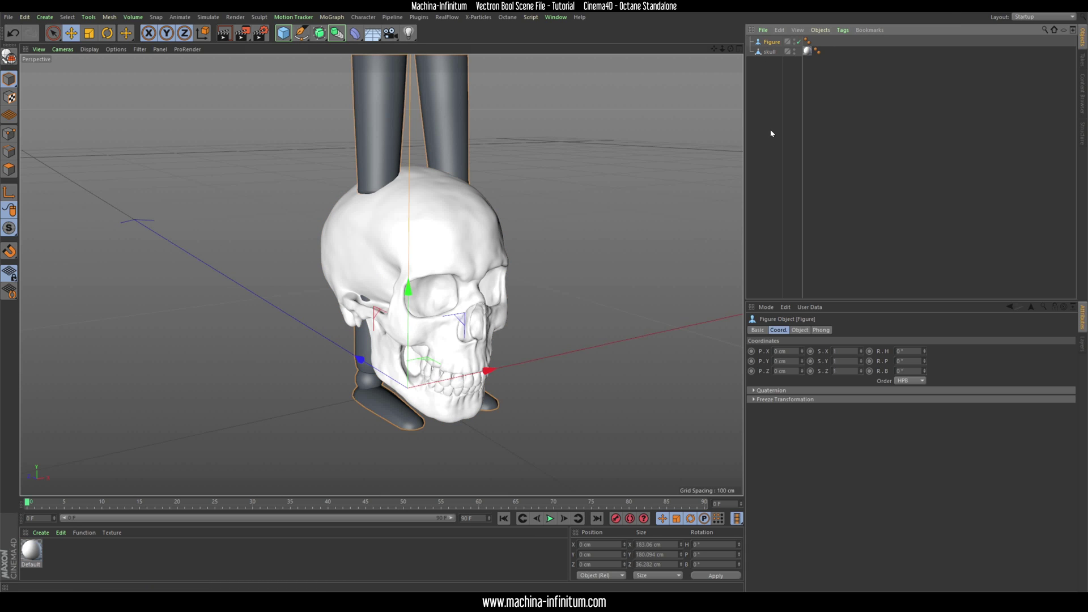
{"action": "key", "text": "Delete"}
{"action": "left_click_drag", "start_coordinate": [461, 260], "coordinate": [412, 295], "text": "alt"}
{"action": "right_click_drag", "start_coordinate": [412, 294], "coordinate": [409, 274], "text": "alt"}
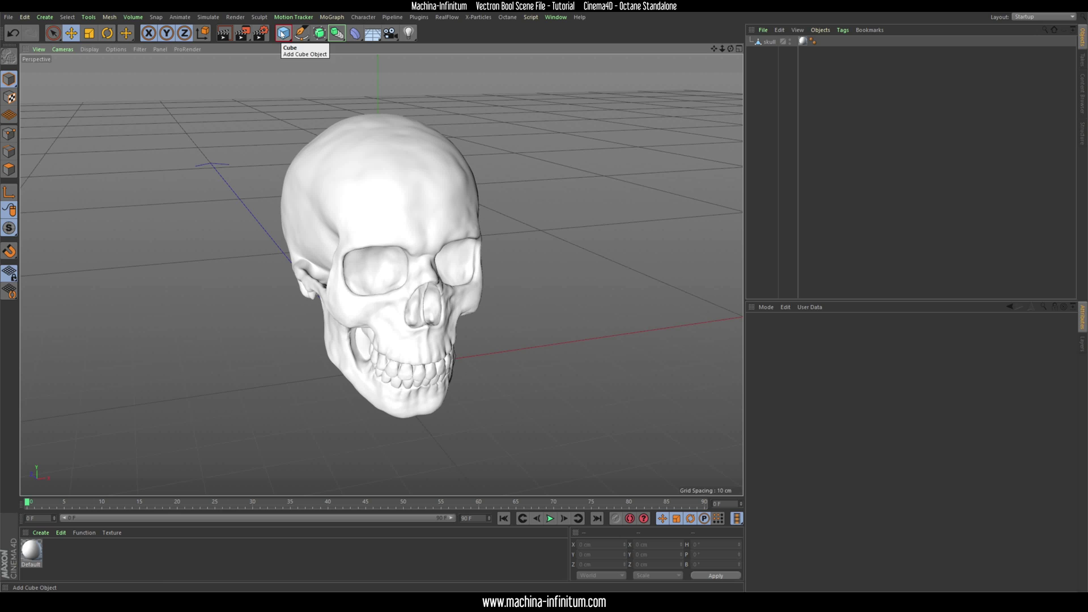
- Add a Volume Builder to the scene and make the skull mesh its child
{"action": "left_click", "coordinate": [342, 39]}
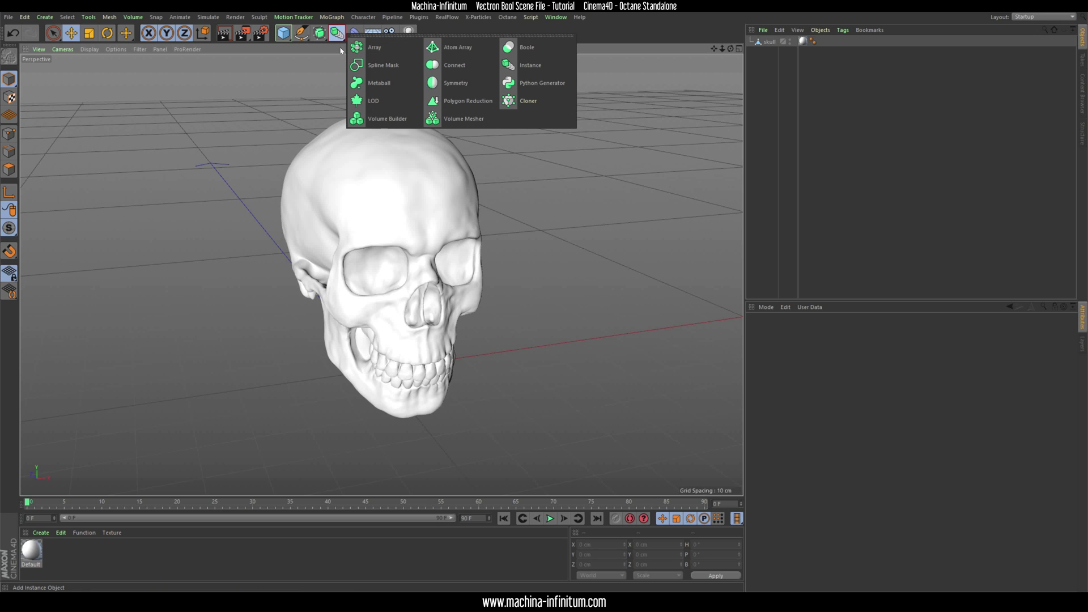
{"action": "left_click", "coordinate": [384, 120]}
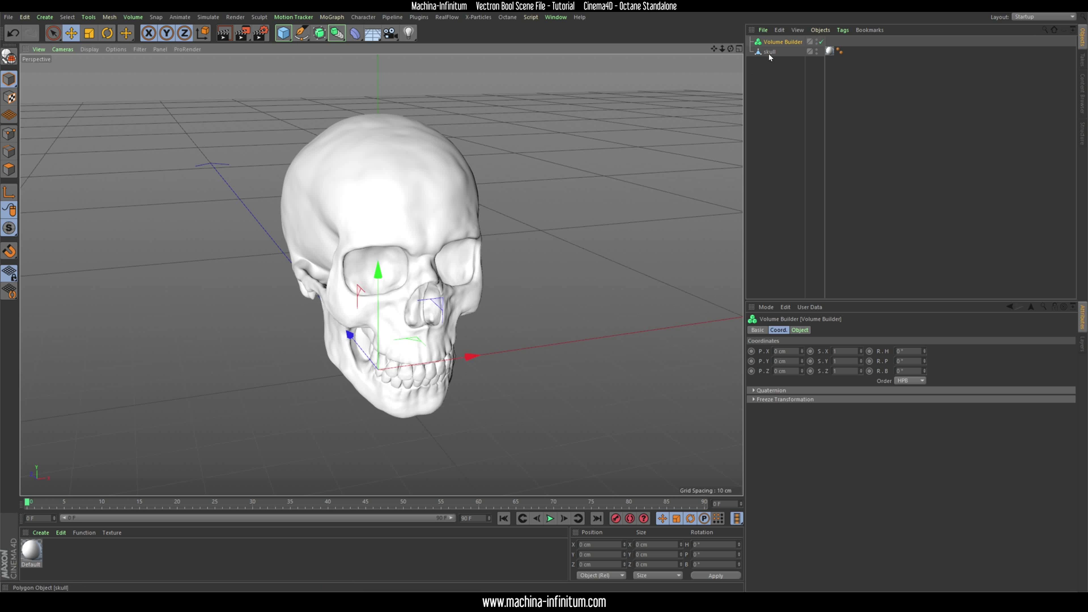
{"action": "left_click_drag", "start_coordinate": [781, 44], "coordinate": [782, 43]}
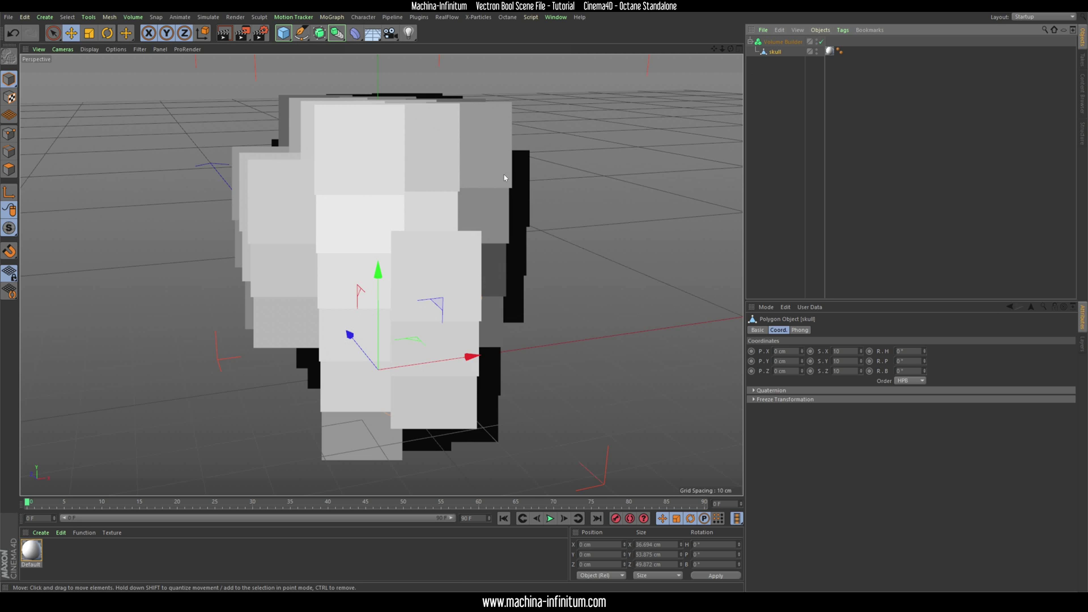
{"action": "left_click_drag", "start_coordinate": [466, 247], "coordinate": [445, 211], "text": "alt"}
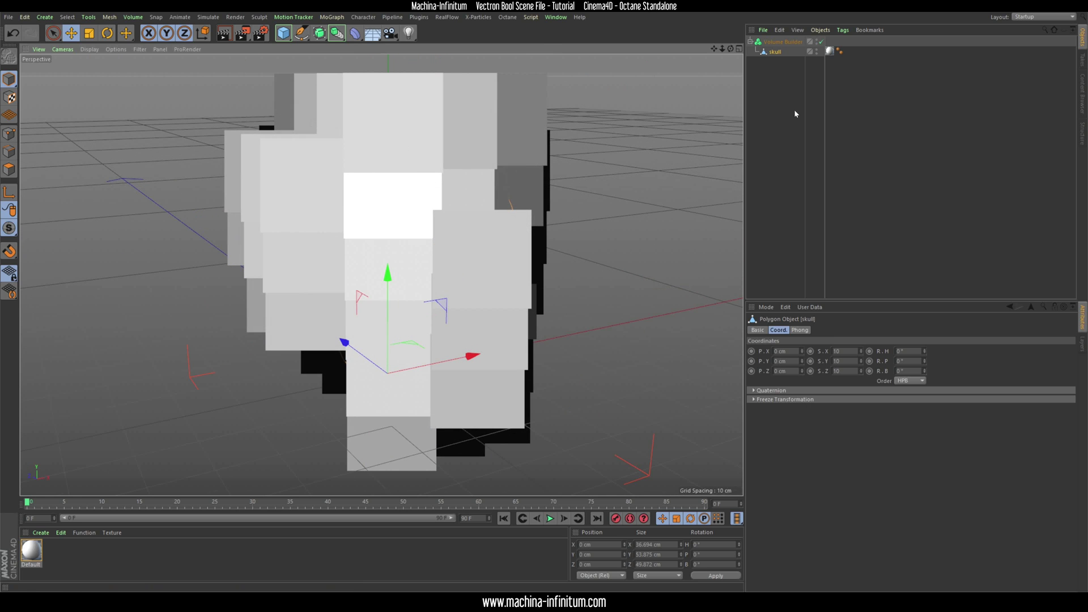
- Set the Volume Builder's voxel size to 1 cm and inspect the voxelized skull from several angles
{"action": "left_click", "coordinate": [778, 43]}
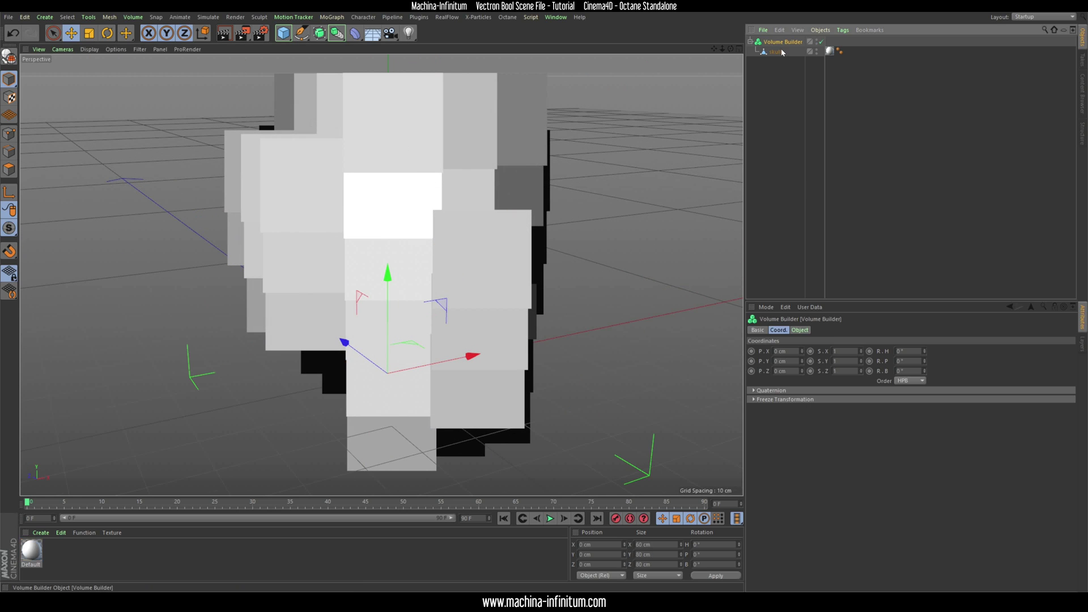
{"action": "left_click", "coordinate": [799, 331]}
{"action": "left_click_drag", "start_coordinate": [813, 361], "coordinate": [777, 372]}
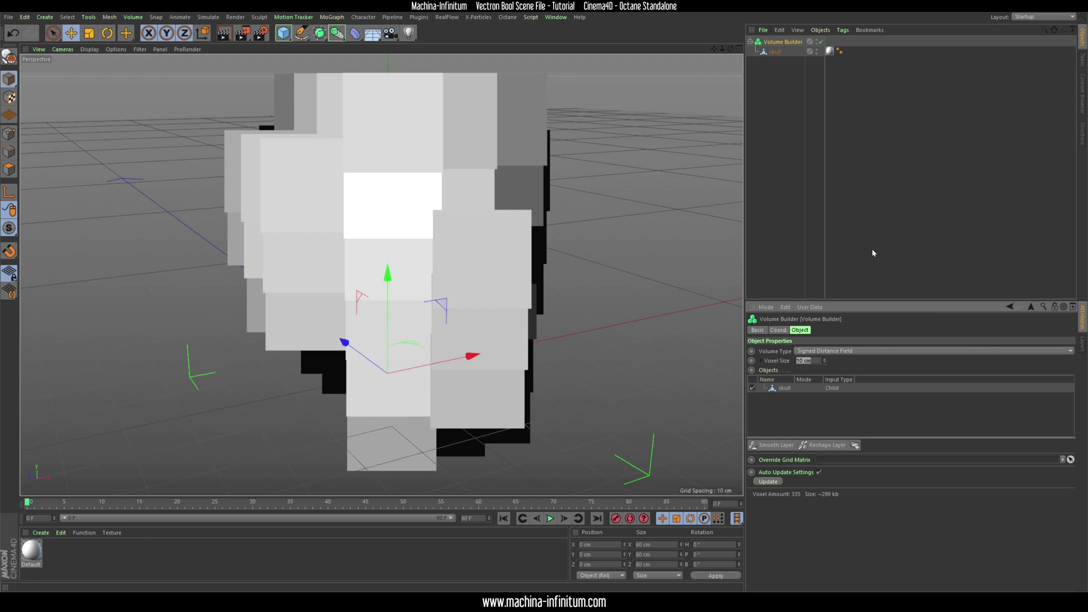
{"action": "type", "text": "1"}
{"action": "key", "text": "Return"}
{"action": "left_click_drag", "start_coordinate": [442, 228], "coordinate": [461, 253], "text": "alt"}
{"action": "scroll", "coordinate": [449, 228], "scroll_direction": "up", "scroll_amount": 2}
{"action": "middle_click_drag", "start_coordinate": [449, 228], "coordinate": [467, 230], "text": "alt"}
{"action": "scroll", "coordinate": [461, 237], "scroll_direction": "up", "scroll_amount": 2}
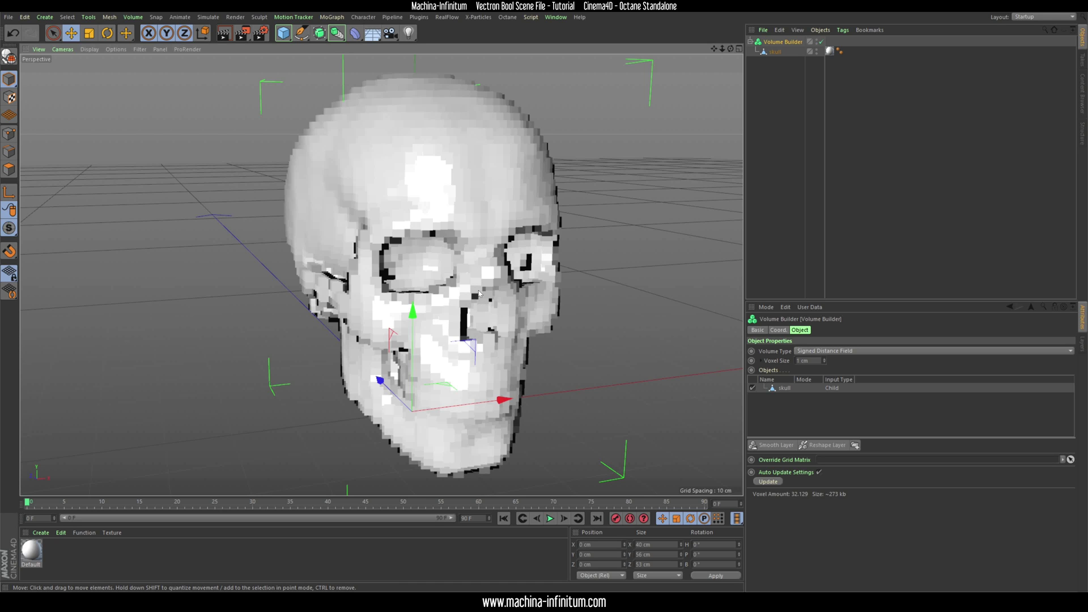
{"action": "mouse_move", "coordinate": [475, 294]}
{"action": "left_mouse_down", "text": "alt"}
{"action": "mouse_move", "coordinate": [454, 288]}
{"action": "mouse_move", "coordinate": [480, 277]}
{"action": "left_mouse_up", "text": "alt"}
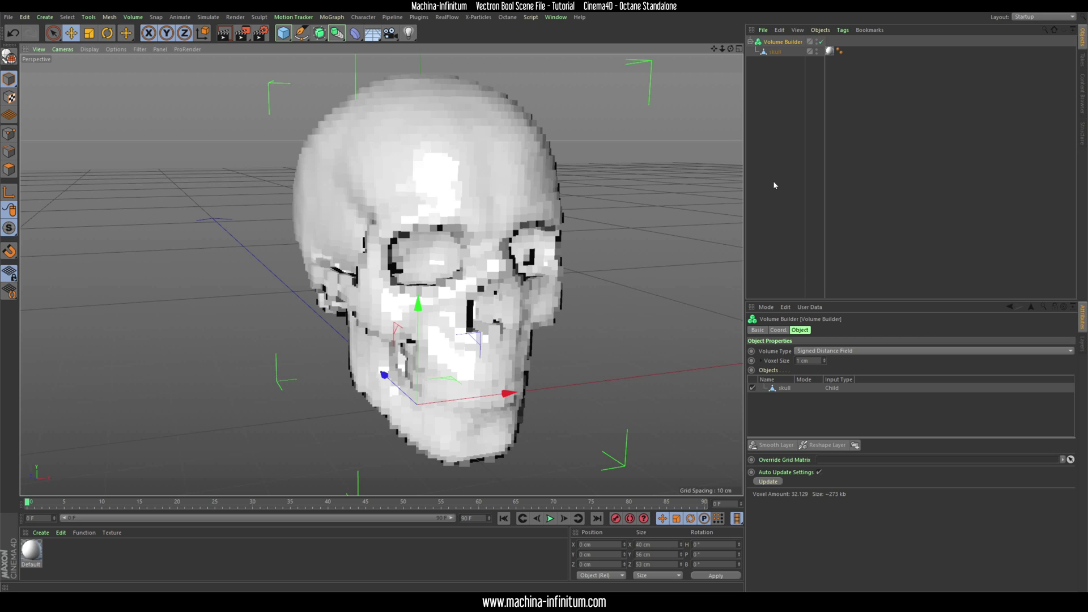
- Rename the Volume Builder as Skull Low
{"action": "double_click", "coordinate": [787, 42]}
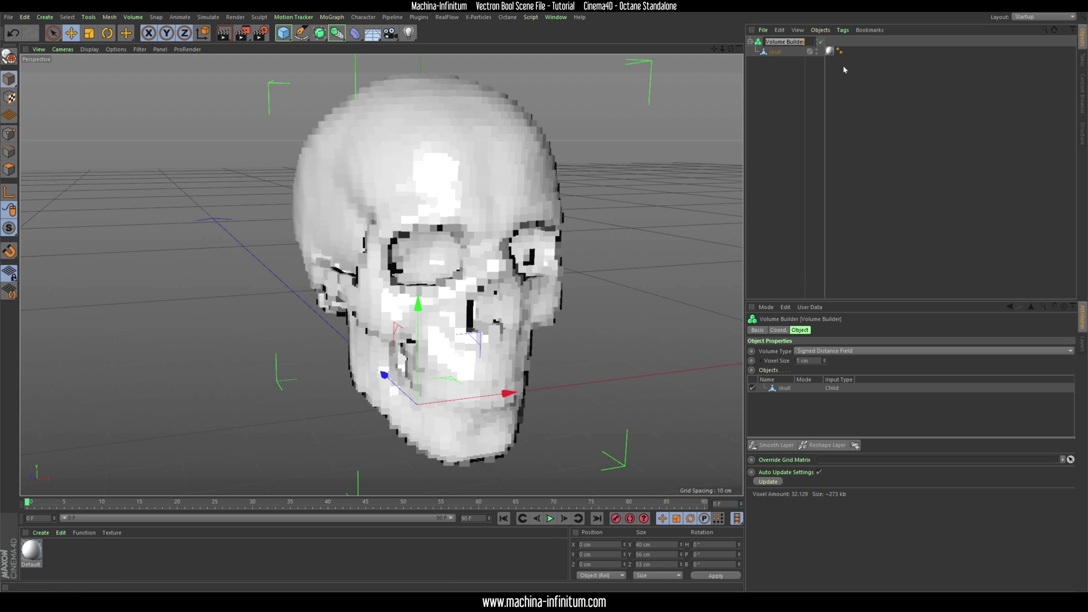
{"action": "type", "text": "Skull Low"}
{"action": "key", "text": "Return"}
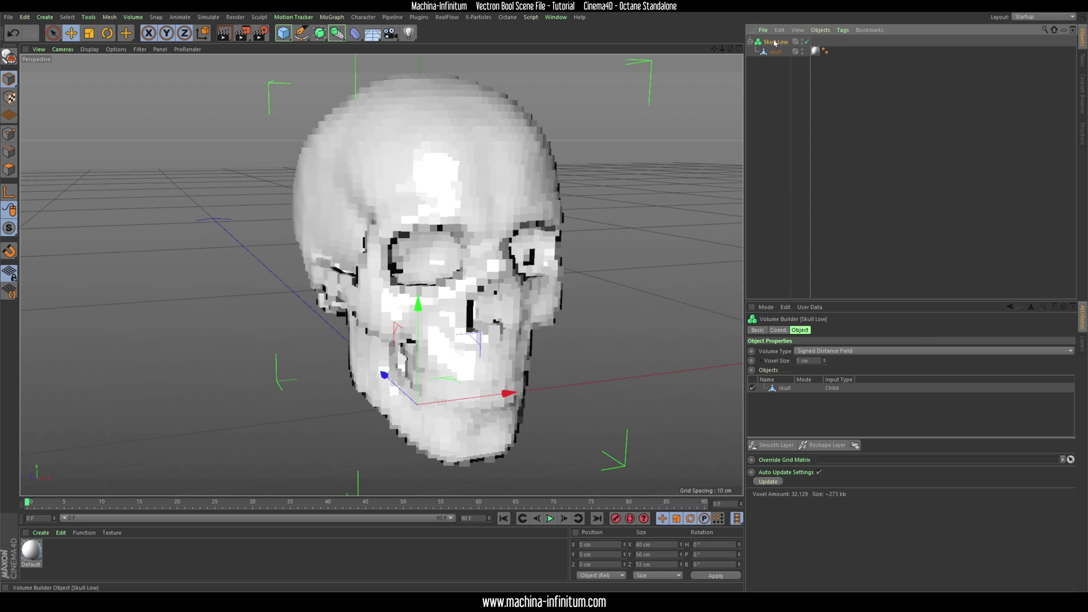
- Duplicate the Skull Low volume builder with its skull child and set the copy's voxel size to 0.1 cm
{"action": "key", "text": "ctrl+c"}
{"action": "key", "text": "ctrl+v"}
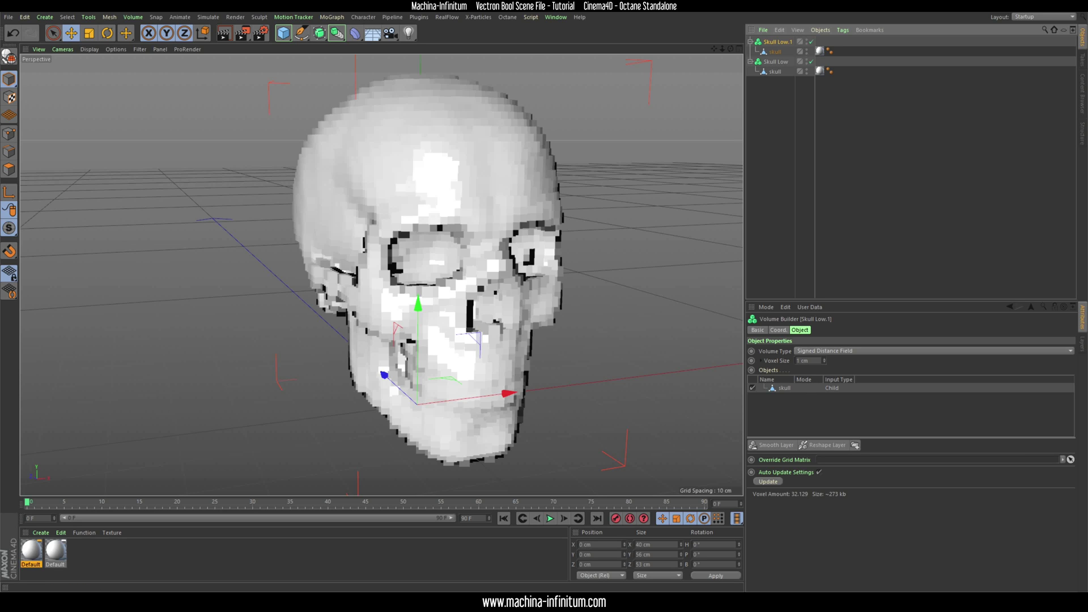
{"action": "double_click", "coordinate": [803, 361]}
{"action": "type", "text": "0"}
{"action": "key", "text": "Return"}
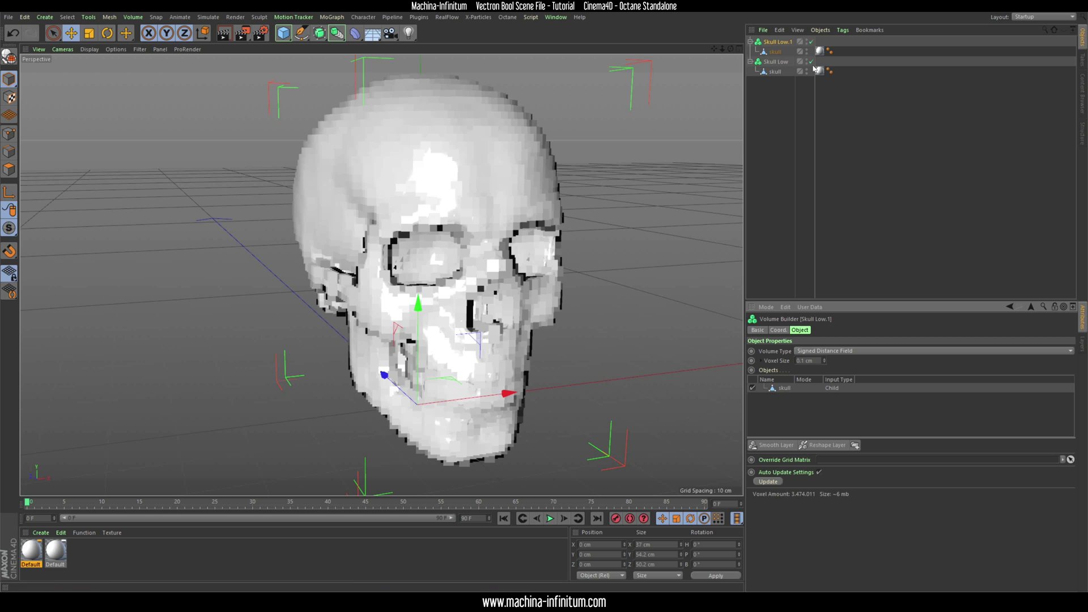
- Disable the Skull Low volume builder and rename its finer copy as Skull HQ
{"action": "left_click", "coordinate": [811, 61]}
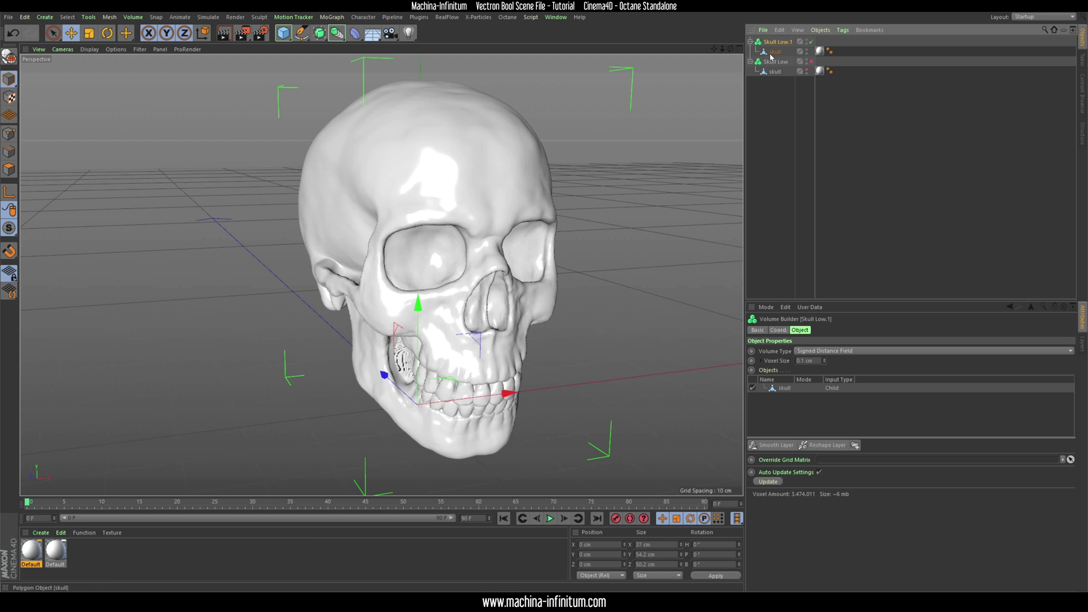
{"action": "left_click", "coordinate": [365, 249]}
{"action": "left_click", "coordinate": [779, 42]}
{"action": "double_click", "coordinate": [780, 44]}
{"action": "left_click", "coordinate": [780, 43]}
{"action": "left_click_drag", "start_coordinate": [780, 43], "coordinate": [796, 43]}
{"action": "type", "text": "HQ"}
{"action": "key", "text": "Return"}
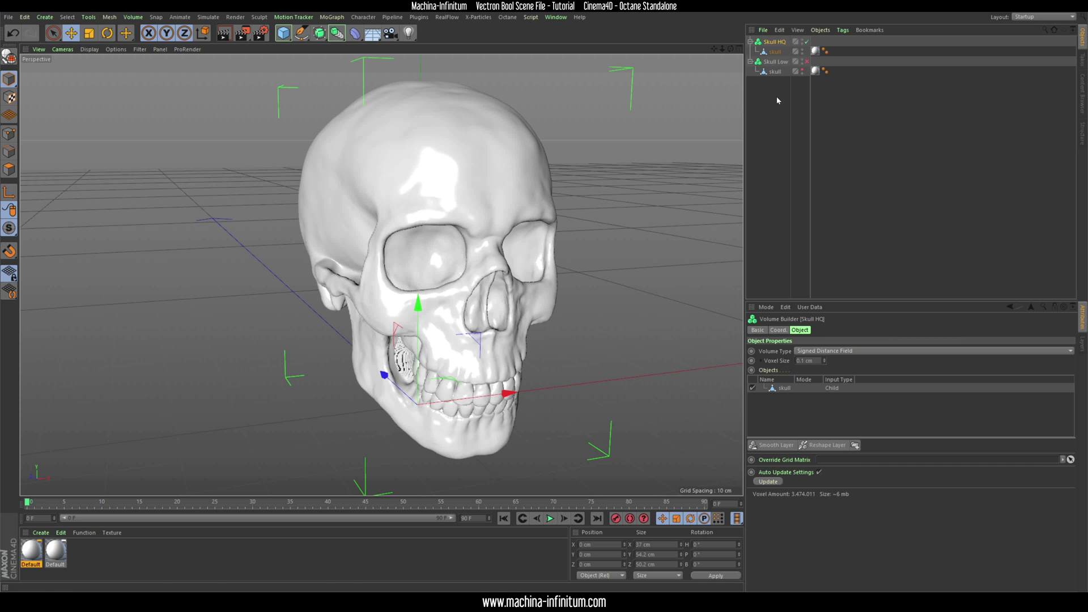
- Save the scene as SkullLow.c4d in the Skull Scene folder, replacing the existing file
{"action": "left_click", "coordinate": [8, 15]}
{"action": "left_click", "coordinate": [30, 109]}
{"action": "left_click", "coordinate": [269, 122]}
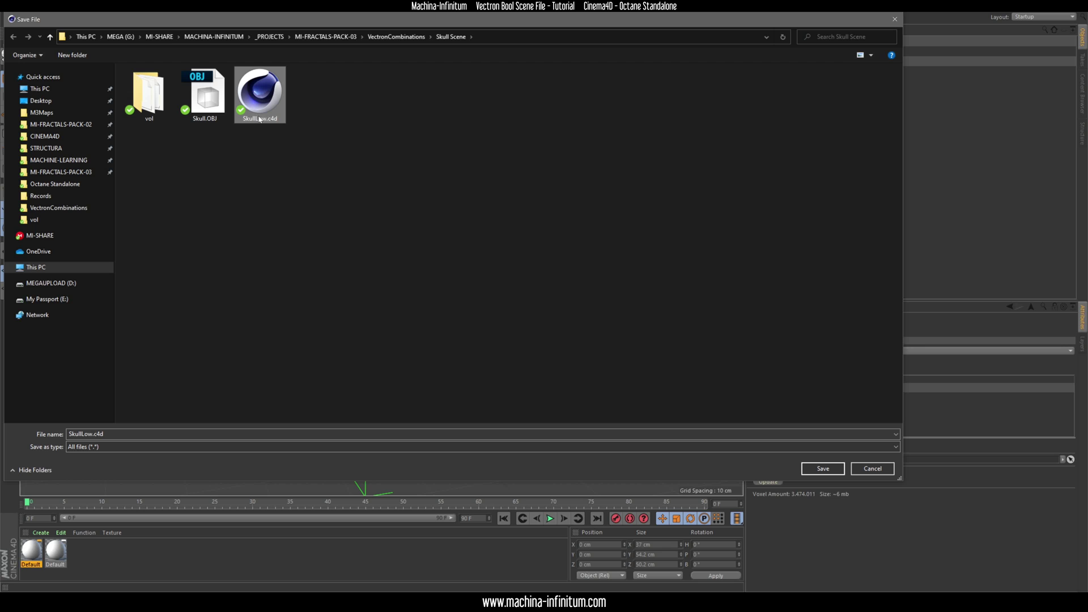
{"action": "left_click", "coordinate": [809, 469]}
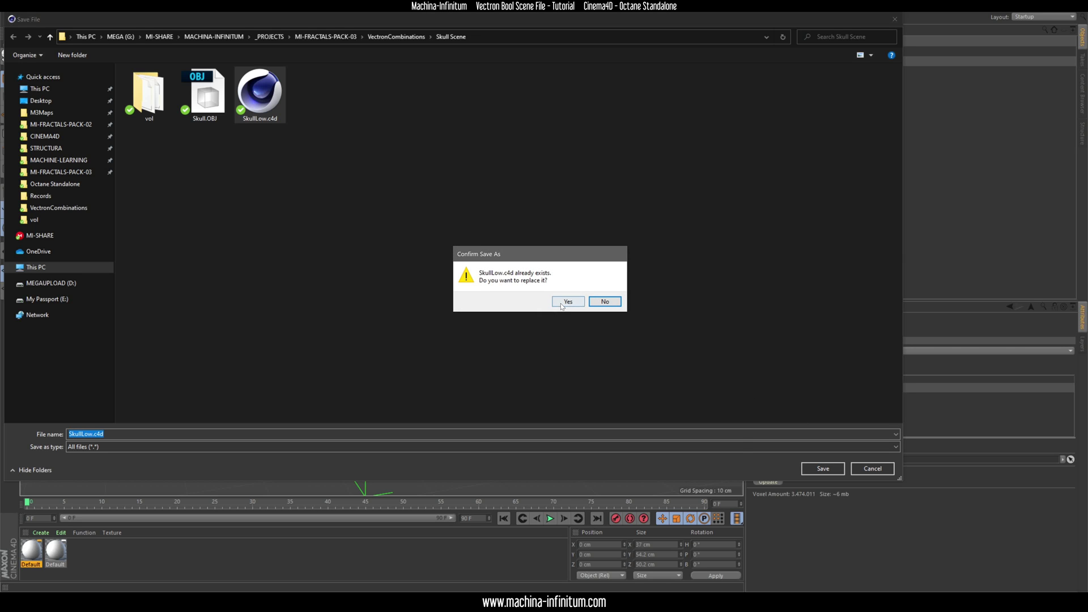
{"action": "left_click", "coordinate": [569, 302]}
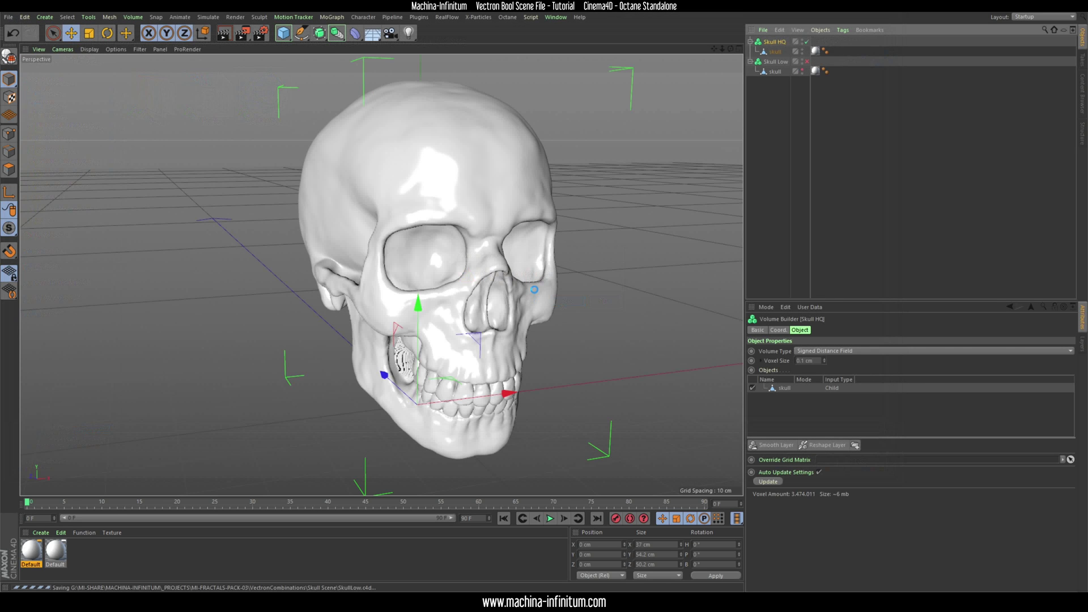
- Convert the Skull HQ builder with Current State to Object and save the new volume object as Skull HQ.vdb
{"action": "right_click", "coordinate": [782, 45]}
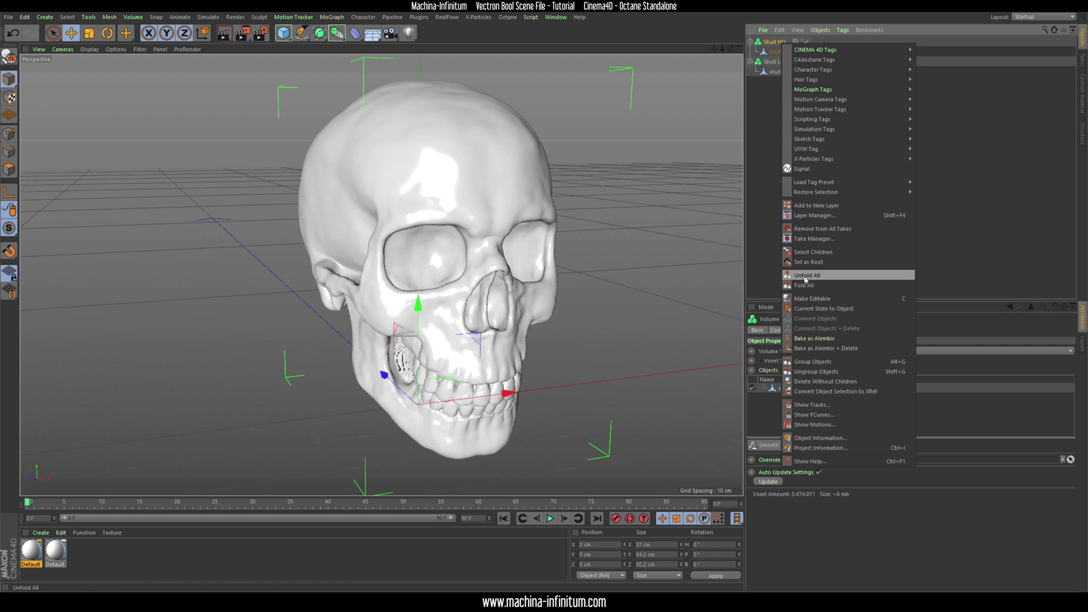
{"action": "left_click", "coordinate": [823, 308]}
{"action": "left_click", "coordinate": [778, 72]}
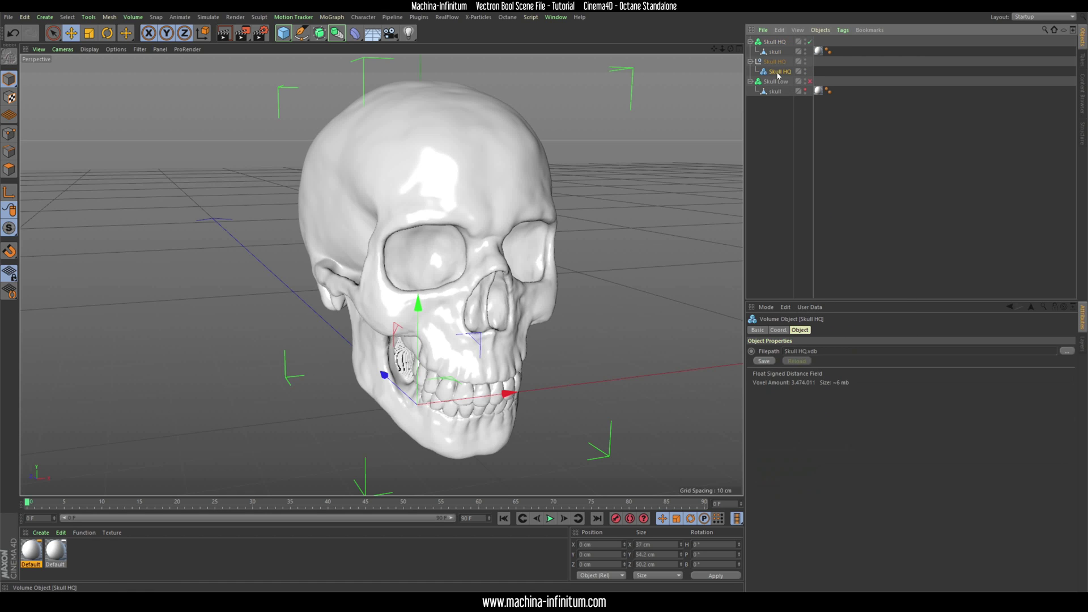
{"action": "left_click", "coordinate": [788, 352]}
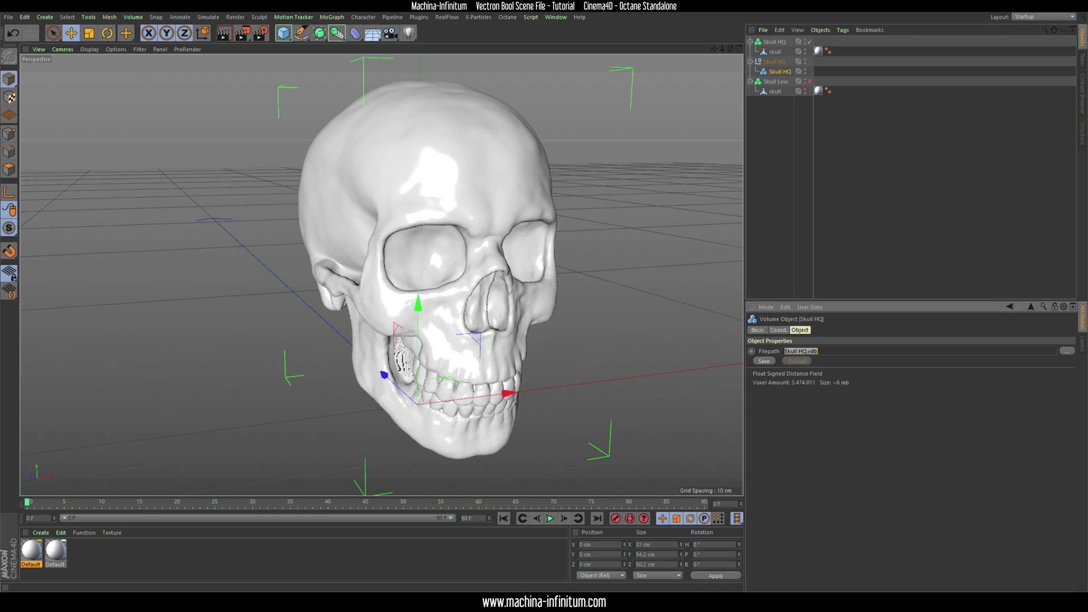
{"action": "left_click", "coordinate": [770, 363]}
- Enable the Skull Low volume builder, make it editable and save the volume as Skull Low.vdb
{"action": "left_click", "coordinate": [775, 82]}
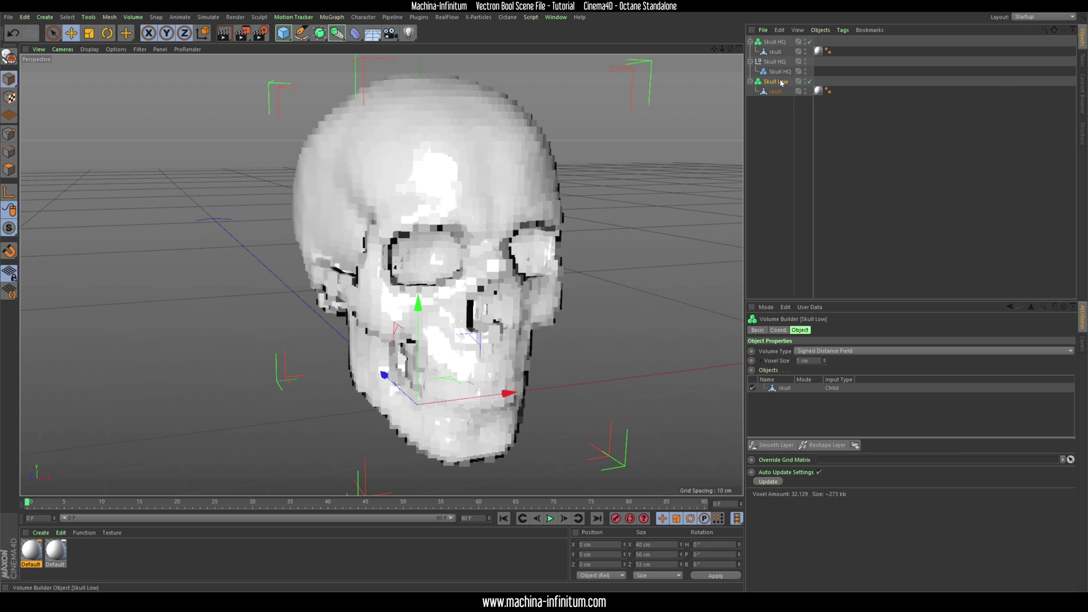
{"action": "key", "text": "c"}
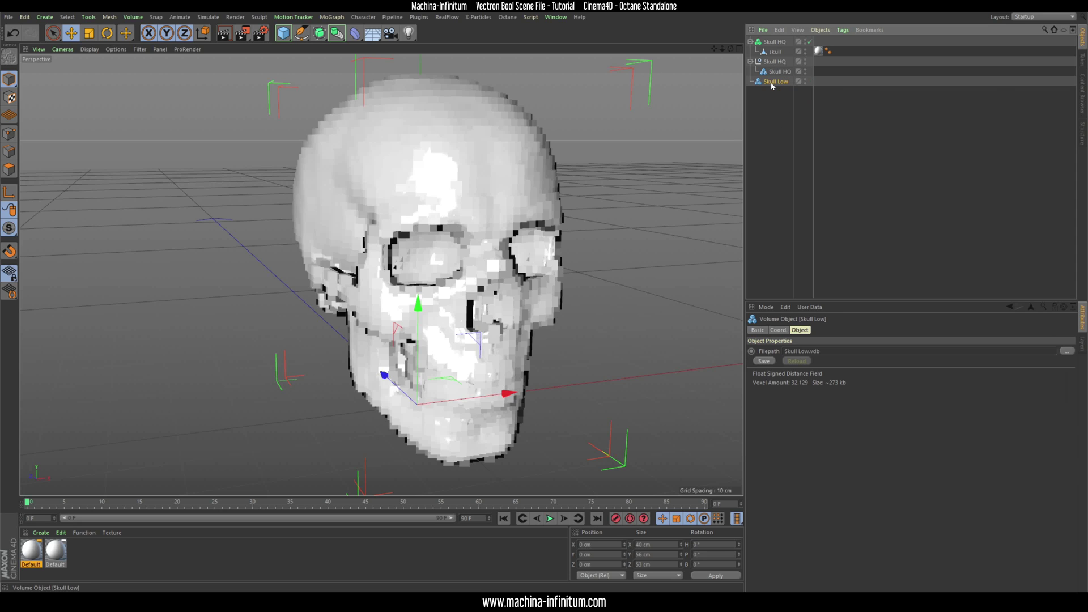
{"action": "left_click", "coordinate": [762, 361]}
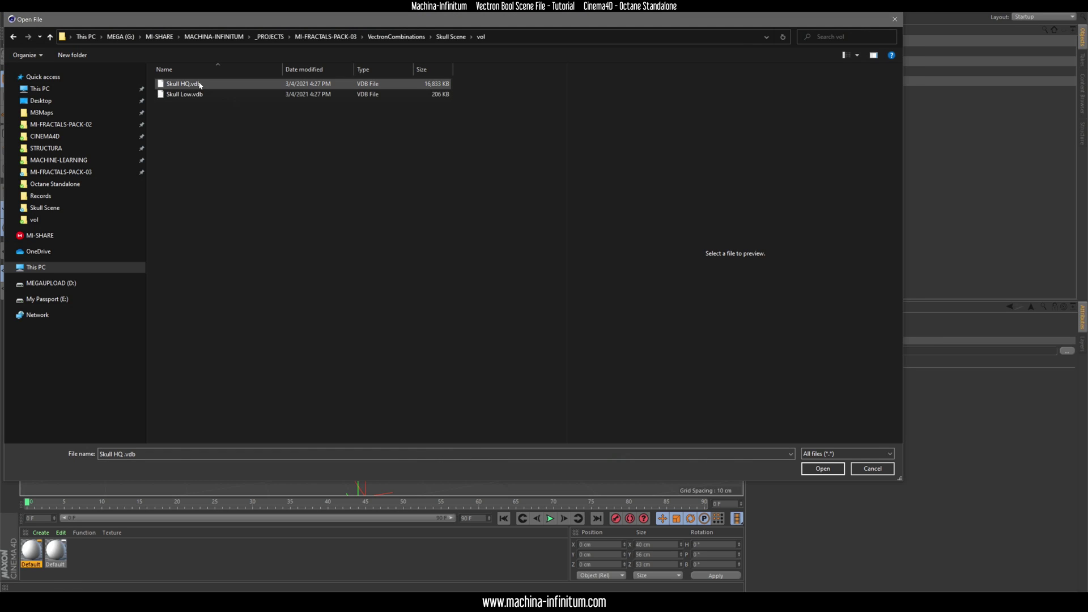
- Check the Skull HQ.vdb and Skull Low.vdb files in the vol folder, leaving without opening either one
{"action": "left_click", "coordinate": [202, 85]}
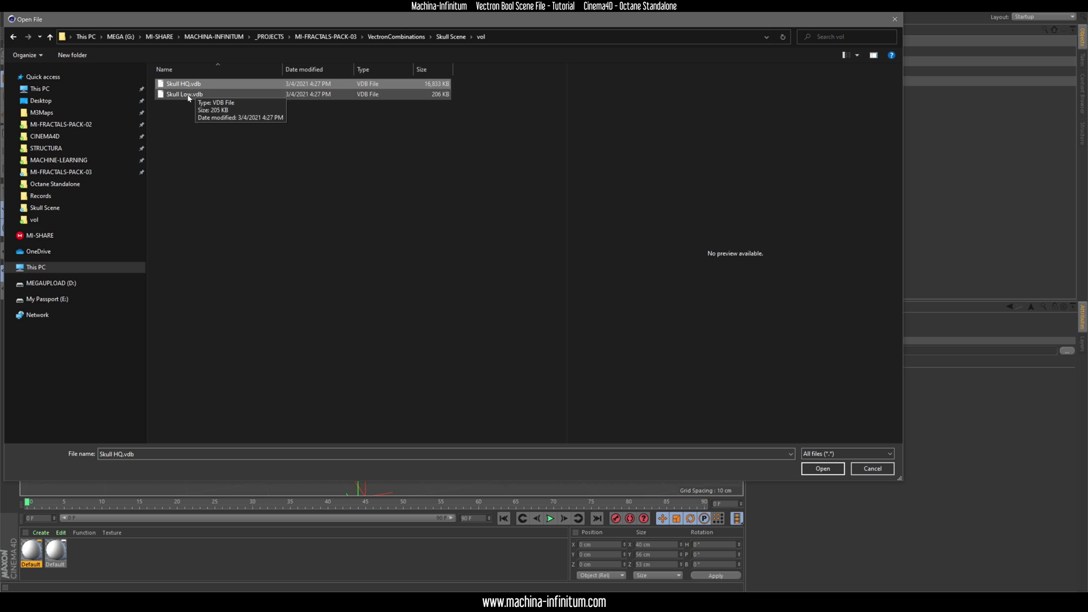
{"action": "left_click", "coordinate": [195, 97]}
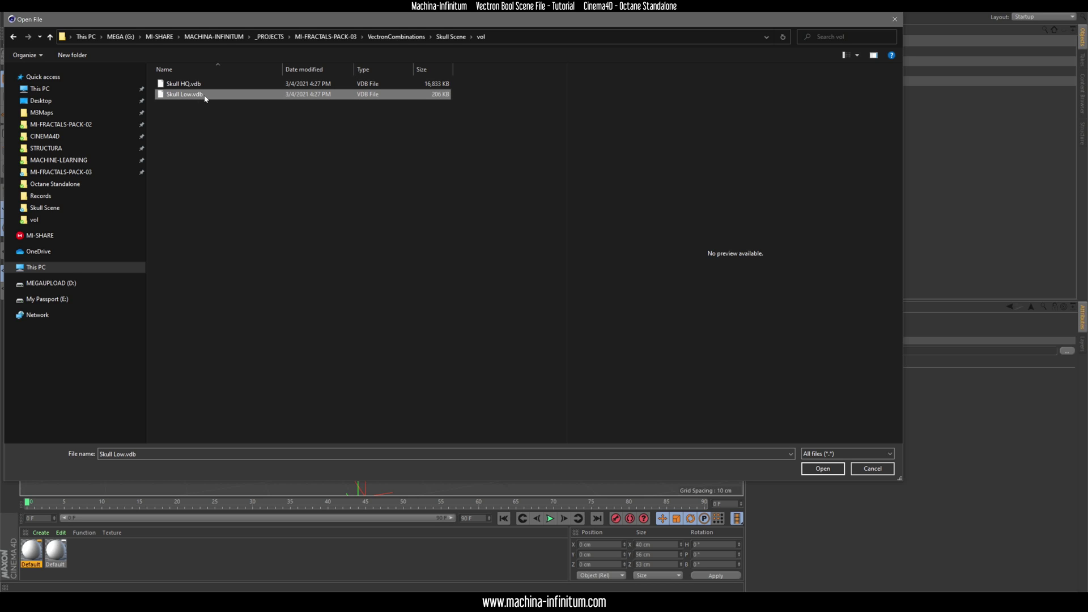
{"action": "left_click", "coordinate": [894, 19]}
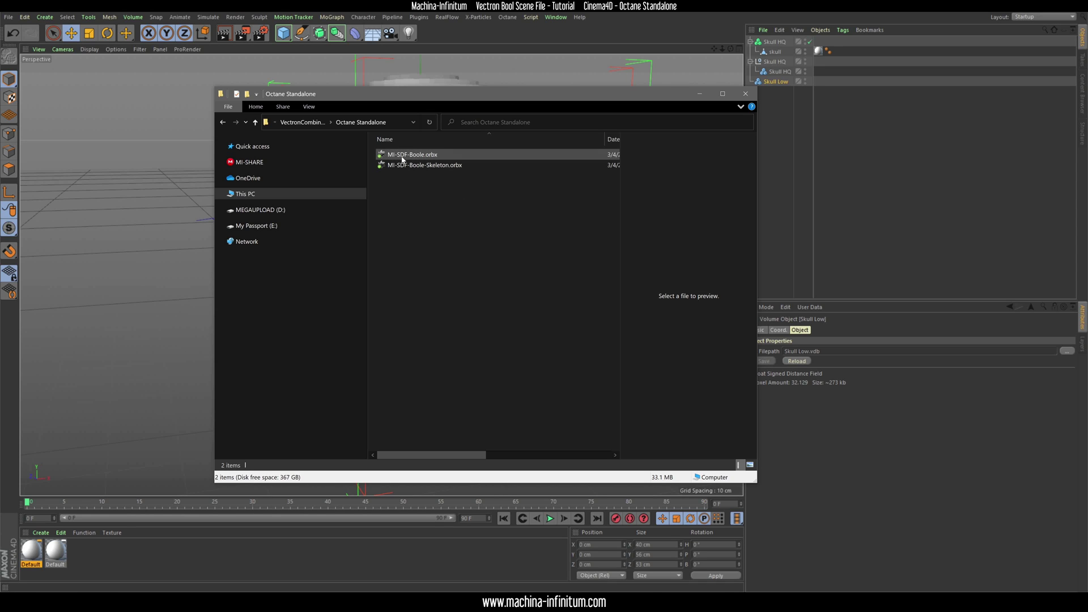
- Open MI-SDF-Boole.orbx in Octane Standalone and start rendering its Render target
{"action": "double_click", "coordinate": [420, 155]}
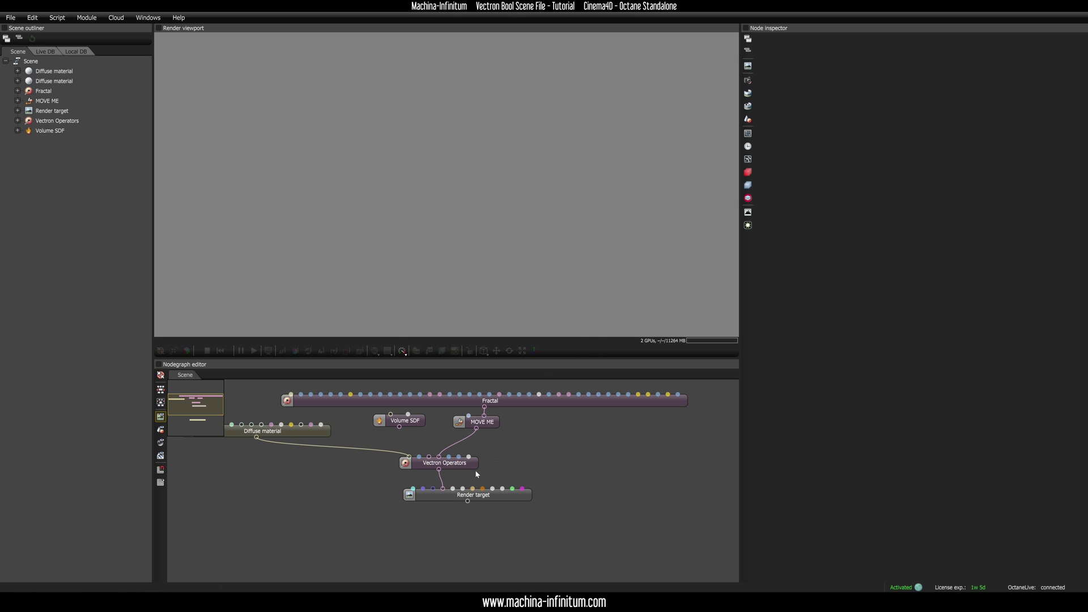
{"action": "mouse_move", "coordinate": [481, 498]}
{"action": "left_mouse_down"}
{"action": "mouse_move", "coordinate": [464, 495]}
{"action": "mouse_move", "coordinate": [494, 489]}
{"action": "left_mouse_up"}
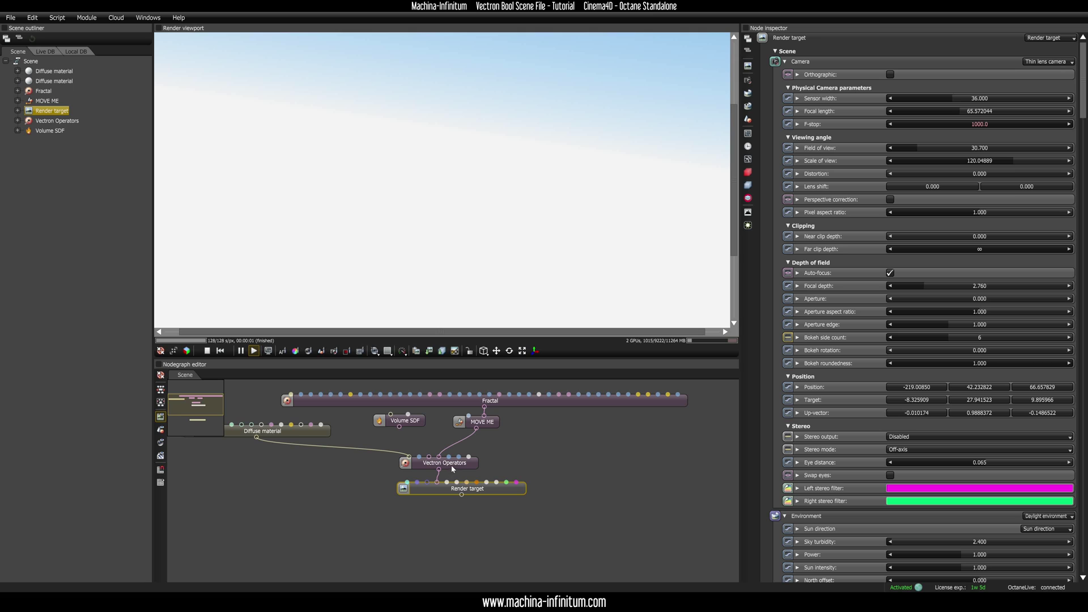
- Load Volume Builder Skull Low.vdb into the Volume SDF node, connect the node to the Render target and view the skull
{"action": "left_click", "coordinate": [414, 424]}
{"action": "left_click_drag", "start_coordinate": [399, 427], "coordinate": [440, 483]}
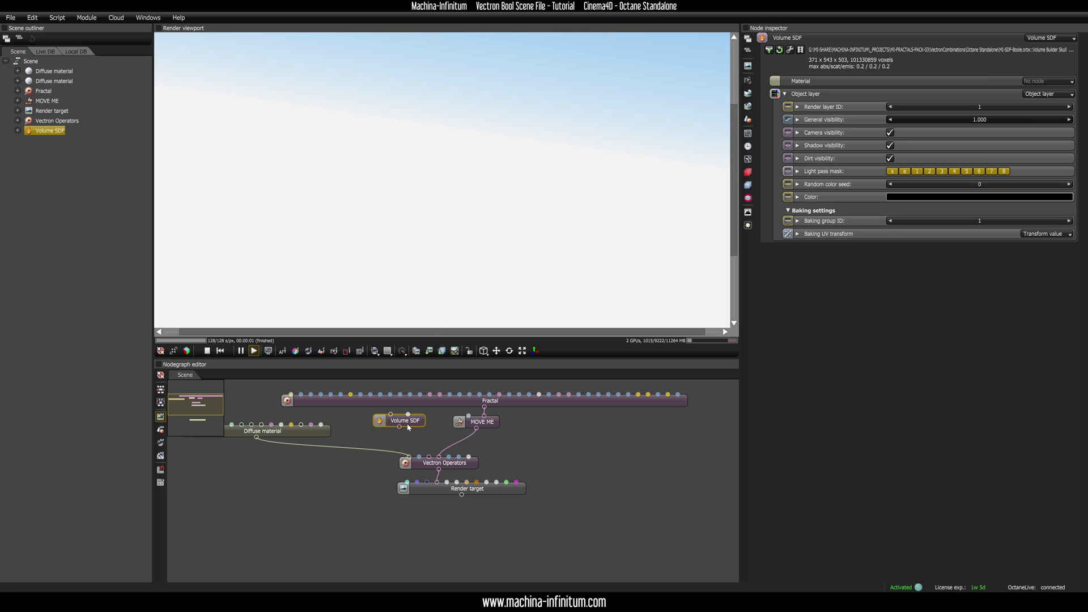
{"action": "left_click", "coordinate": [769, 50]}
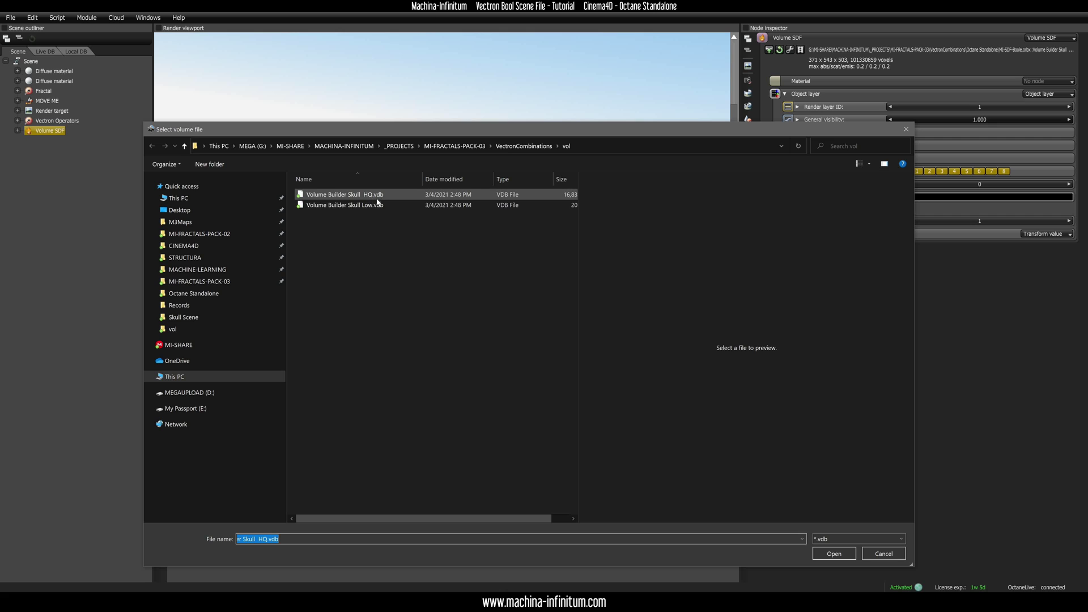
{"action": "left_click", "coordinate": [376, 205]}
{"action": "left_click", "coordinate": [834, 554]}
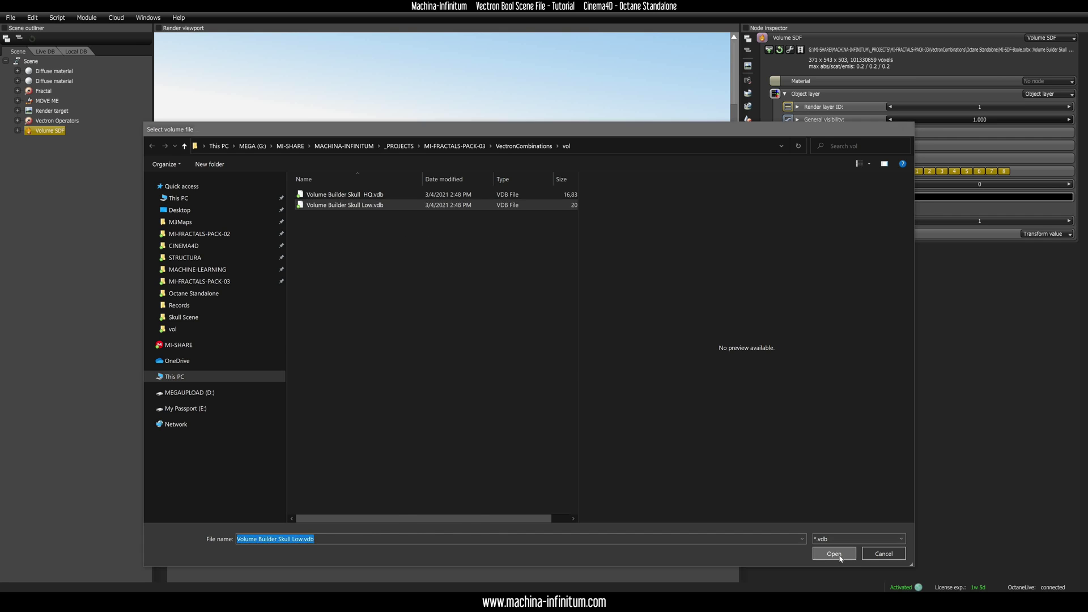
{"action": "left_click_drag", "start_coordinate": [400, 427], "coordinate": [437, 482]}
{"action": "left_click_drag", "start_coordinate": [352, 199], "coordinate": [476, 207]}
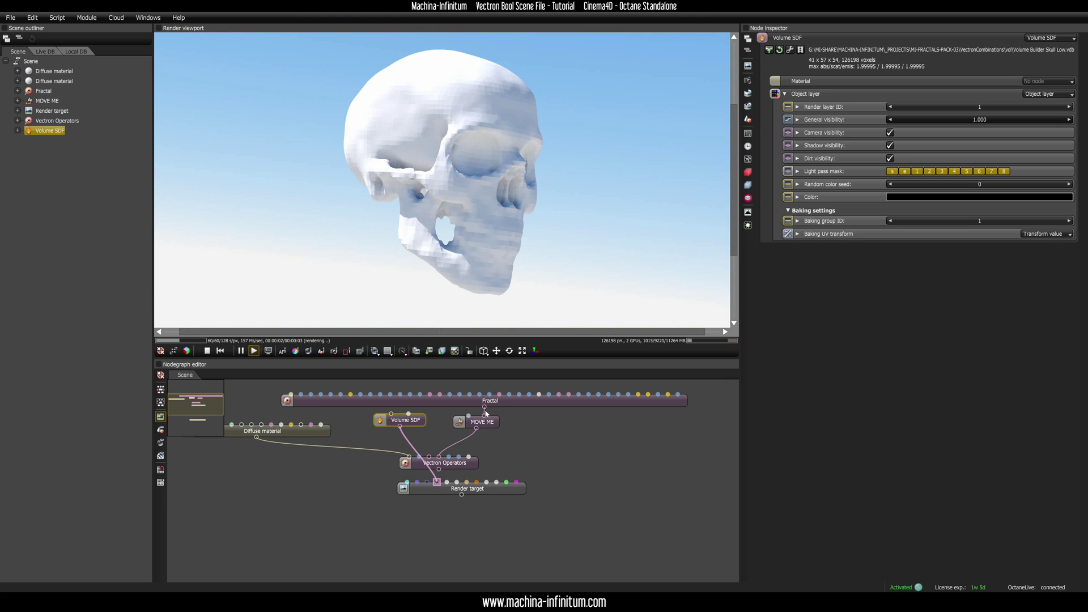
- Connect the MOVE ME node to the Render target in place of Volume SDF and view the fractal from another angle
{"action": "left_click_drag", "start_coordinate": [476, 428], "coordinate": [437, 482]}
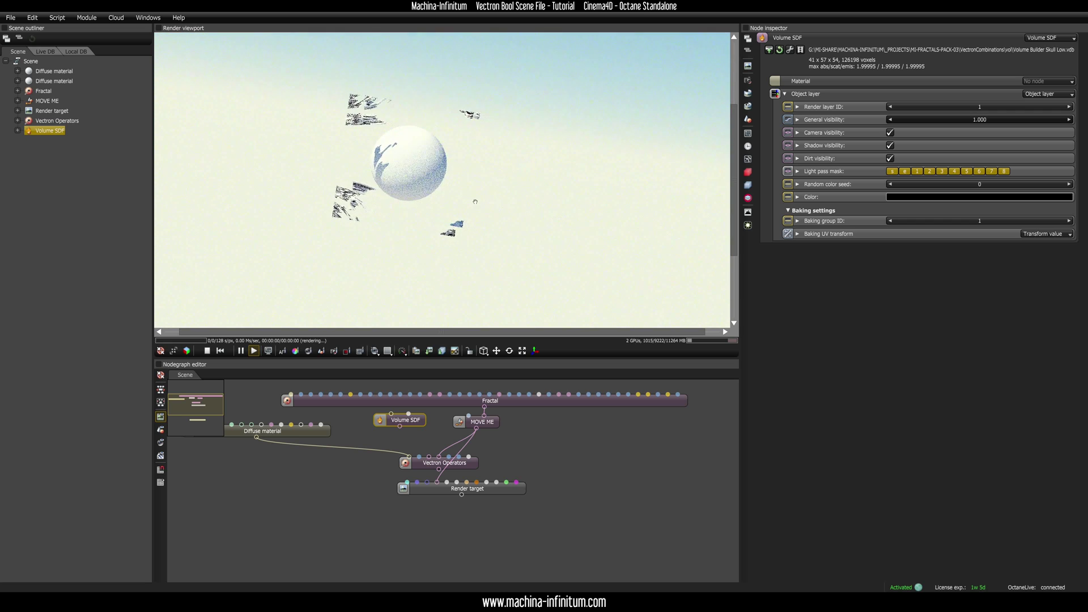
{"action": "left_click_drag", "start_coordinate": [476, 201], "coordinate": [516, 173]}
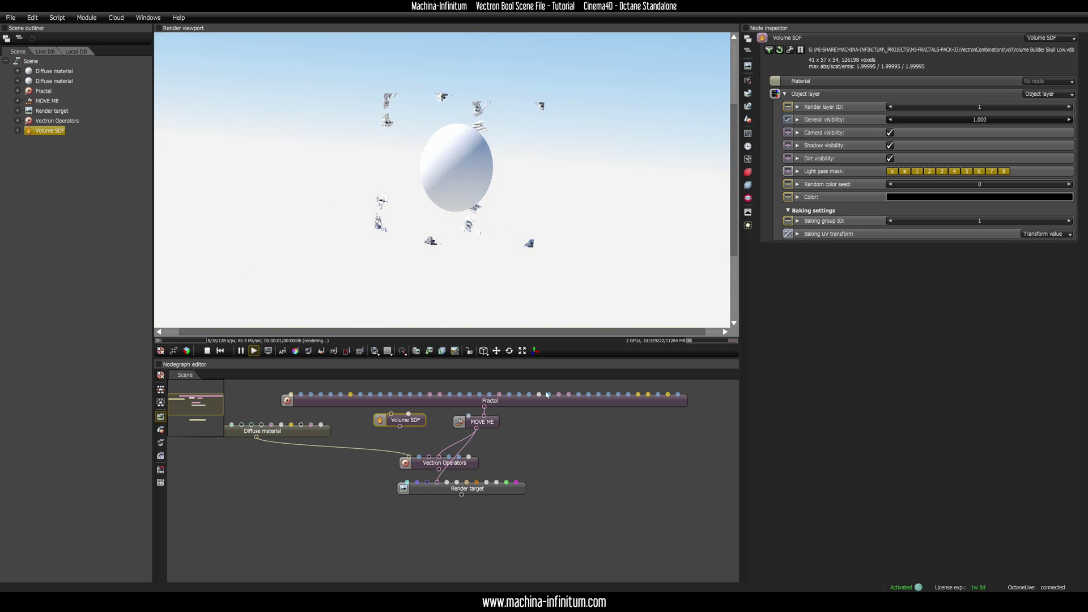
- Set the Fractal node's Bounds to 20 on all three axes
{"action": "left_click", "coordinate": [506, 402]}
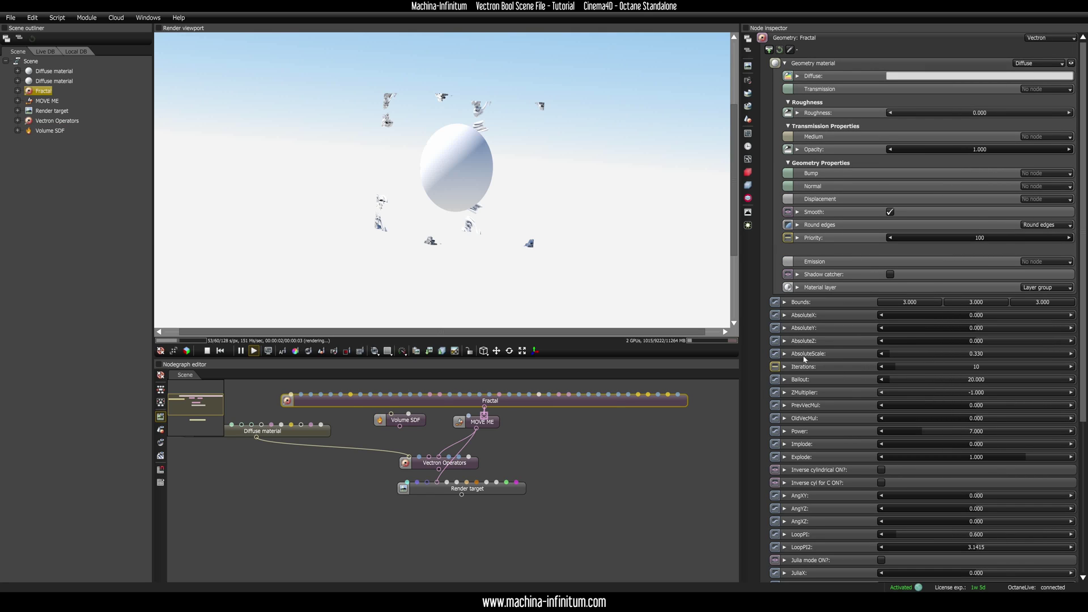
{"action": "left_click", "coordinate": [936, 303]}
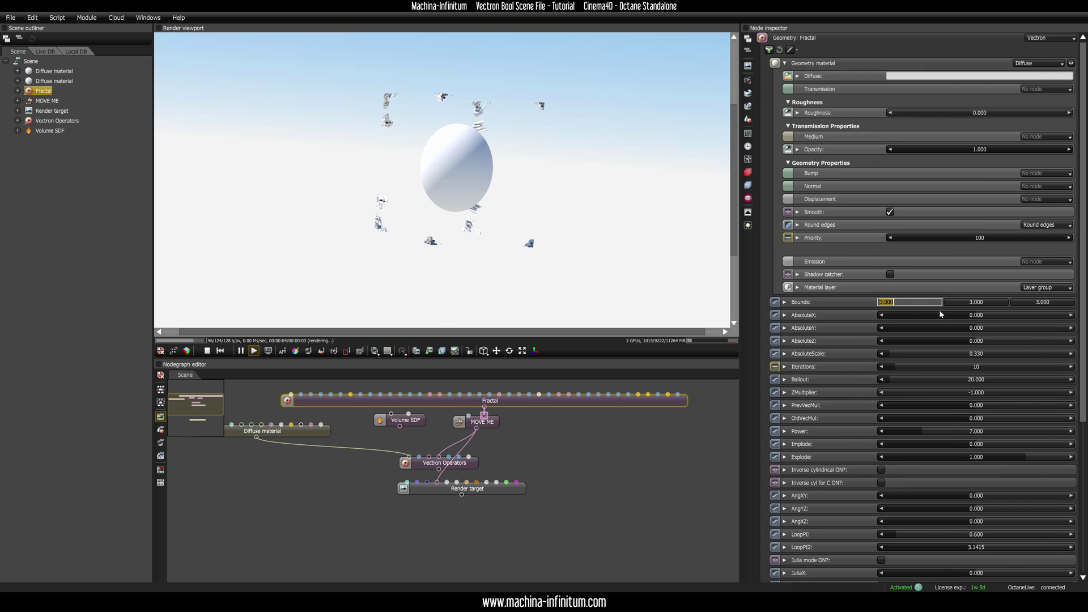
{"action": "type", "text": "20"}
{"action": "key", "text": "Tab"}
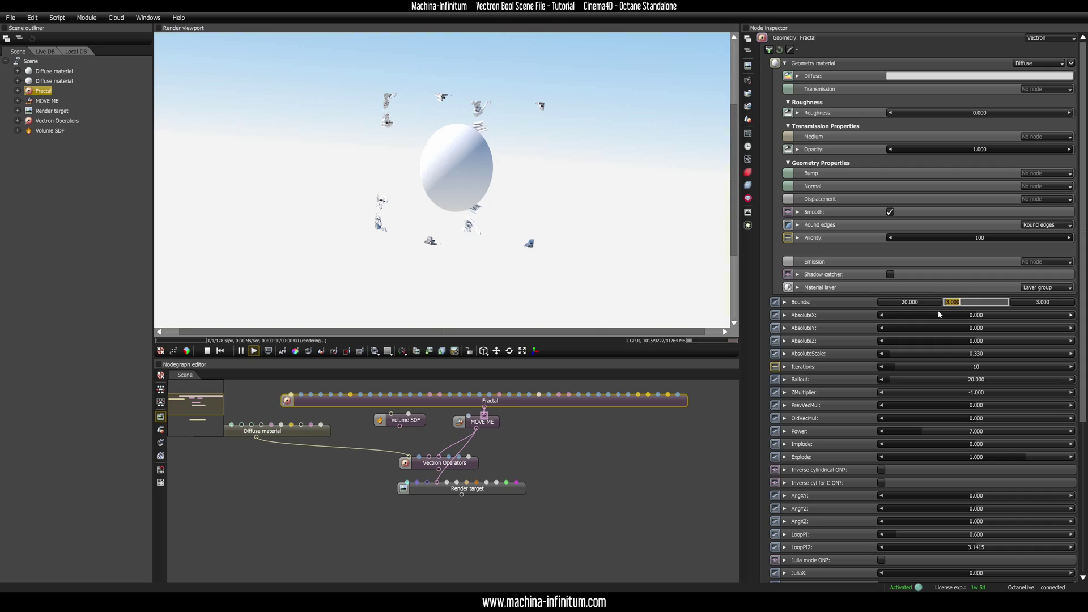
{"action": "type", "text": "20"}
{"action": "key", "text": "Tab"}
{"action": "type", "text": "20"}
{"action": "key", "text": "Tab"}
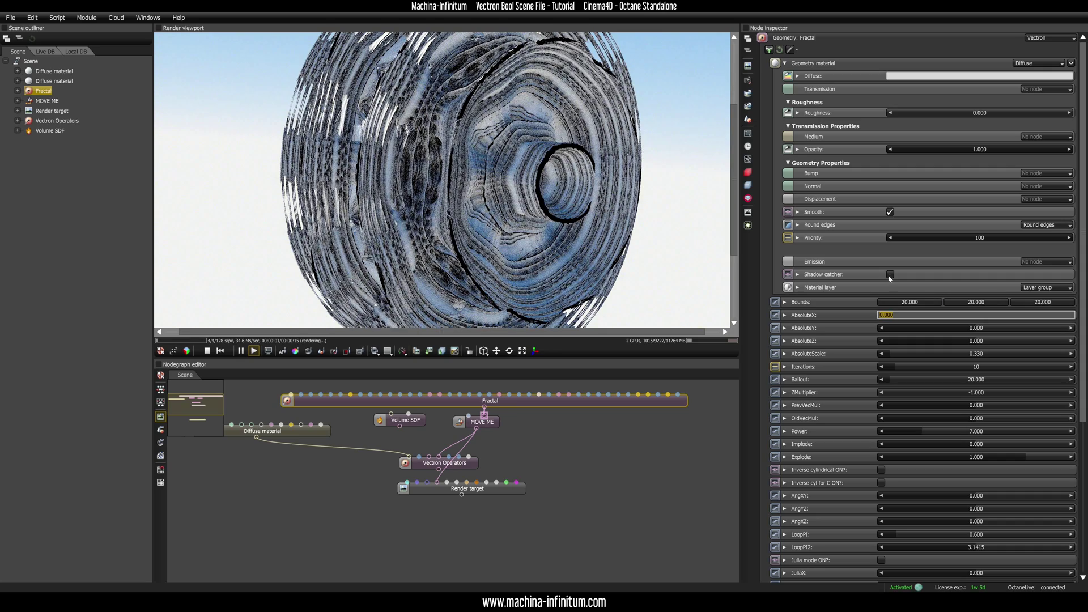
- Change the Fractal node's Preset to MANDEL
{"action": "left_click_drag", "start_coordinate": [477, 192], "coordinate": [366, 248]}
{"action": "scroll", "coordinate": [333, 284], "scroll_direction": "down", "scroll_amount": 3}
{"action": "right_click_drag", "start_coordinate": [366, 247], "coordinate": [396, 263]}
{"action": "mouse_move", "coordinate": [397, 263]}
{"action": "left_mouse_down"}
{"action": "mouse_move", "coordinate": [493, 262]}
{"action": "mouse_move", "coordinate": [398, 265]}
{"action": "left_mouse_up"}
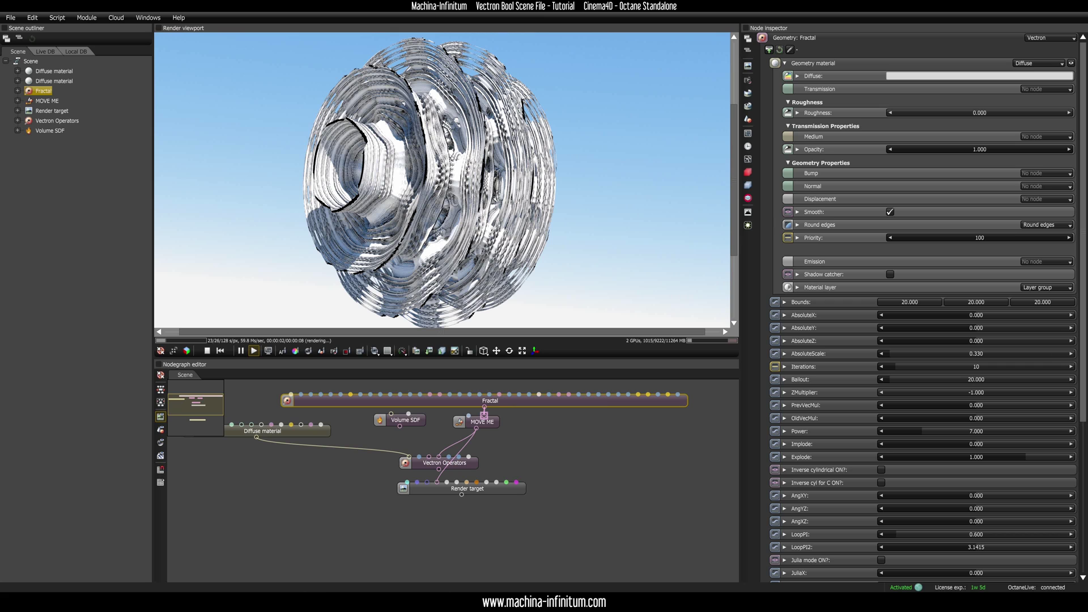
{"action": "scroll", "coordinate": [923, 392], "scroll_direction": "down", "scroll_amount": 3}
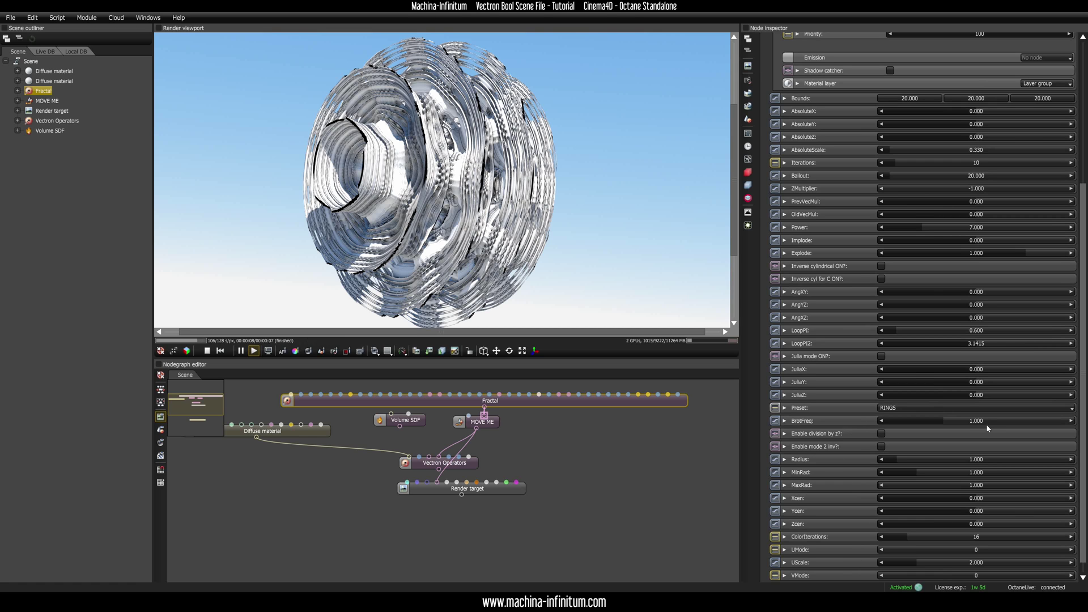
{"action": "left_click", "coordinate": [884, 411]}
{"action": "left_click", "coordinate": [899, 418]}
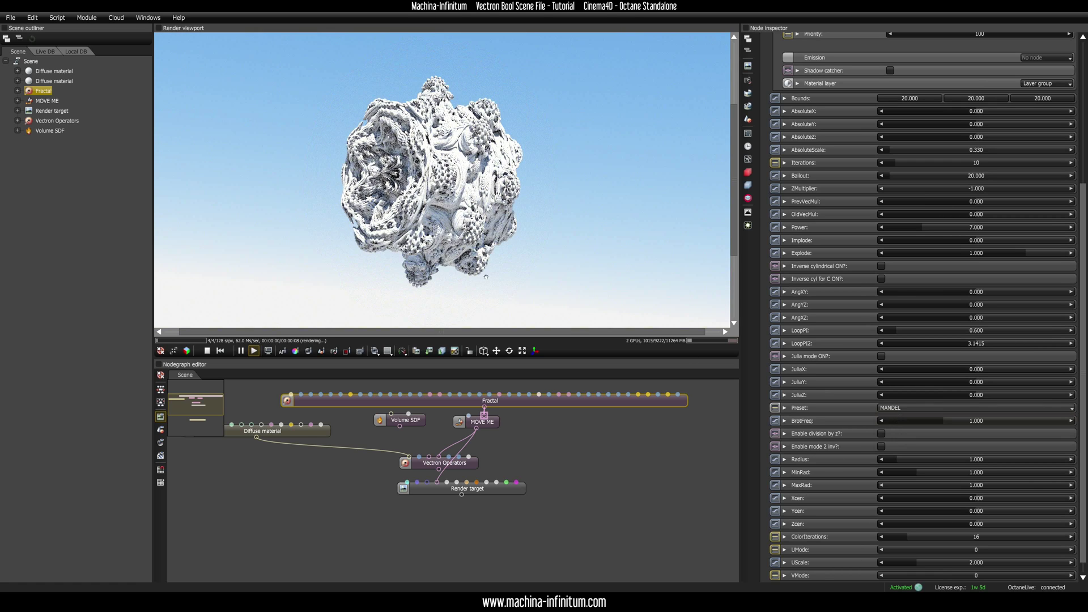
- Try different AngXY and AngYZ values on the fractal, undoing each change
{"action": "left_click", "coordinate": [907, 409]}
{"action": "left_click_drag", "start_coordinate": [974, 294], "coordinate": [929, 309]}
{"action": "key", "text": "ctrl+z"}
{"action": "key", "text": "ctrl+z"}
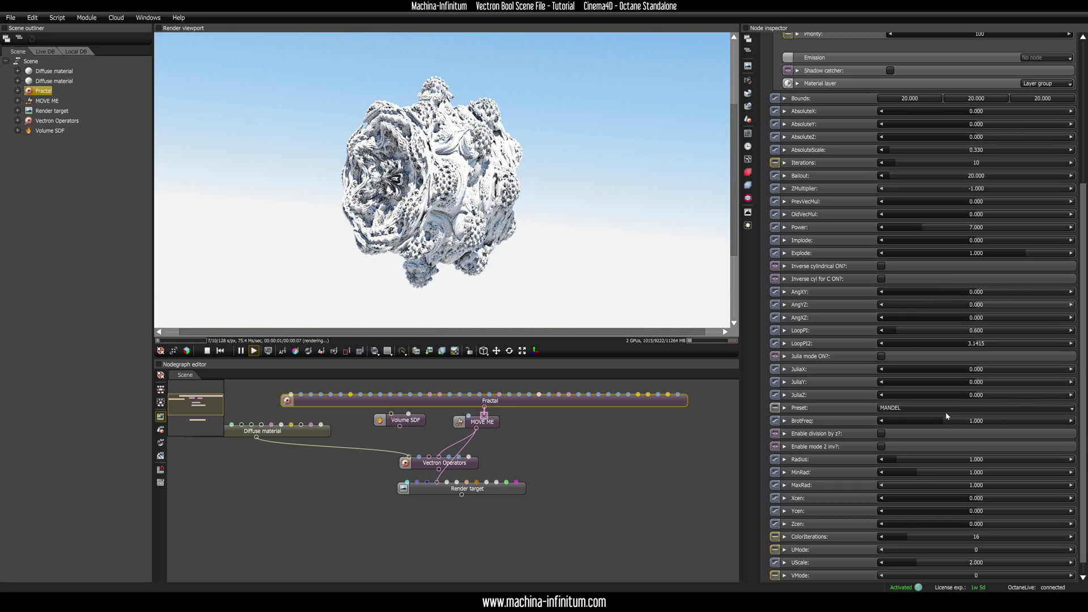
{"action": "left_click_drag", "start_coordinate": [974, 306], "coordinate": [929, 307]}
{"action": "key", "text": "ctrl+z"}
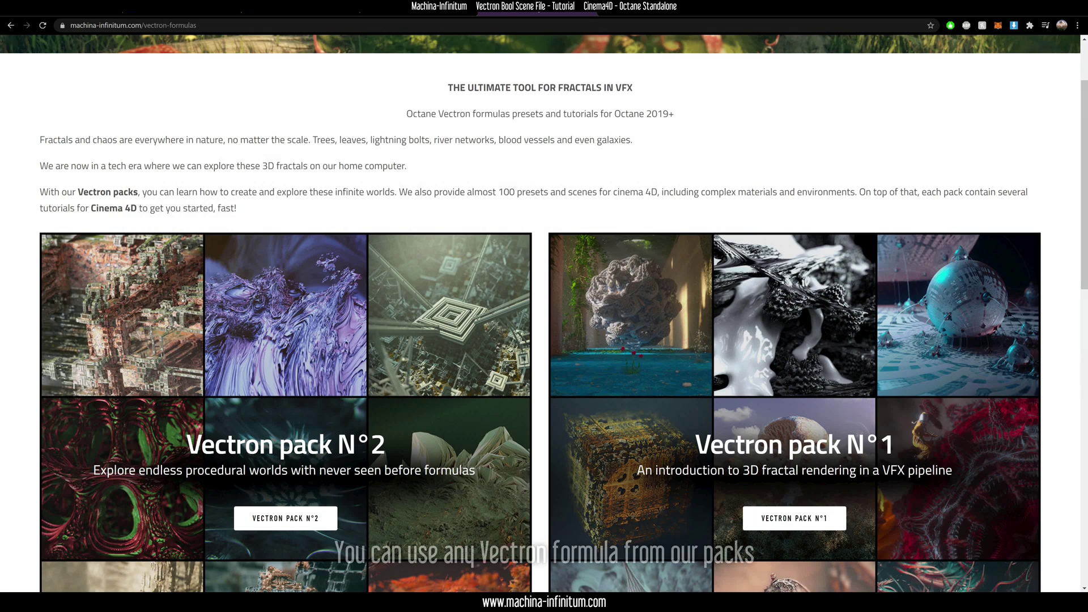
- Examine the formulas and example stills on the Machina Infinitum website's Vectron pack N°2 page in the browser
{"action": "scroll", "coordinate": [322, 224], "scroll_direction": "down", "scroll_amount": 3}
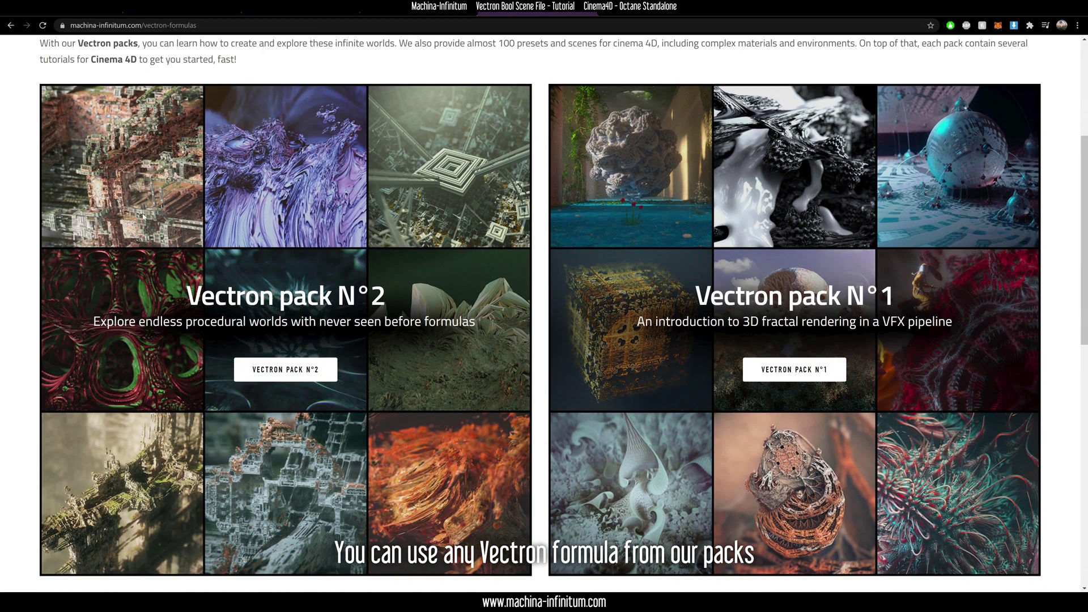
{"action": "left_click", "coordinate": [277, 374]}
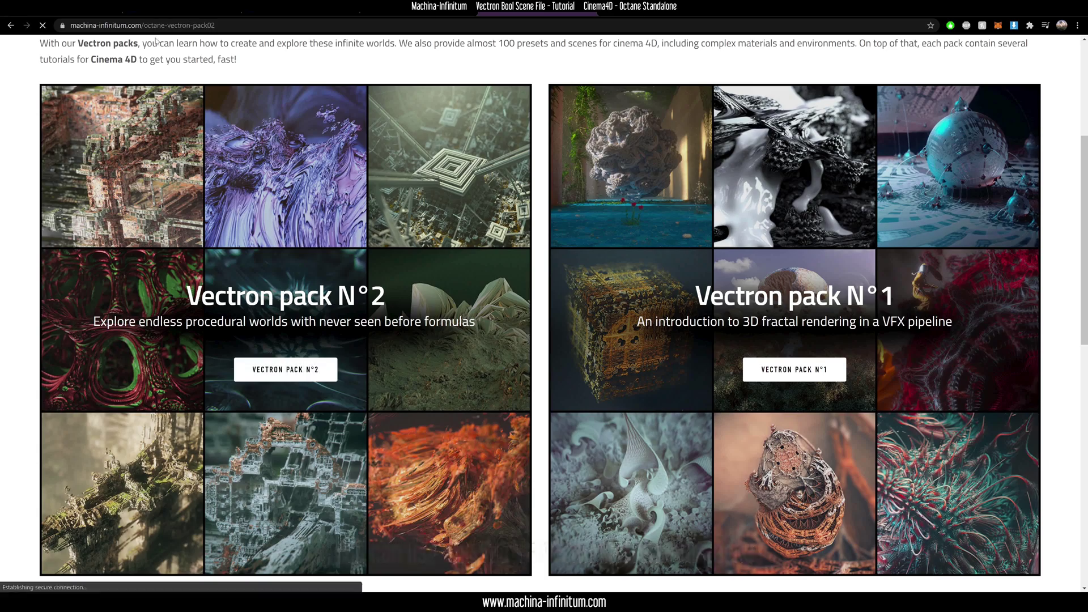
{"action": "scroll", "coordinate": [452, 361], "scroll_direction": "down", "scroll_amount": 2}
{"action": "scroll", "coordinate": [452, 357], "scroll_direction": "down", "scroll_amount": 12}
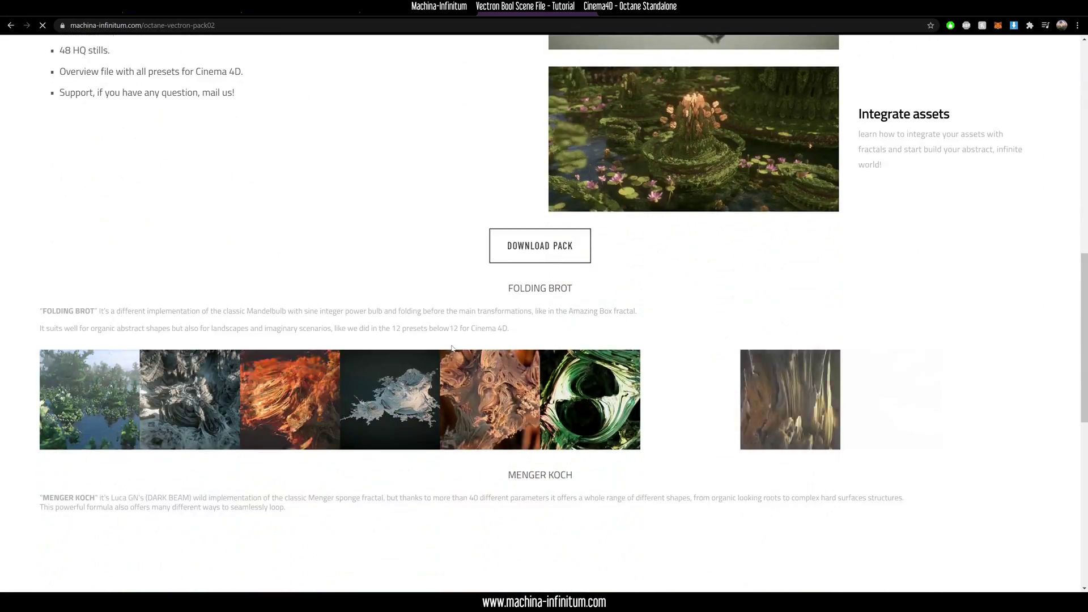
{"action": "scroll", "coordinate": [452, 347], "scroll_direction": "down", "scroll_amount": 3}
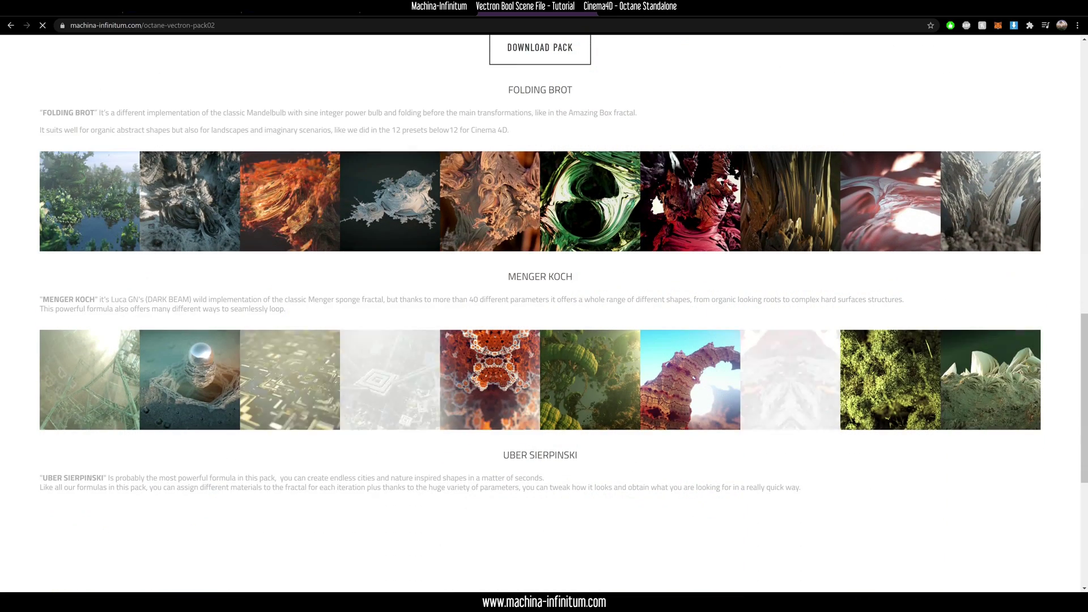
{"action": "scroll", "coordinate": [631, 418], "scroll_direction": "down", "scroll_amount": 5}
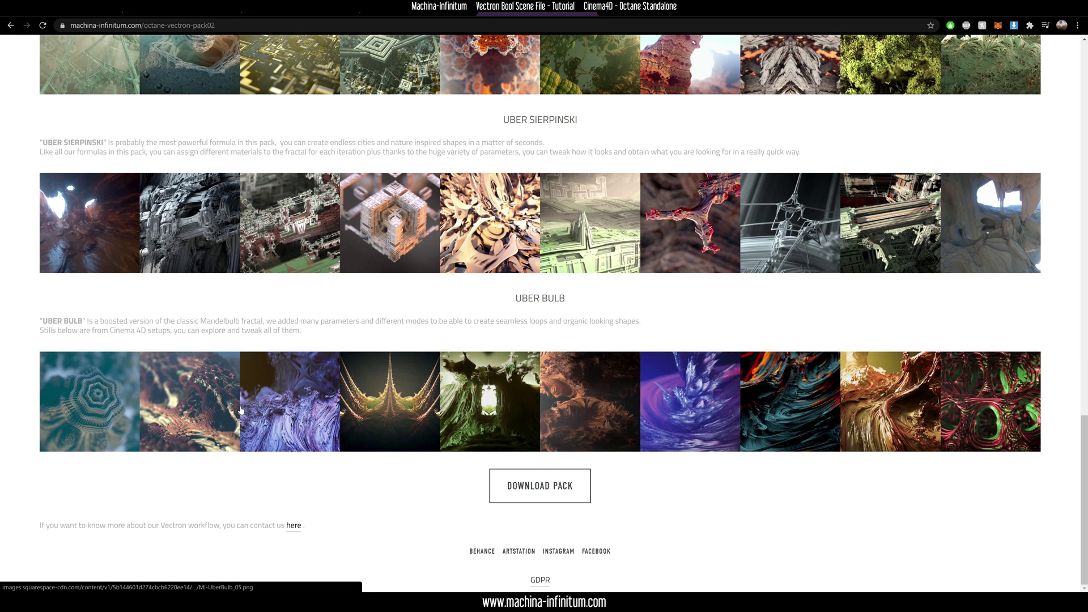
{"action": "scroll", "coordinate": [629, 385], "scroll_direction": "up", "scroll_amount": 1}
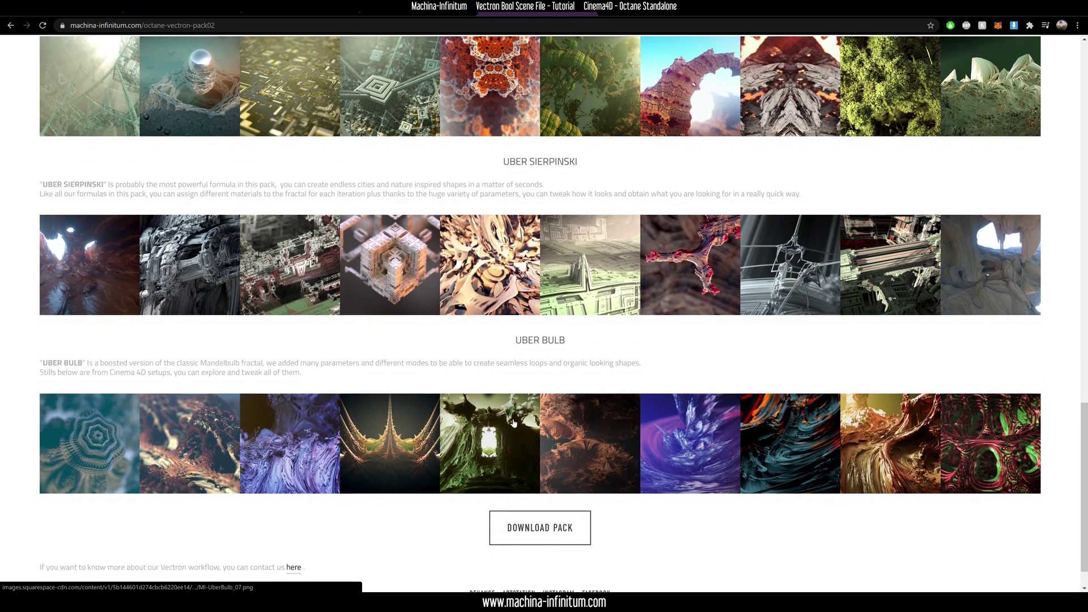
{"action": "scroll", "coordinate": [514, 422], "scroll_direction": "down", "scroll_amount": 1}
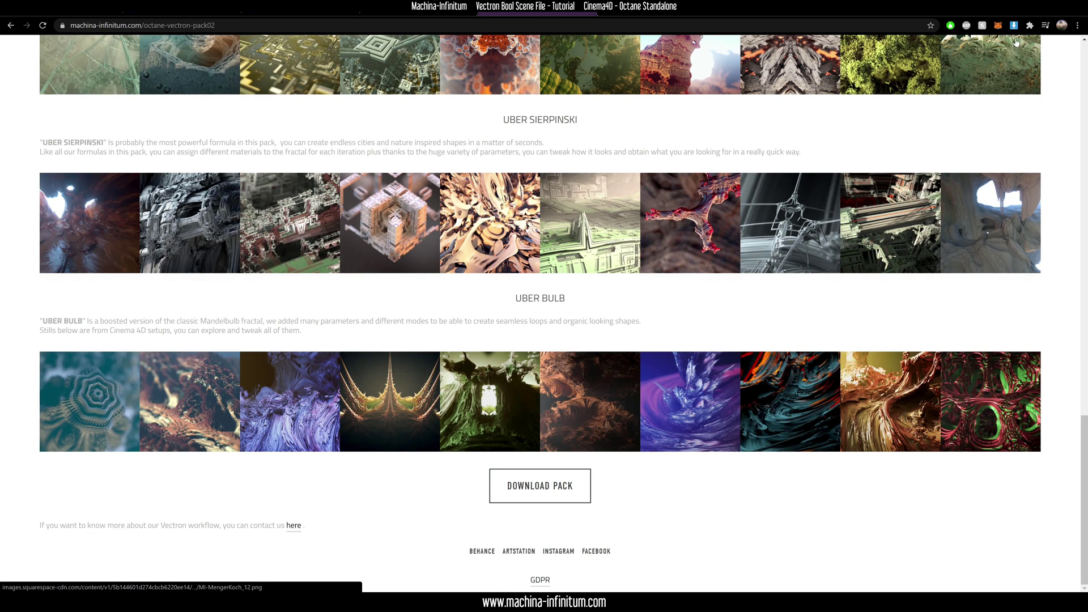
{"action": "left_click", "coordinate": [1032, 14]}
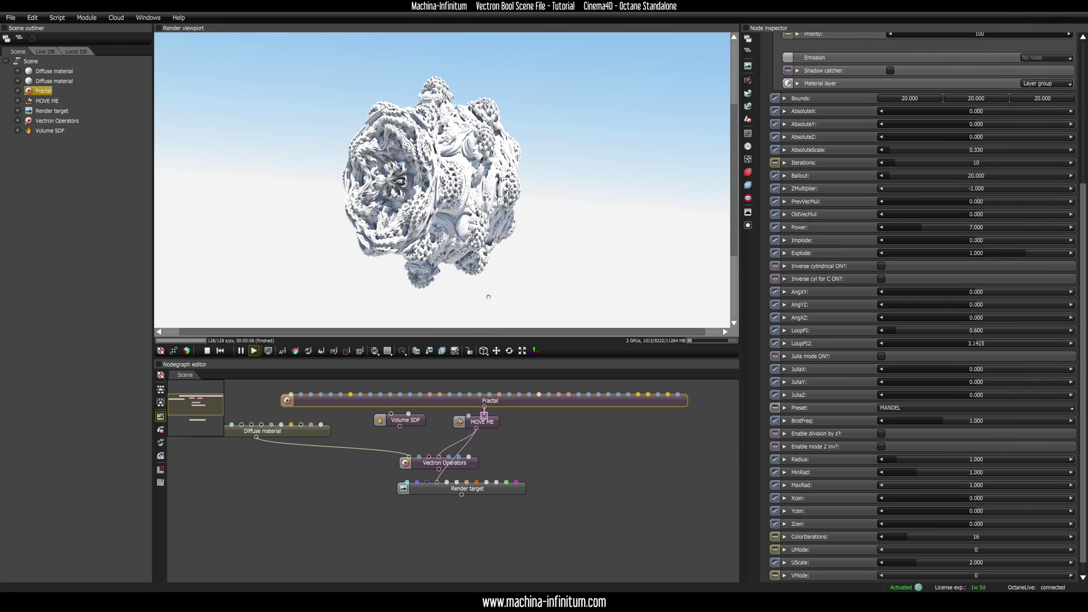
- Connect Volume SDF to input1 of Vectron Operators, and connect Vectron Operators to the Render target in place of MOVE ME
{"action": "left_click_drag", "start_coordinate": [475, 471], "coordinate": [466, 461]}
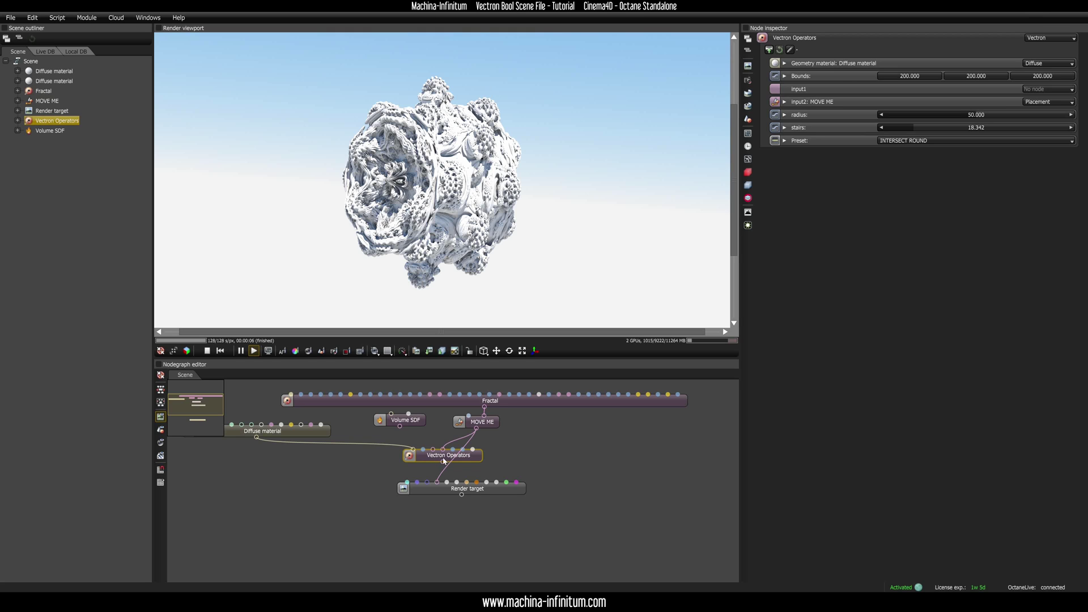
{"action": "left_click_drag", "start_coordinate": [408, 423], "coordinate": [433, 453]}
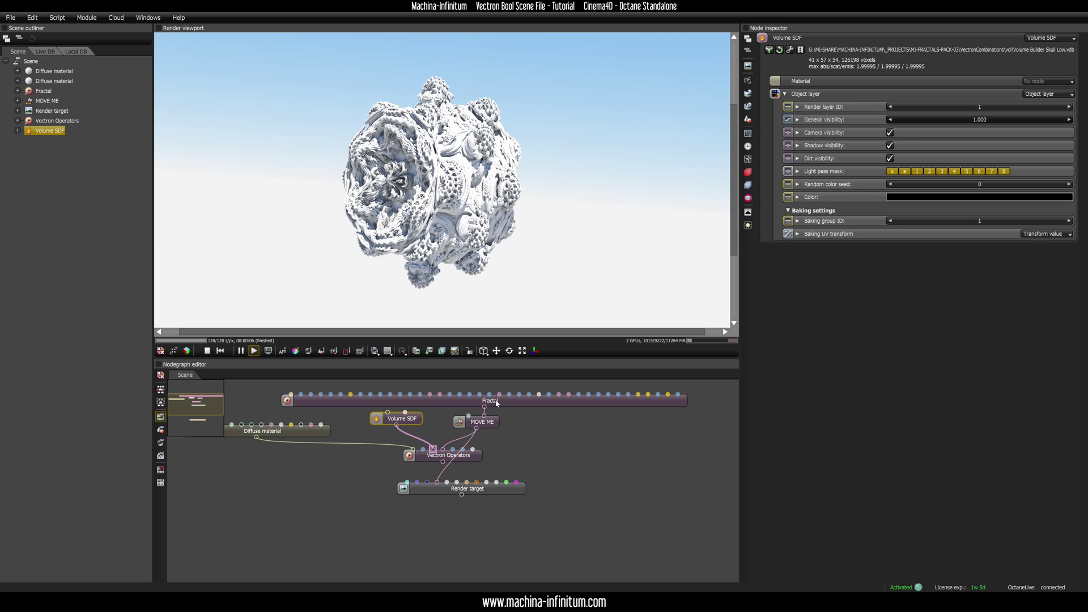
{"action": "left_click", "coordinate": [441, 458]}
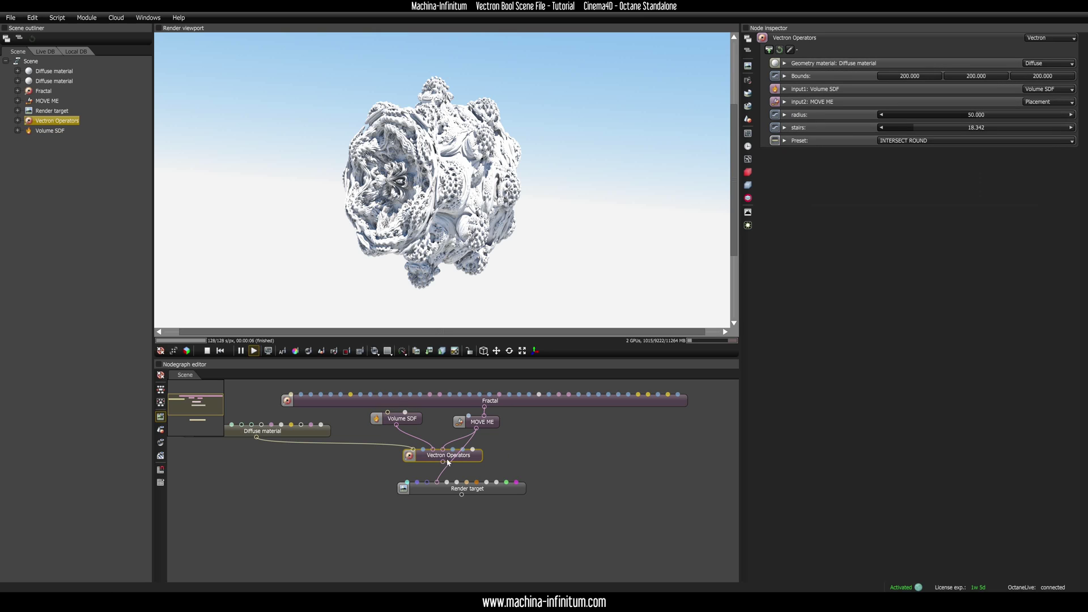
{"action": "left_click_drag", "start_coordinate": [444, 465], "coordinate": [440, 488]}
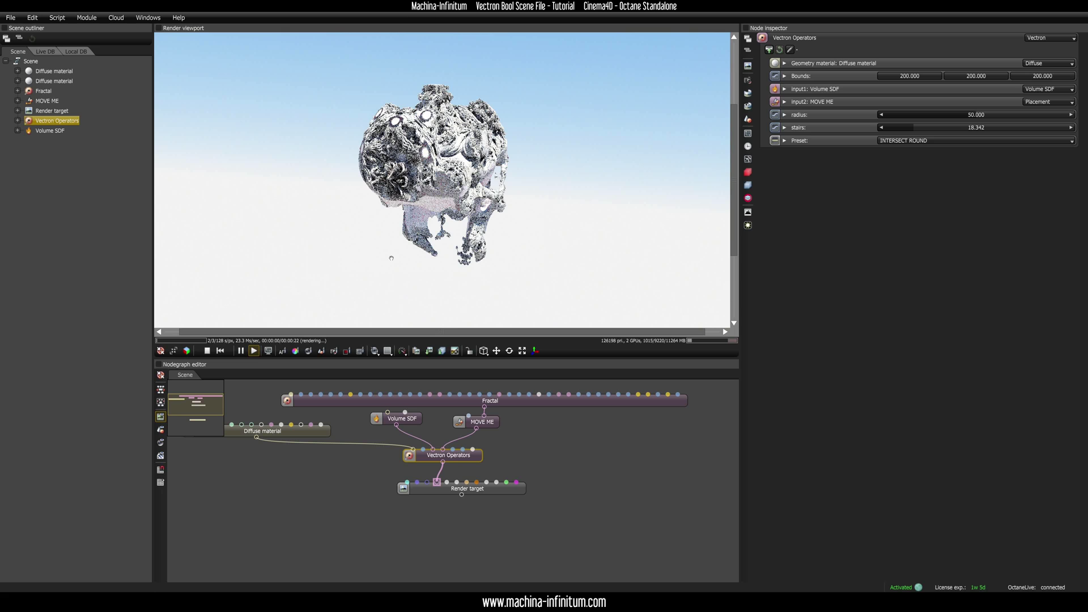
{"action": "left_click_drag", "start_coordinate": [370, 196], "coordinate": [184, 175]}
{"action": "left_click_drag", "start_coordinate": [479, 194], "coordinate": [447, 191]}
{"action": "scroll", "coordinate": [447, 191], "scroll_direction": "up", "scroll_amount": 3}
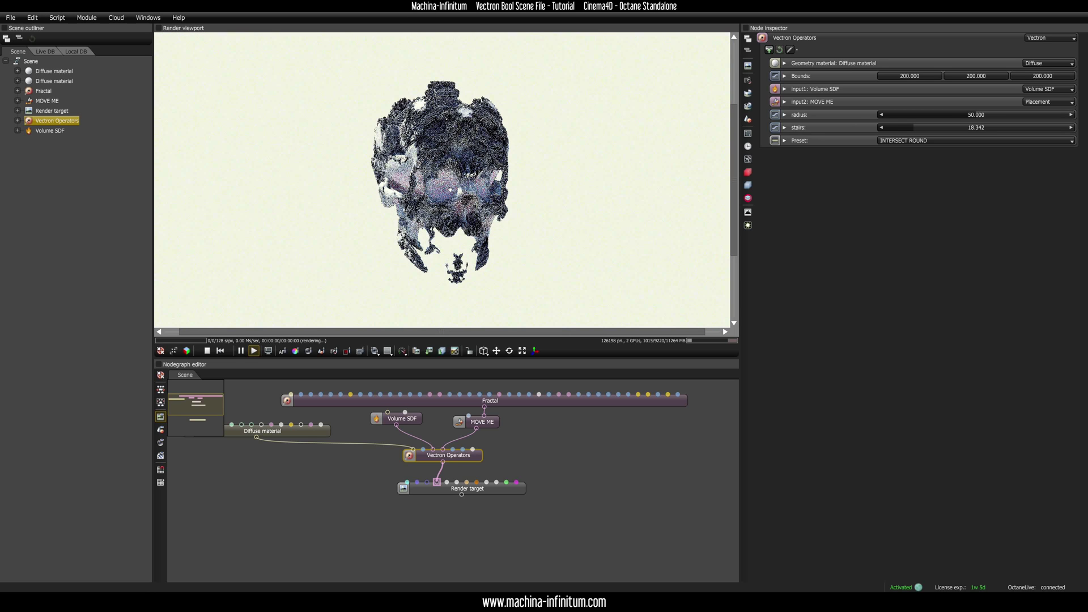
{"action": "left_click_drag", "start_coordinate": [476, 200], "coordinate": [552, 205]}
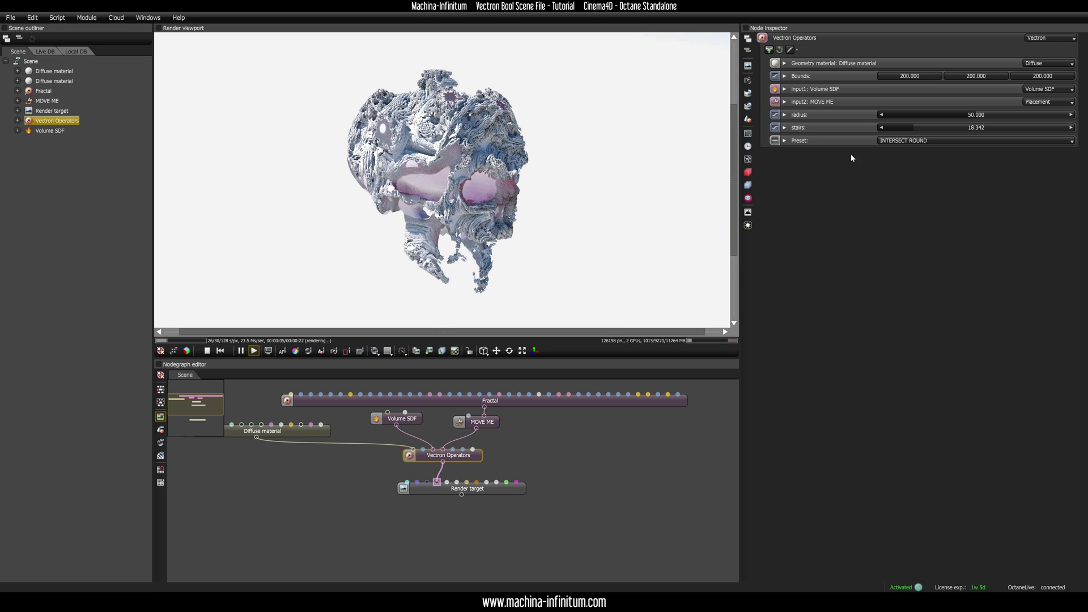
- Try the UNION and UNION ROUND presets on the Vectron Operators node
{"action": "left_click", "coordinate": [904, 142]}
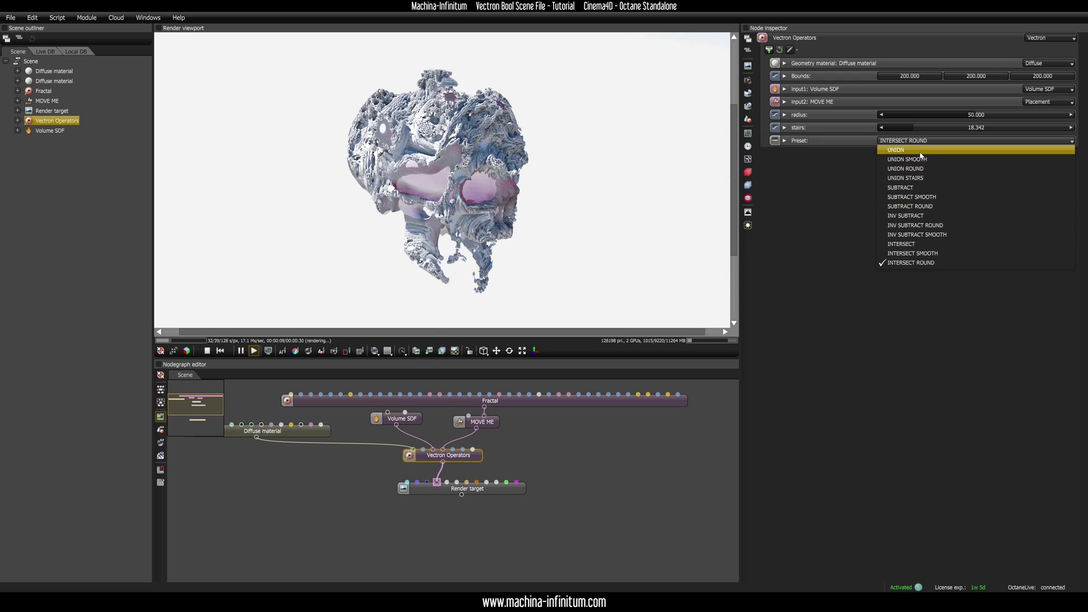
{"action": "left_click", "coordinate": [922, 150]}
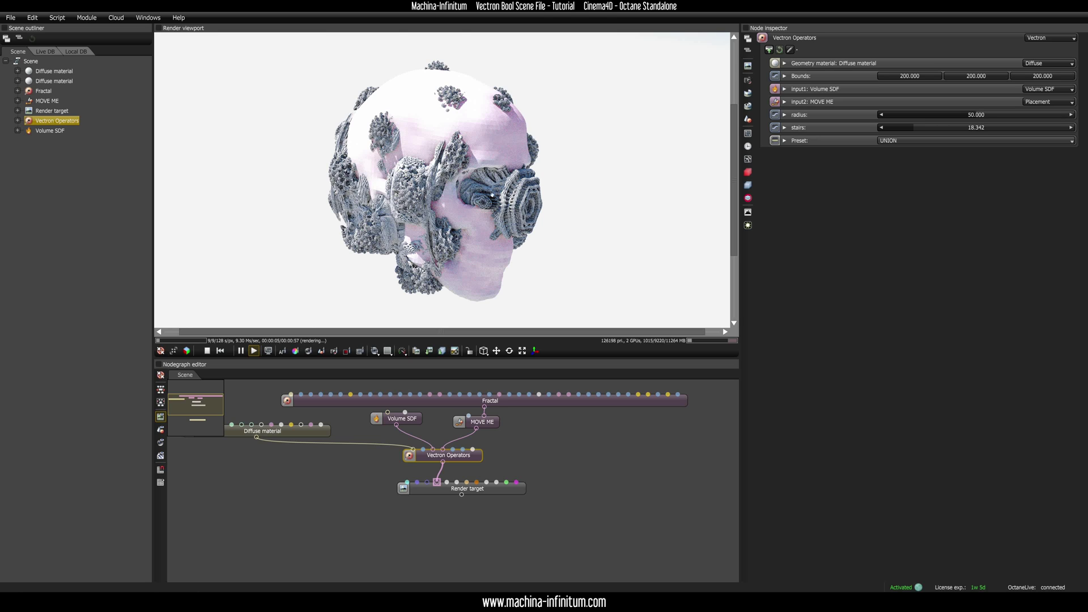
{"action": "left_click", "coordinate": [901, 143]}
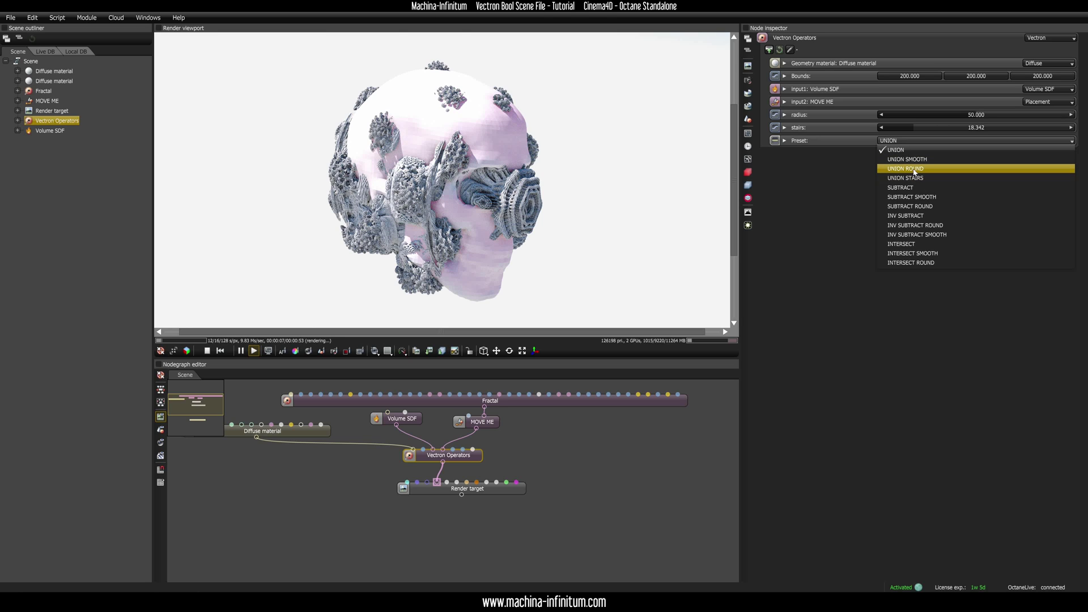
{"action": "left_click", "coordinate": [914, 169]}
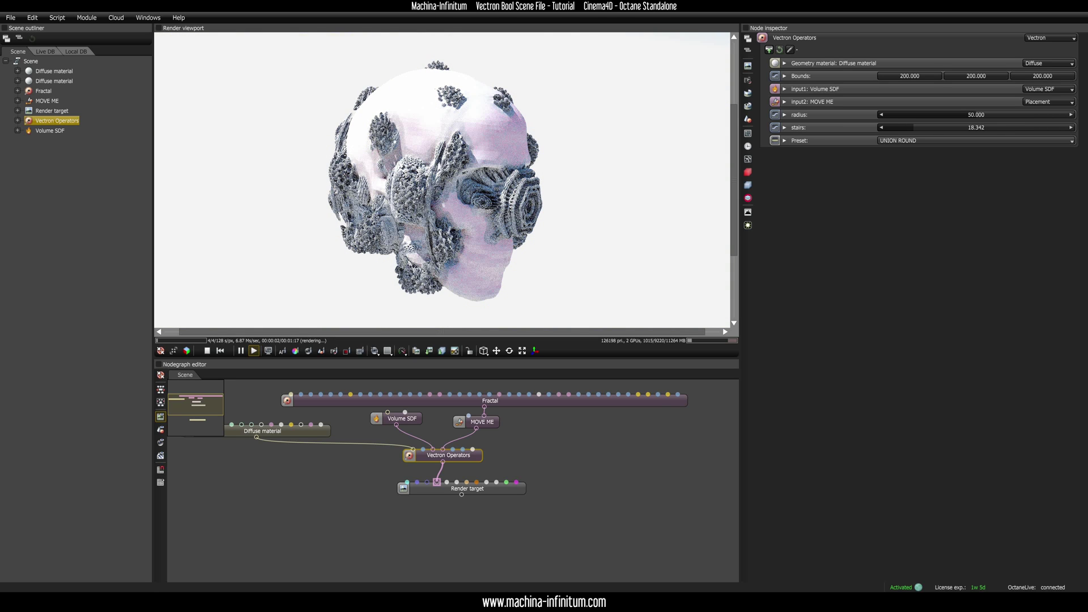
- Try the SUBTRACT and INV SUBTRACT presets on Vectron Operators before restoring INTERSECT ROUND
{"action": "left_click", "coordinate": [903, 144]}
{"action": "left_click", "coordinate": [903, 187]}
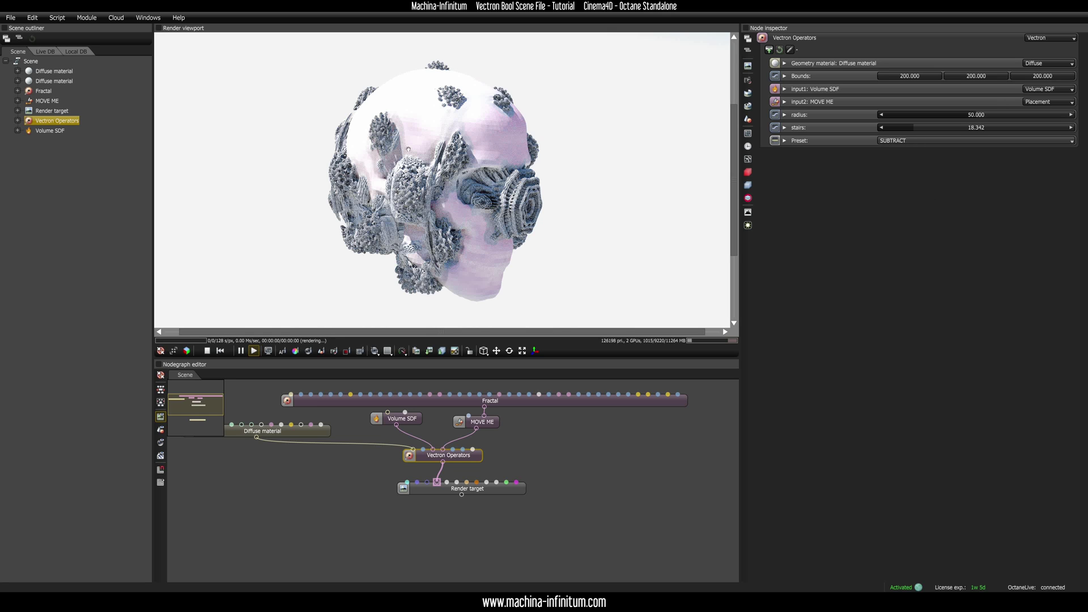
{"action": "left_click", "coordinate": [894, 140]}
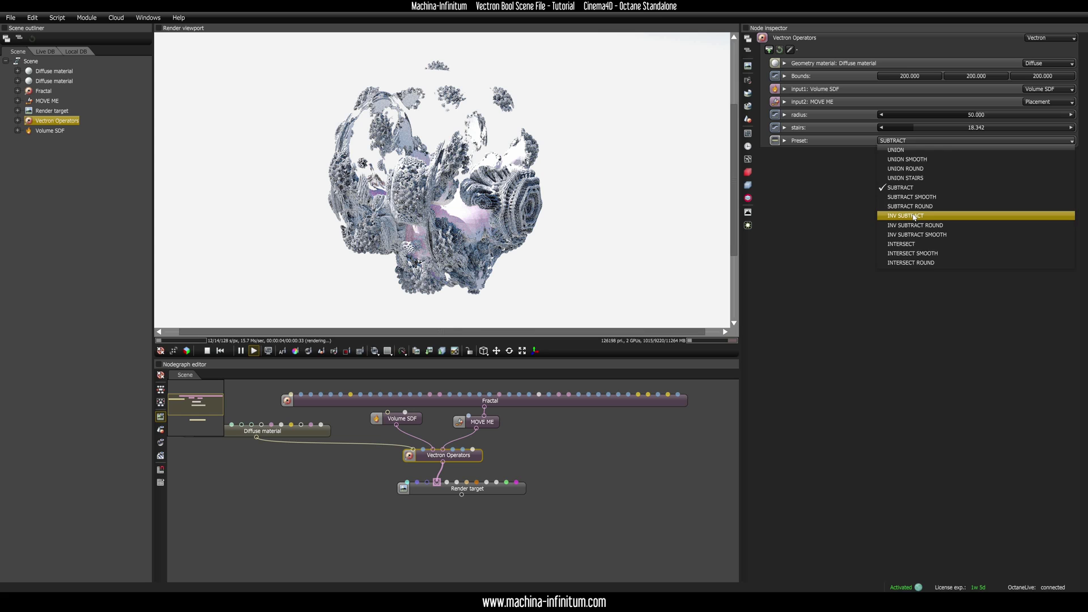
{"action": "left_click", "coordinate": [910, 216]}
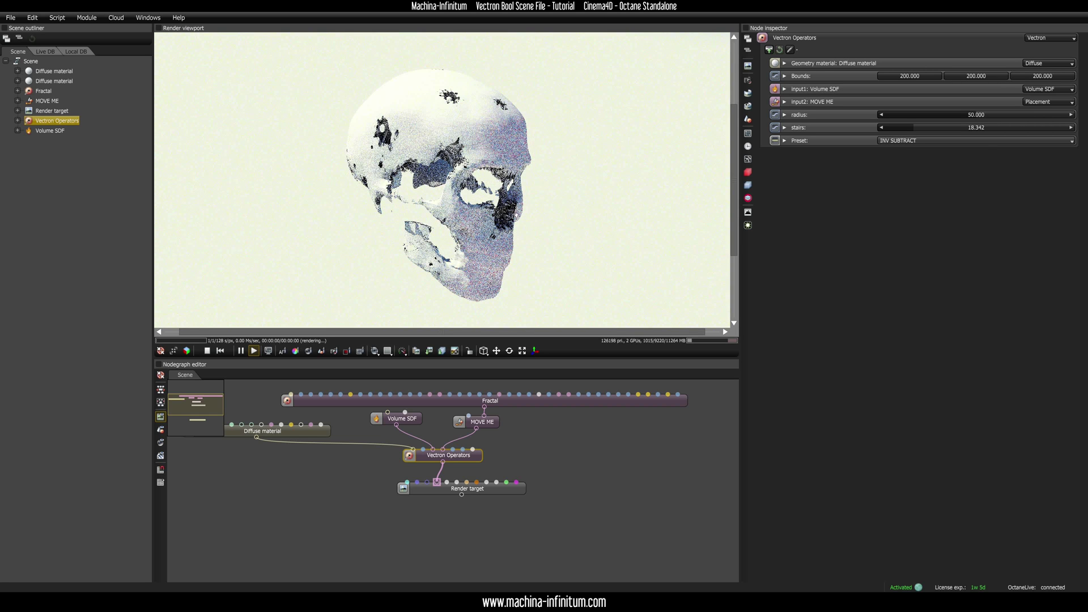
{"action": "left_click", "coordinate": [903, 141]}
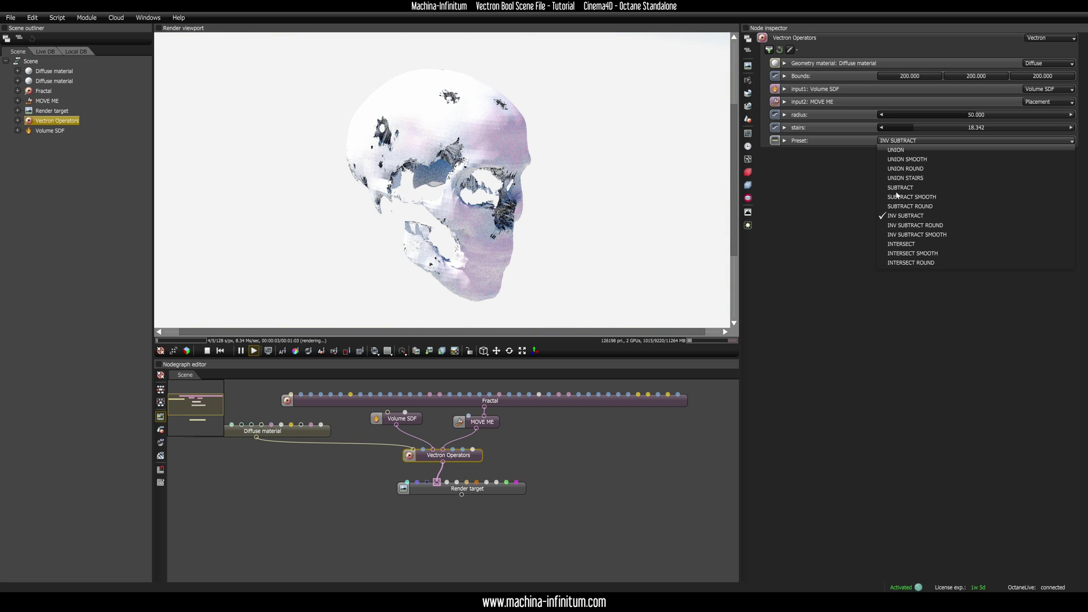
{"action": "left_click", "coordinate": [924, 264]}
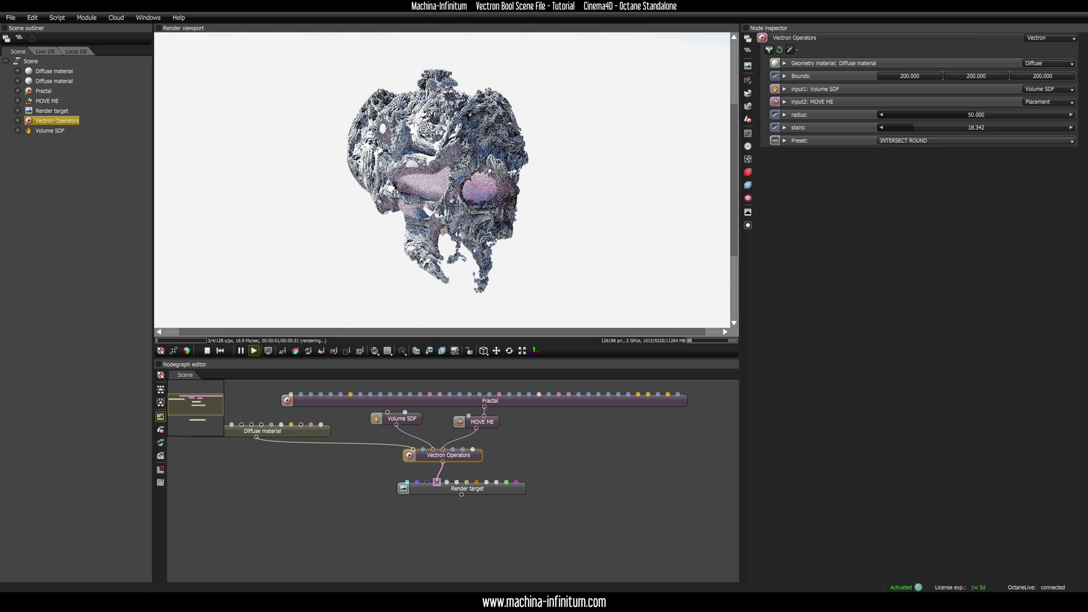
- Change the render kernel to the Info channels kernel with type Geometric normal, and inspect the intersected skull
{"action": "left_click", "coordinate": [747, 159]}
{"action": "left_click", "coordinate": [1051, 38]}
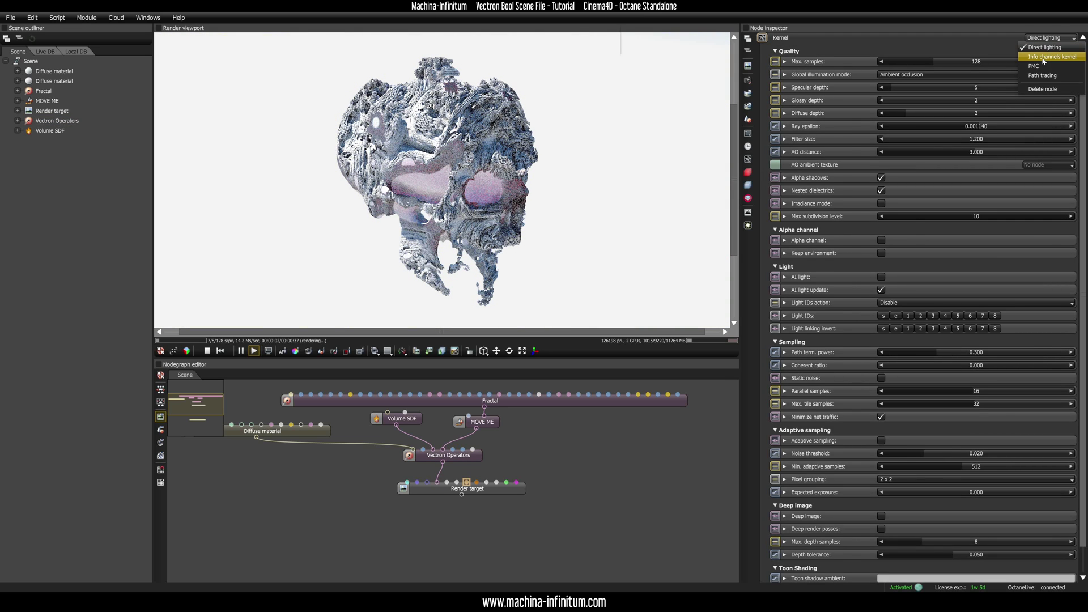
{"action": "left_click", "coordinate": [1046, 57]}
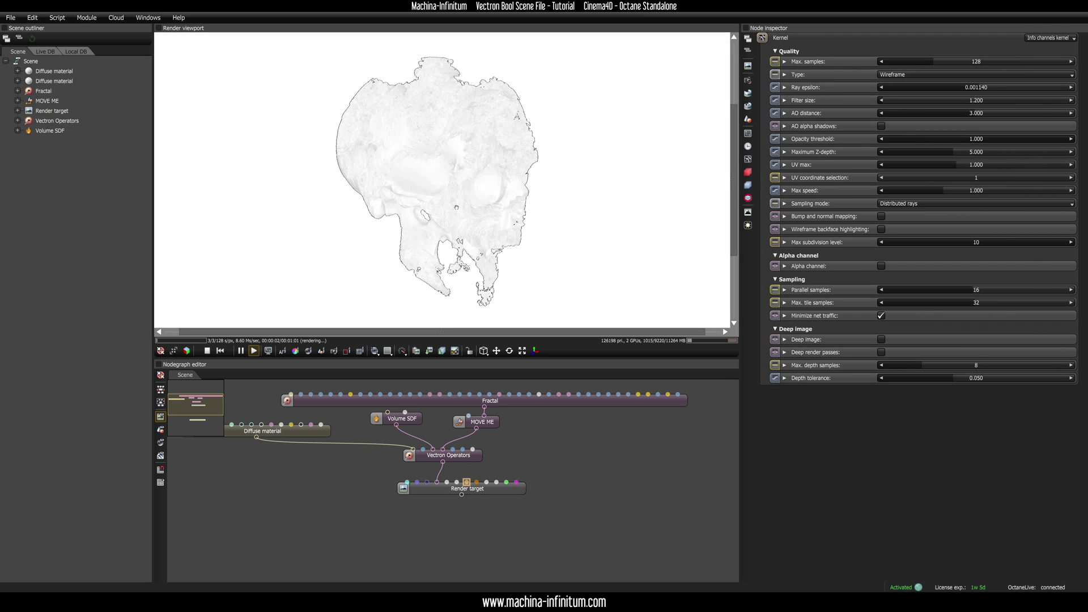
{"action": "left_click", "coordinate": [909, 74]}
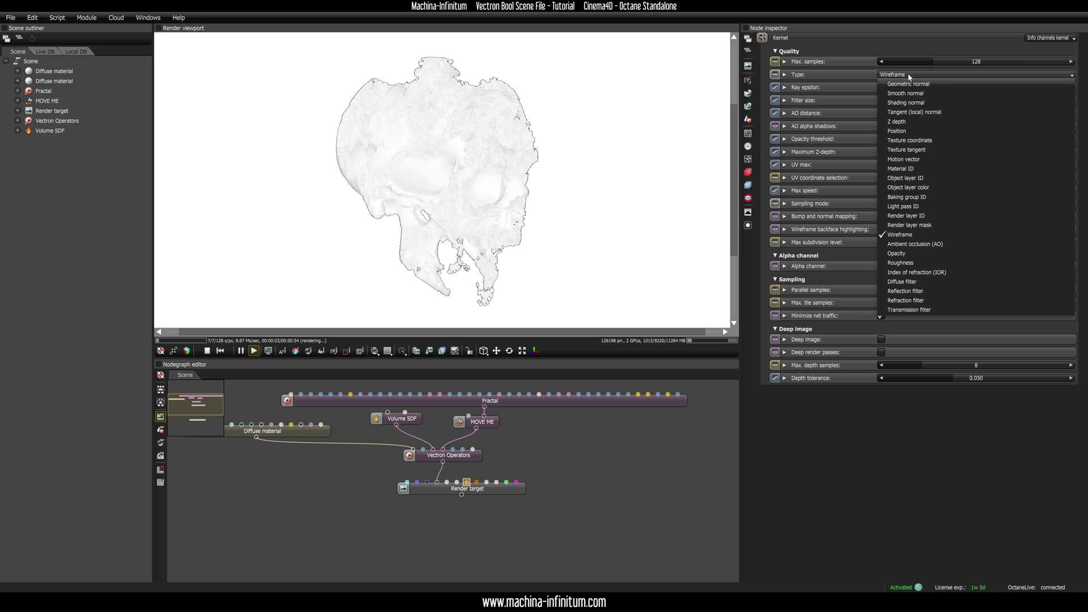
{"action": "left_click", "coordinate": [907, 84]}
{"action": "left_click_drag", "start_coordinate": [483, 227], "coordinate": [383, 214]}
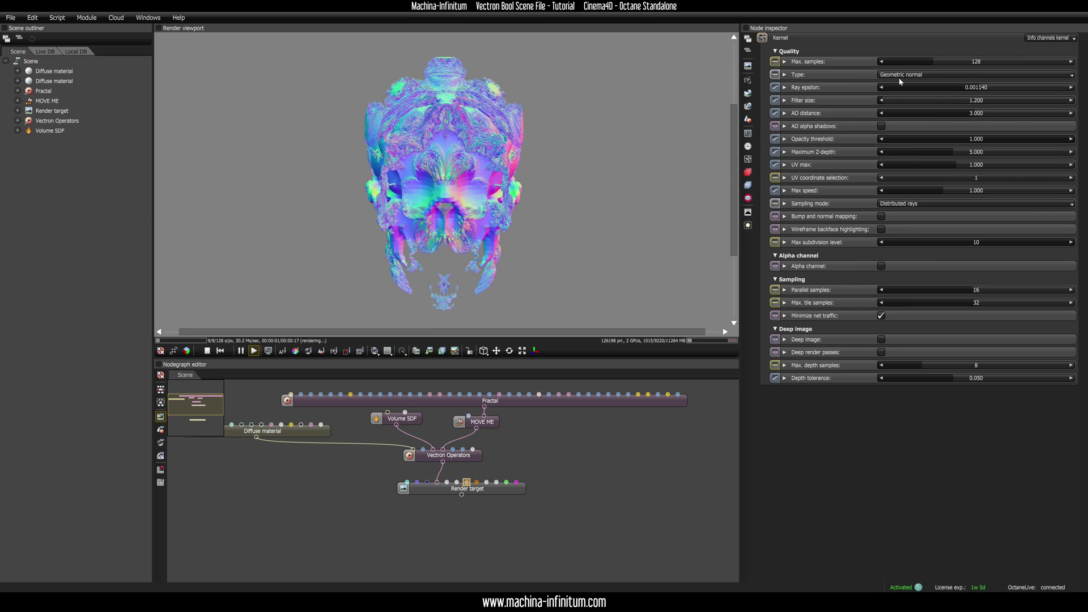
{"action": "scroll", "coordinate": [538, 186], "scroll_direction": "up", "scroll_amount": 5}
{"action": "left_click_drag", "start_coordinate": [538, 185], "coordinate": [524, 156]}
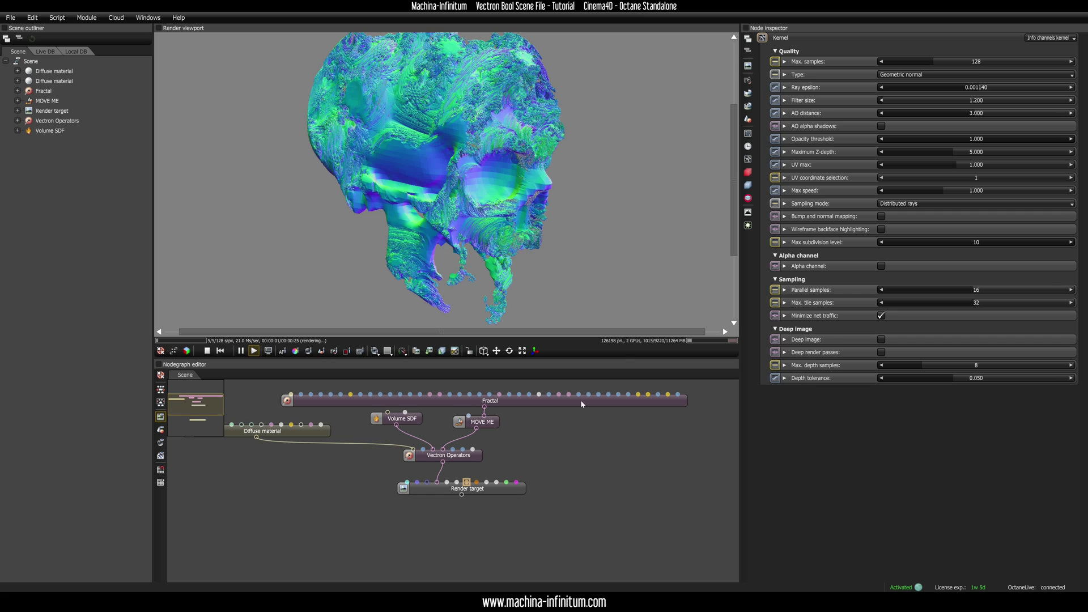
- Change the Fractal node's preset to RINGS and check the new pattern on the skull
{"action": "left_click", "coordinate": [509, 405]}
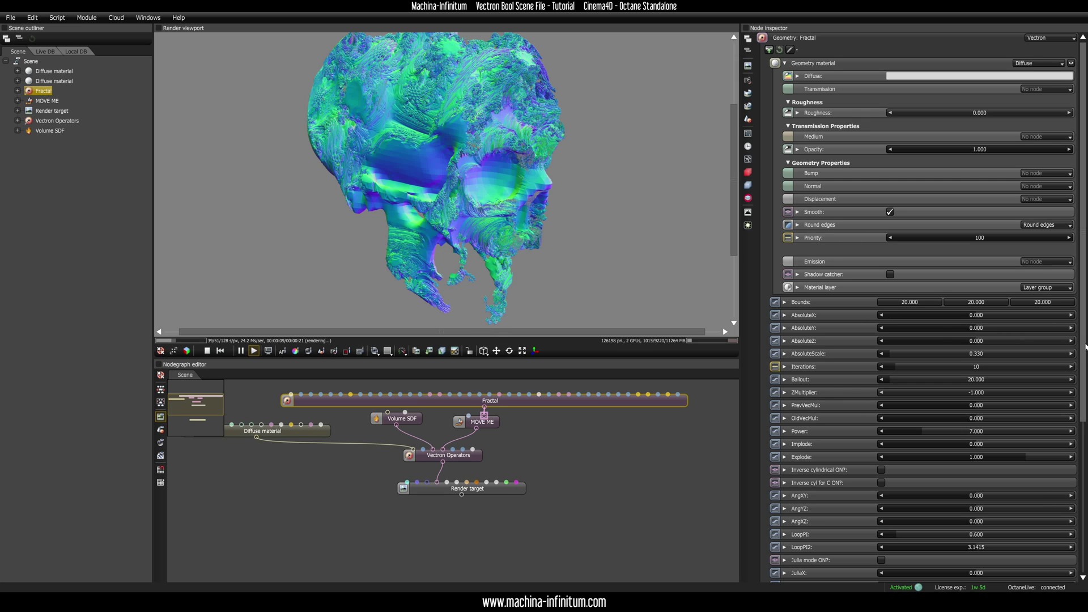
{"action": "scroll", "coordinate": [1071, 413], "scroll_direction": "down", "scroll_amount": 3}
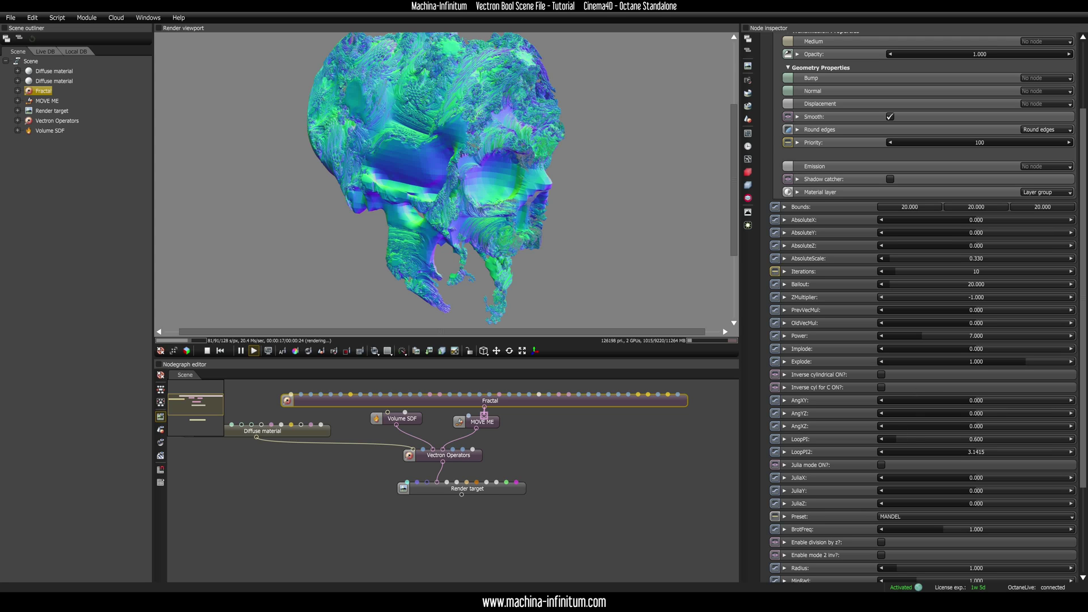
{"action": "left_click", "coordinate": [909, 522]}
{"action": "left_click", "coordinate": [898, 553]}
{"action": "left_click_drag", "start_coordinate": [490, 249], "coordinate": [589, 231]}
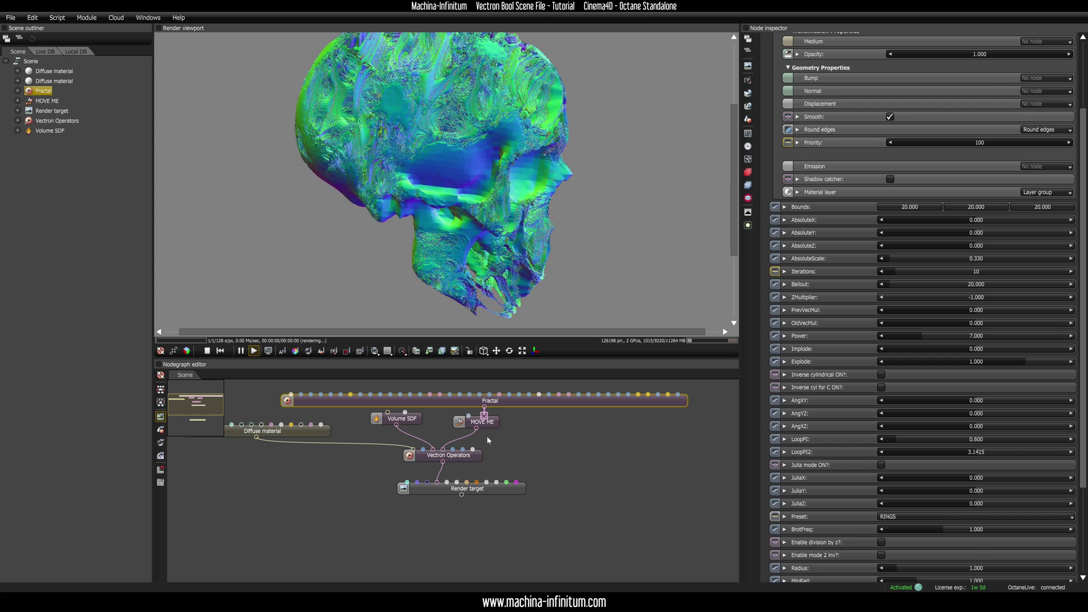
- Move the fractal down along Y to about 24.35 with the MOVE ME placement, and inspect the skull's surface
{"action": "left_click", "coordinate": [489, 425]}
{"action": "left_click", "coordinate": [498, 350]}
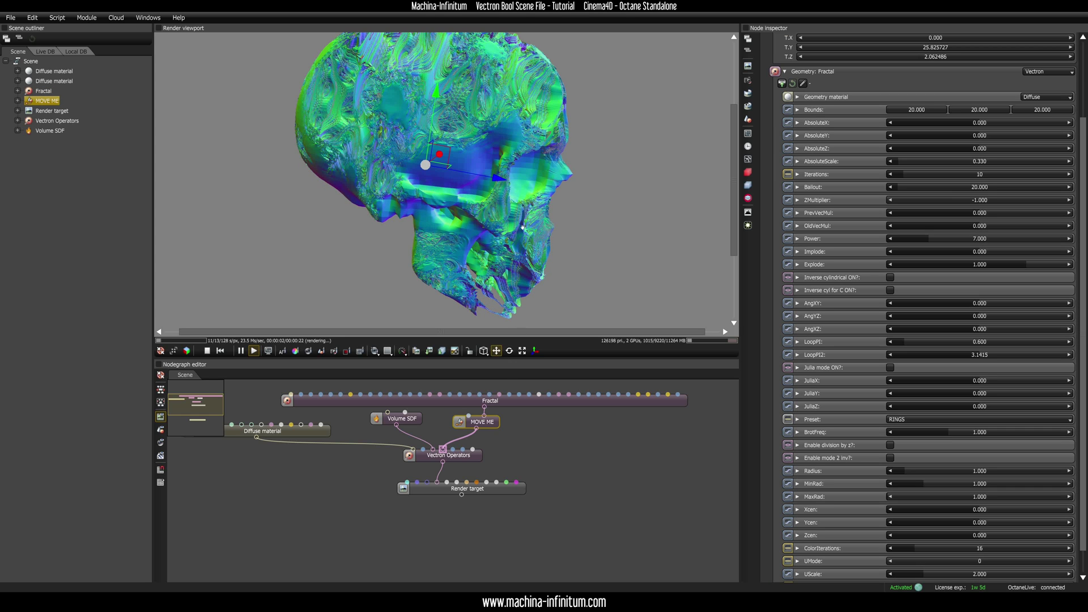
{"action": "left_click_drag", "start_coordinate": [435, 90], "coordinate": [439, 99]}
{"action": "left_click_drag", "start_coordinate": [441, 215], "coordinate": [658, 243]}
{"action": "left_click_drag", "start_coordinate": [393, 218], "coordinate": [500, 255]}
{"action": "left_click_drag", "start_coordinate": [566, 252], "coordinate": [540, 207]}
{"action": "scroll", "coordinate": [540, 207], "scroll_direction": "up", "scroll_amount": 1}
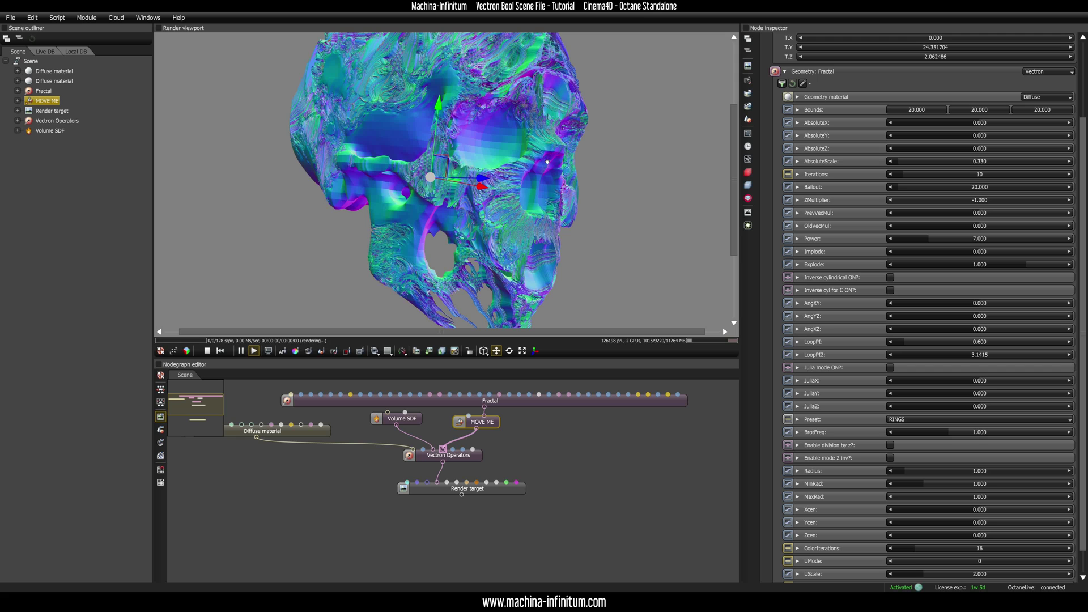
{"action": "left_click_drag", "start_coordinate": [538, 177], "coordinate": [556, 112]}
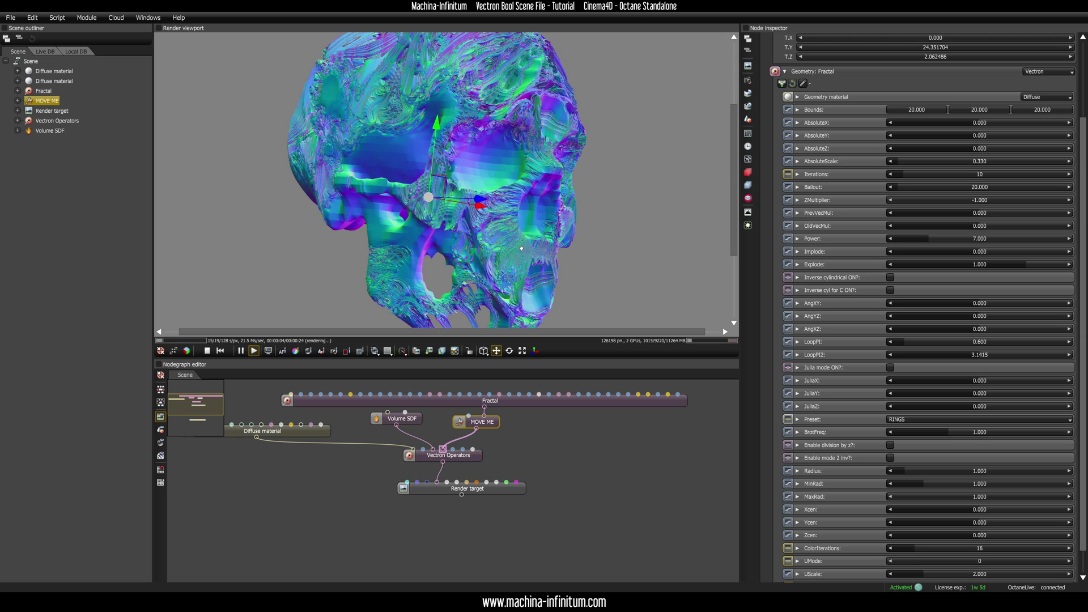
- Replace the Volume SDF source with the Volume Builder Skull HQ VDB file and check the finer skull
{"action": "left_click", "coordinate": [411, 422]}
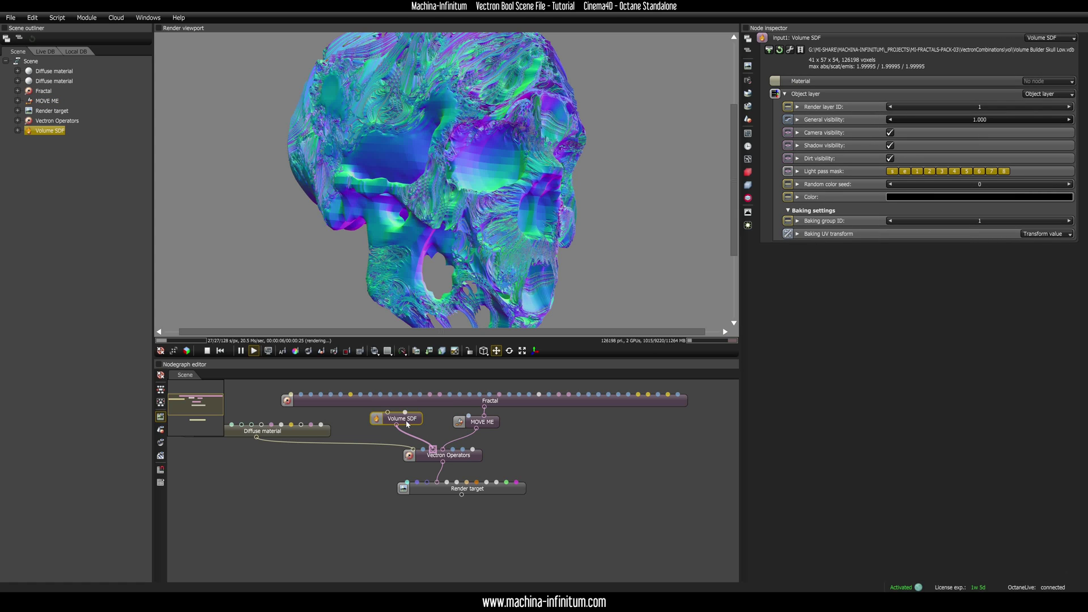
{"action": "left_click", "coordinate": [770, 51]}
{"action": "double_click", "coordinate": [362, 194]}
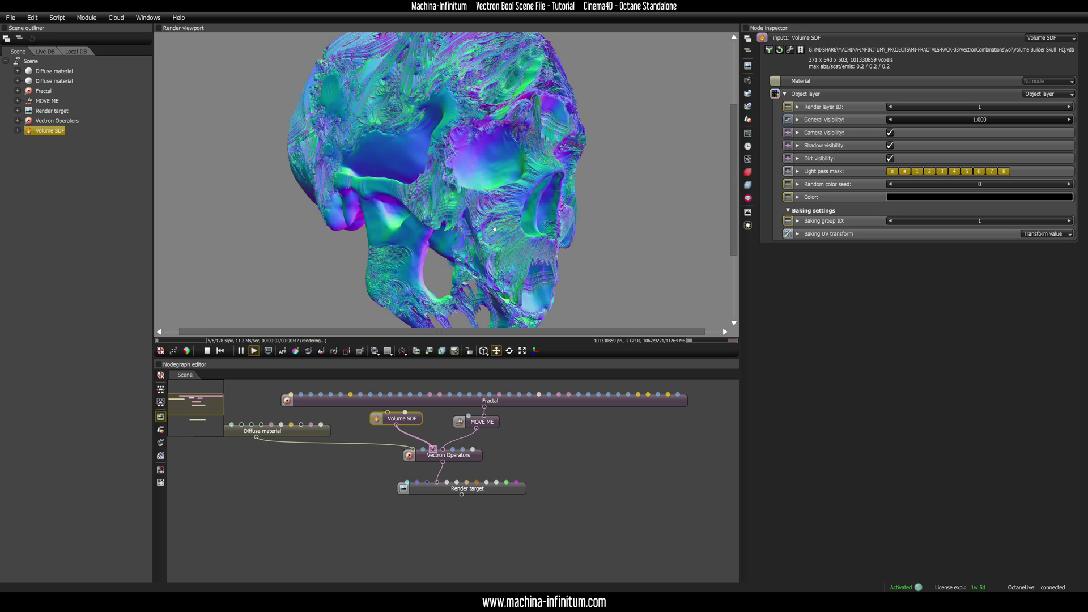
{"action": "left_click_drag", "start_coordinate": [496, 209], "coordinate": [520, 182]}
{"action": "right_click_drag", "start_coordinate": [472, 196], "coordinate": [495, 180]}
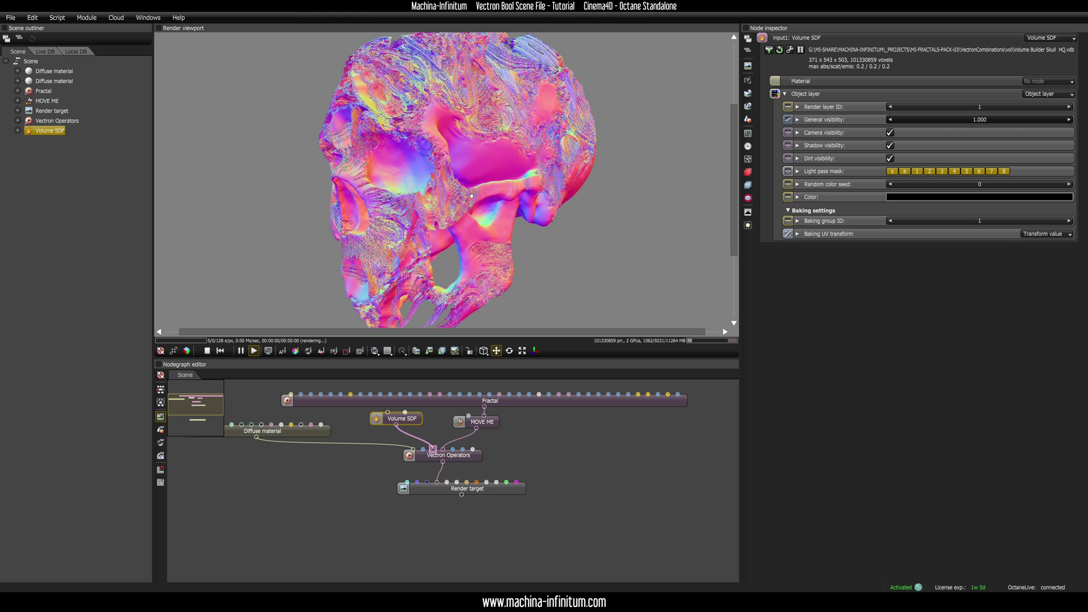
- Review the connected Diffuse material's transmission colour and the Render target's settings
{"action": "left_click_drag", "start_coordinate": [283, 436], "coordinate": [327, 439]}
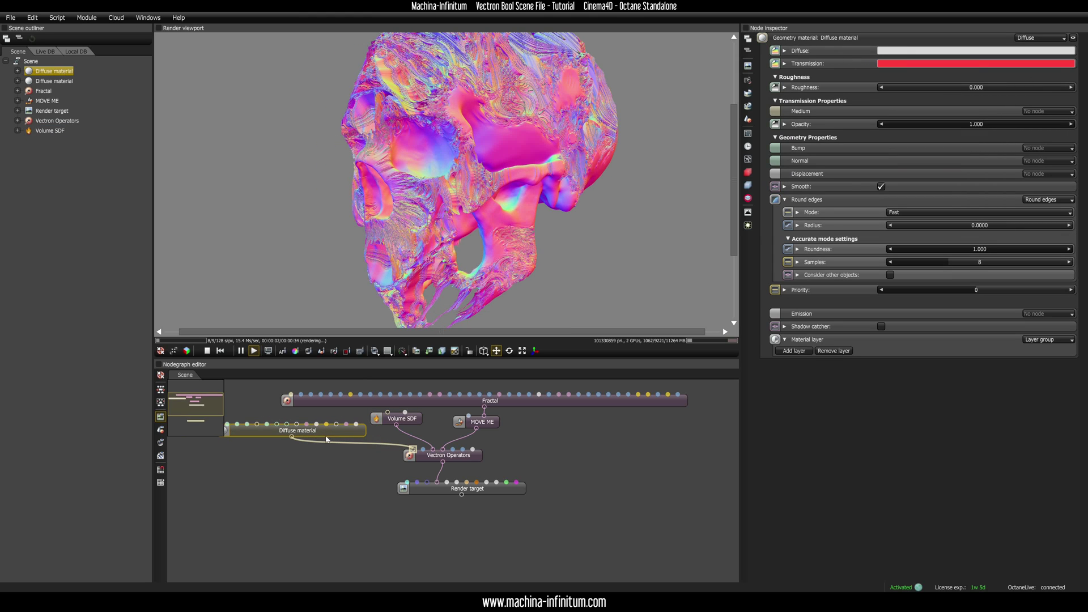
{"action": "left_click", "coordinate": [905, 67]}
{"action": "left_click", "coordinate": [860, 443]}
{"action": "left_click_drag", "start_coordinate": [451, 458], "coordinate": [449, 460]}
{"action": "left_click_drag", "start_coordinate": [476, 495], "coordinate": [471, 496]}
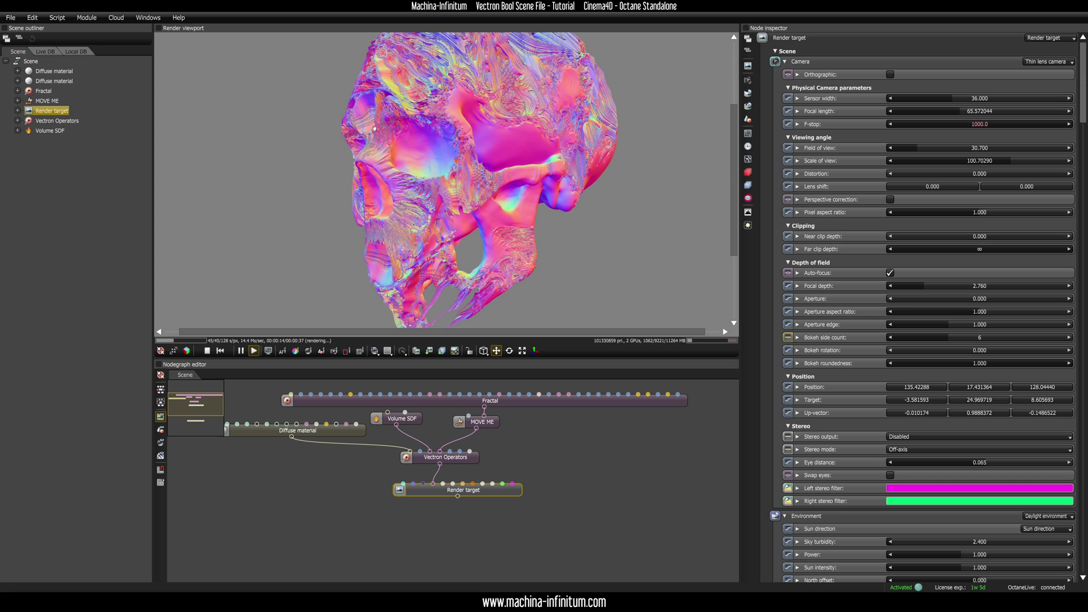
- Save the scene to the Desktop as SkullIntersectRound.orbx, overwriting the existing file
{"action": "left_click", "coordinate": [10, 18]}
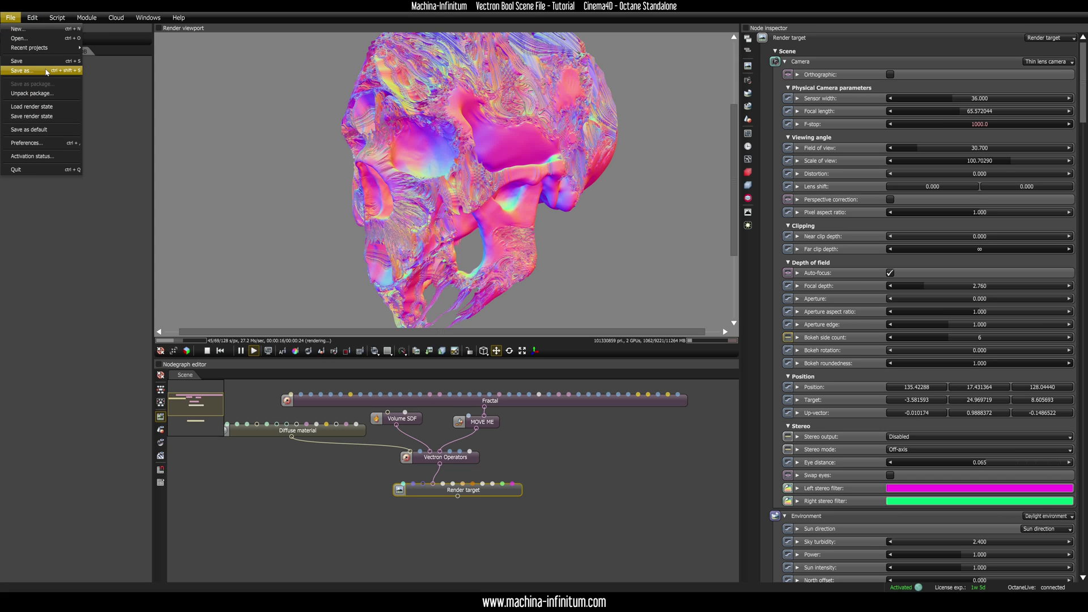
{"action": "left_click", "coordinate": [14, 73]}
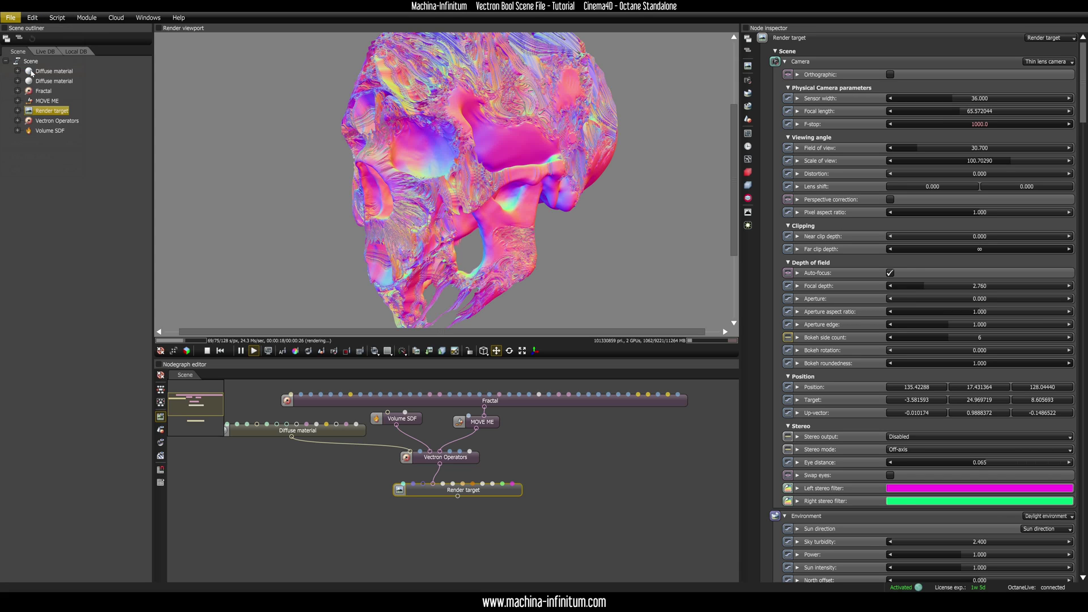
{"action": "left_click", "coordinate": [180, 209]}
{"action": "left_click", "coordinate": [286, 205]}
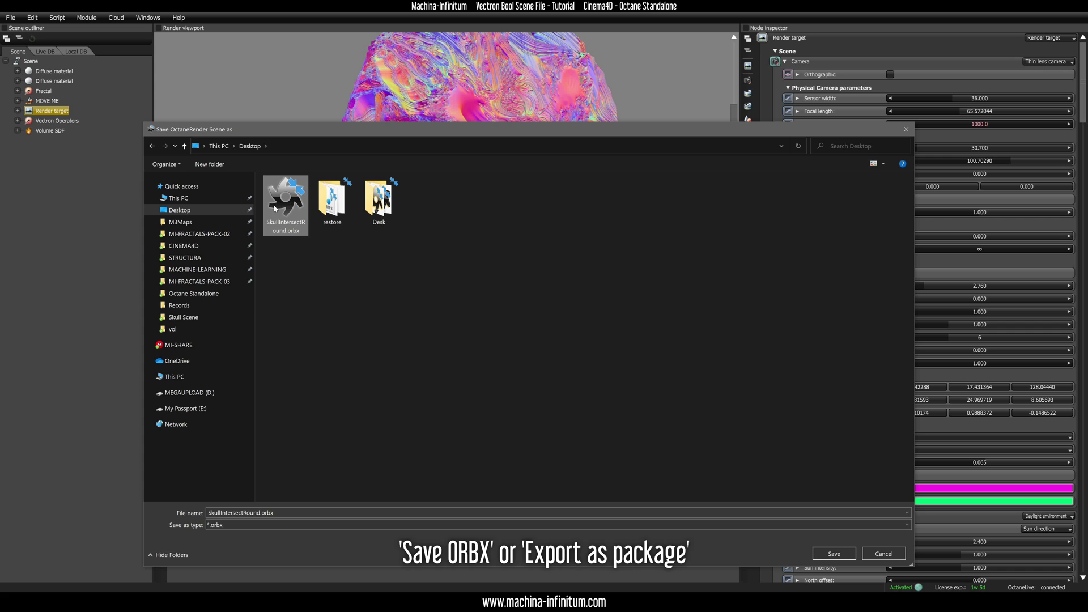
{"action": "left_click", "coordinate": [841, 551]}
{"action": "left_click", "coordinate": [569, 303]}
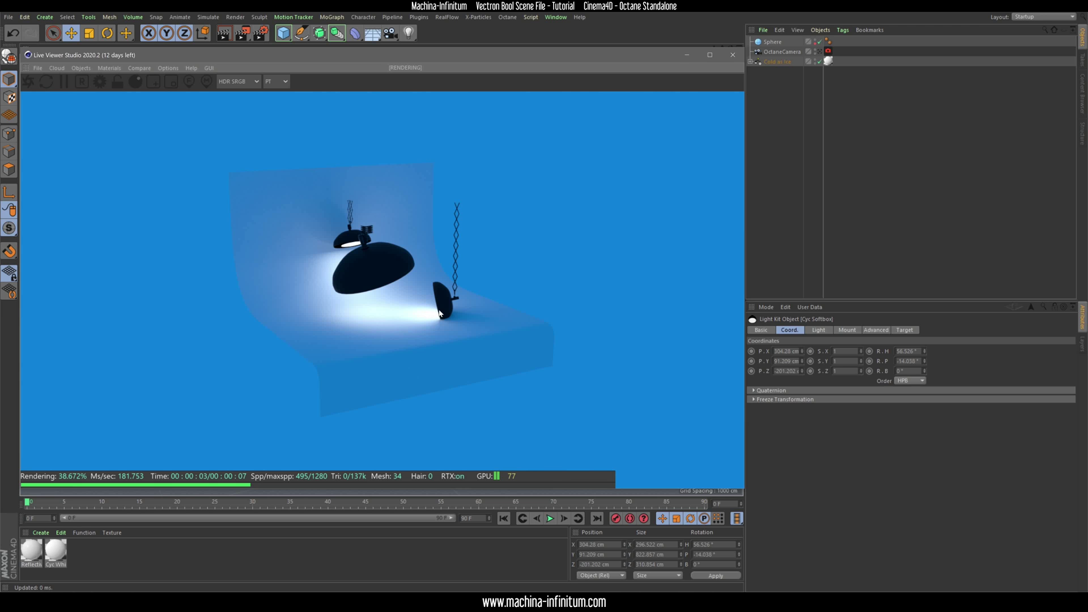
- In Cinema 4D, import SkullIntersectRound.orbx from the Desktop into the studio lighting scene through the Octane Live Viewer
{"action": "scroll", "coordinate": [417, 325], "scroll_direction": "up", "scroll_amount": 3}
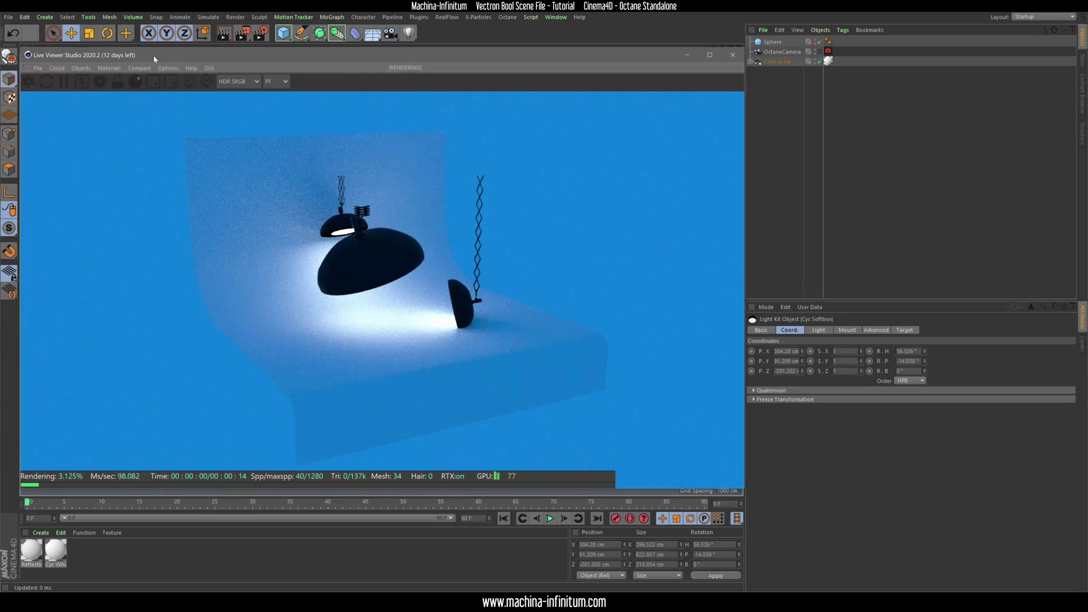
{"action": "mouse_move", "coordinate": [433, 319]}
{"action": "left_mouse_down"}
{"action": "mouse_move", "coordinate": [364, 321]}
{"action": "mouse_move", "coordinate": [407, 318]}
{"action": "mouse_move", "coordinate": [424, 303]}
{"action": "left_mouse_up"}
{"action": "scroll", "coordinate": [423, 261], "scroll_direction": "up", "scroll_amount": 4}
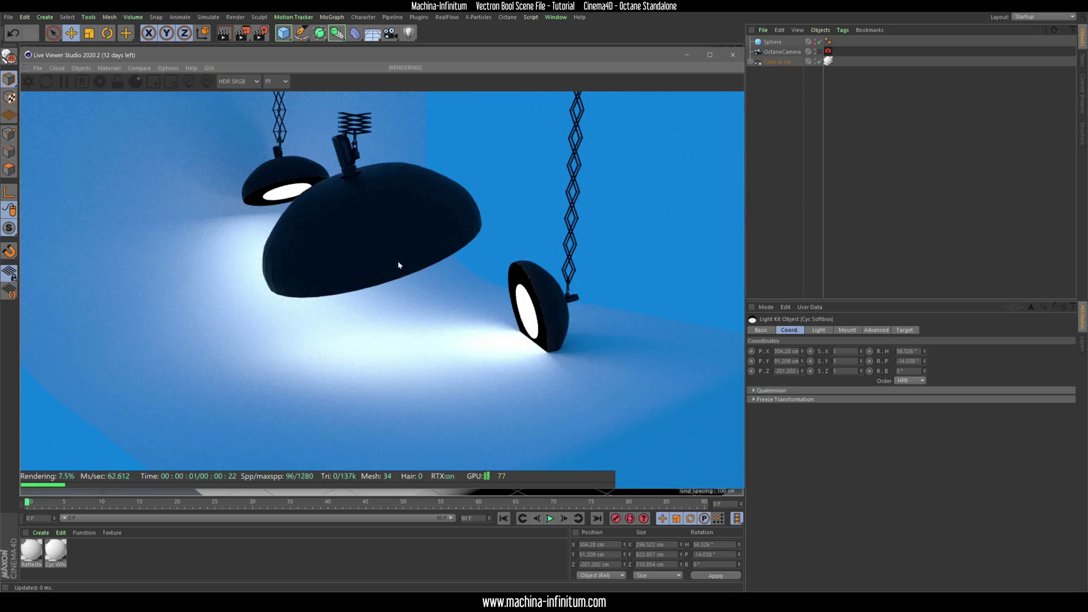
{"action": "left_click_drag", "start_coordinate": [401, 267], "coordinate": [340, 290]}
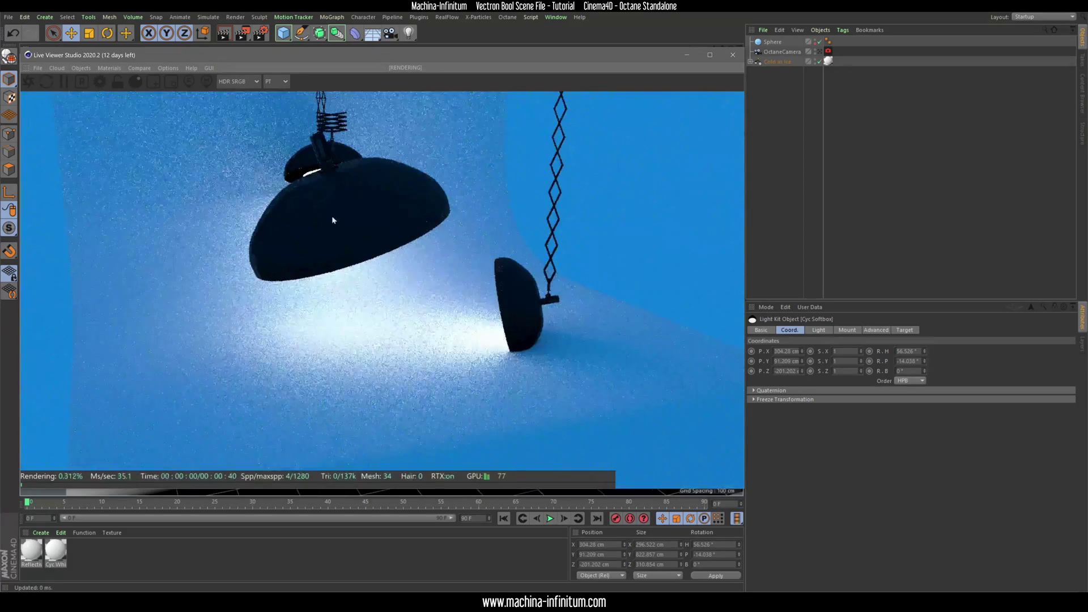
{"action": "left_click", "coordinate": [38, 68]}
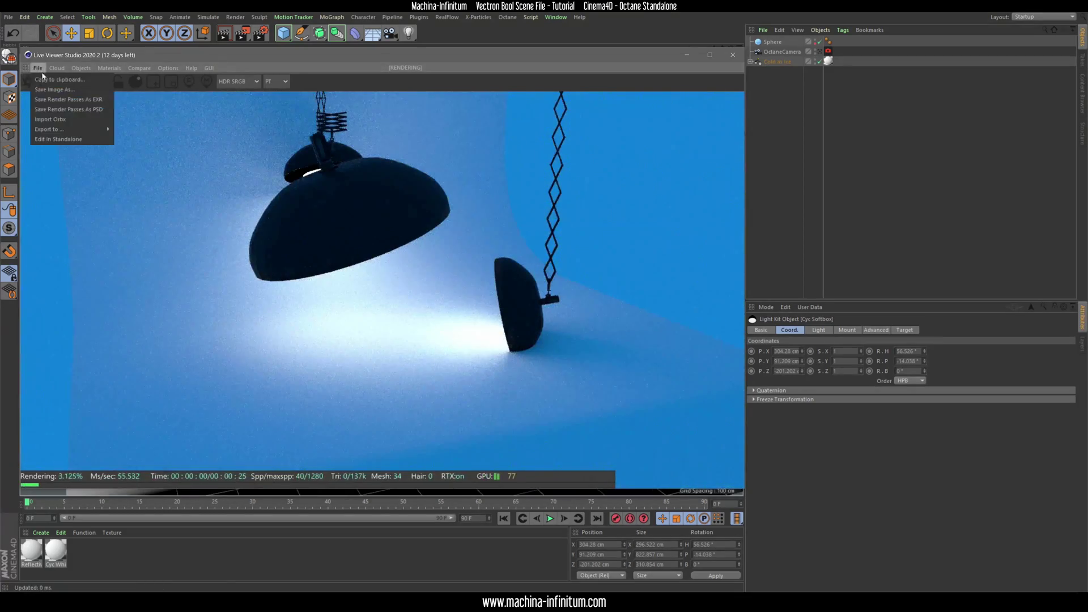
{"action": "left_click", "coordinate": [58, 120]}
{"action": "left_click", "coordinate": [199, 164]}
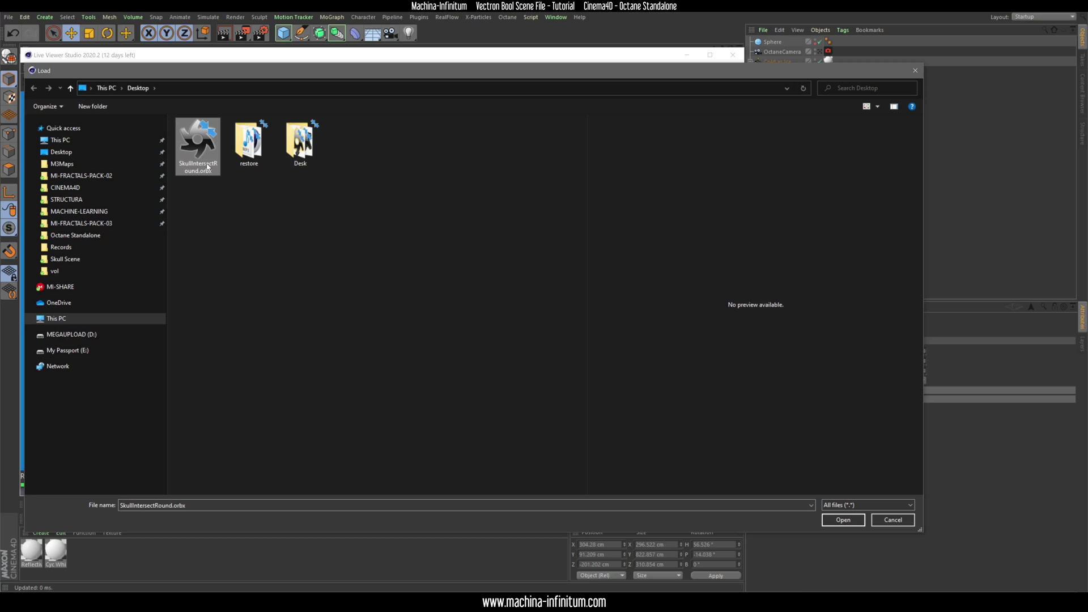
{"action": "left_click", "coordinate": [842, 520]}
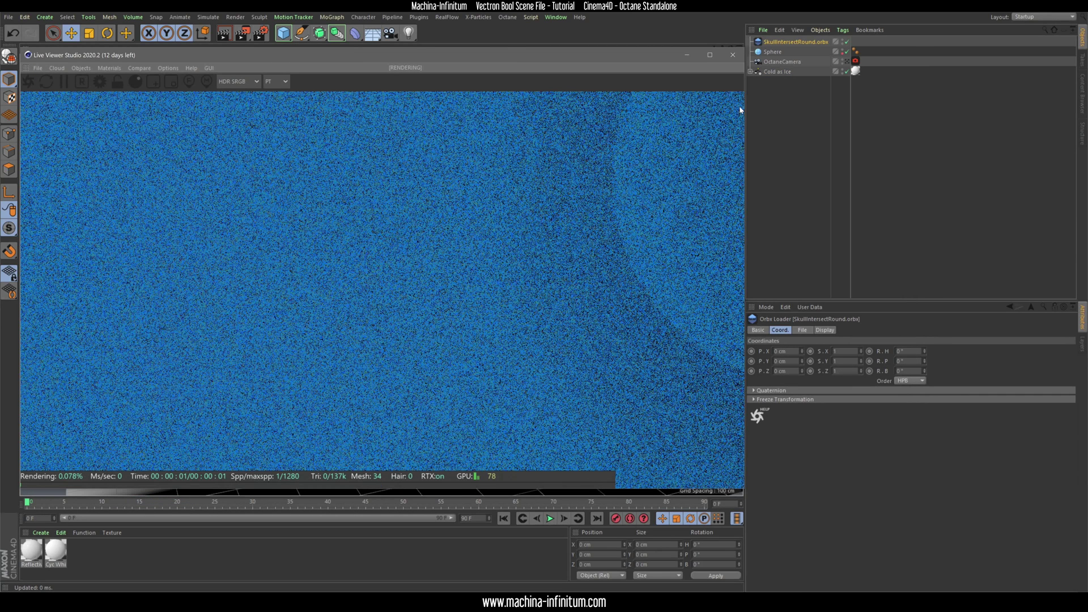
- Switch the Live Viewer's render mode to Normal and bring the whole imported skull into view
{"action": "left_click", "coordinate": [276, 81]}
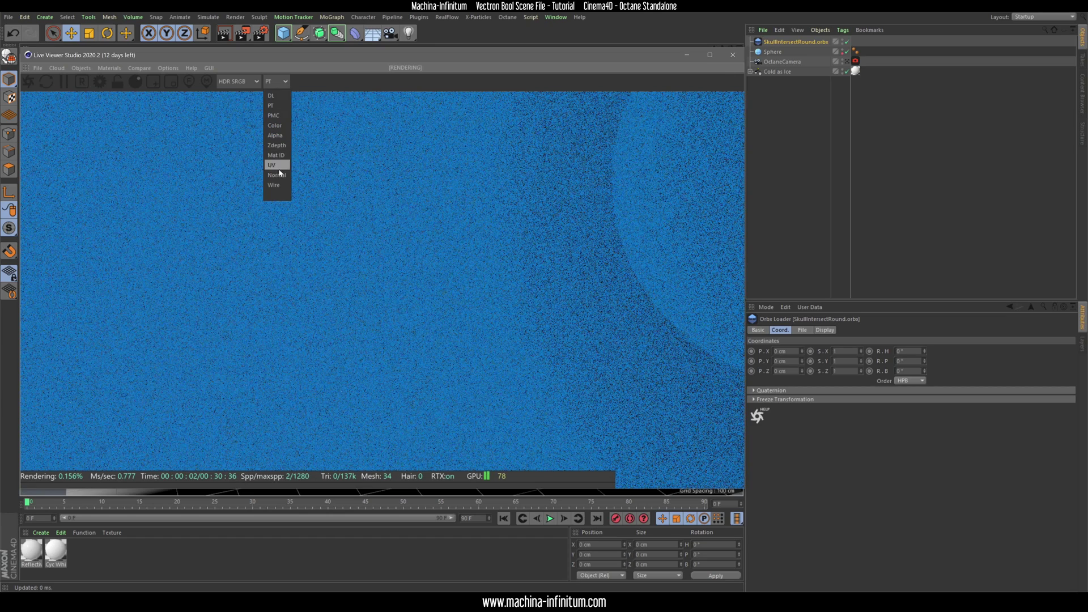
{"action": "left_click", "coordinate": [278, 168]}
{"action": "right_click_drag", "start_coordinate": [522, 177], "coordinate": [313, 490]}
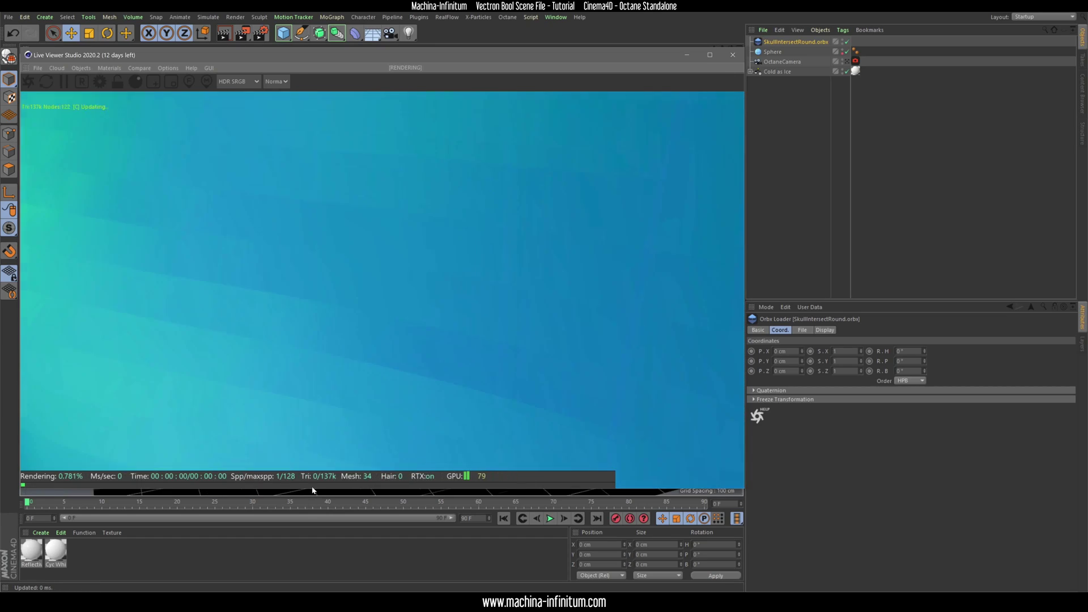
{"action": "left_click_drag", "start_coordinate": [653, 57], "coordinate": [649, 65]}
{"action": "left_click_drag", "start_coordinate": [722, 50], "coordinate": [435, 61]}
{"action": "right_click_drag", "start_coordinate": [407, 232], "coordinate": [409, 272]}
{"action": "mouse_move", "coordinate": [416, 266]}
{"action": "left_mouse_down"}
{"action": "mouse_move", "coordinate": [516, 231]}
{"action": "mouse_move", "coordinate": [430, 255]}
{"action": "left_mouse_up"}
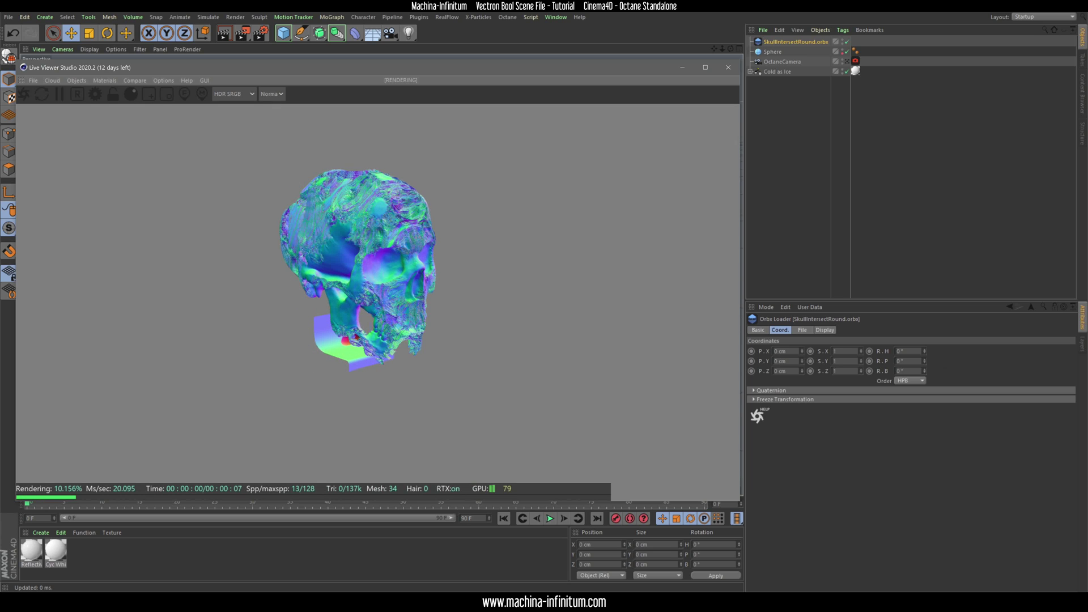
- Set the SkullIntersectRound.orbx object's X, Y and Z scale to 0.03
{"action": "double_click", "coordinate": [843, 351]}
{"action": "type", "text": "0.03"}
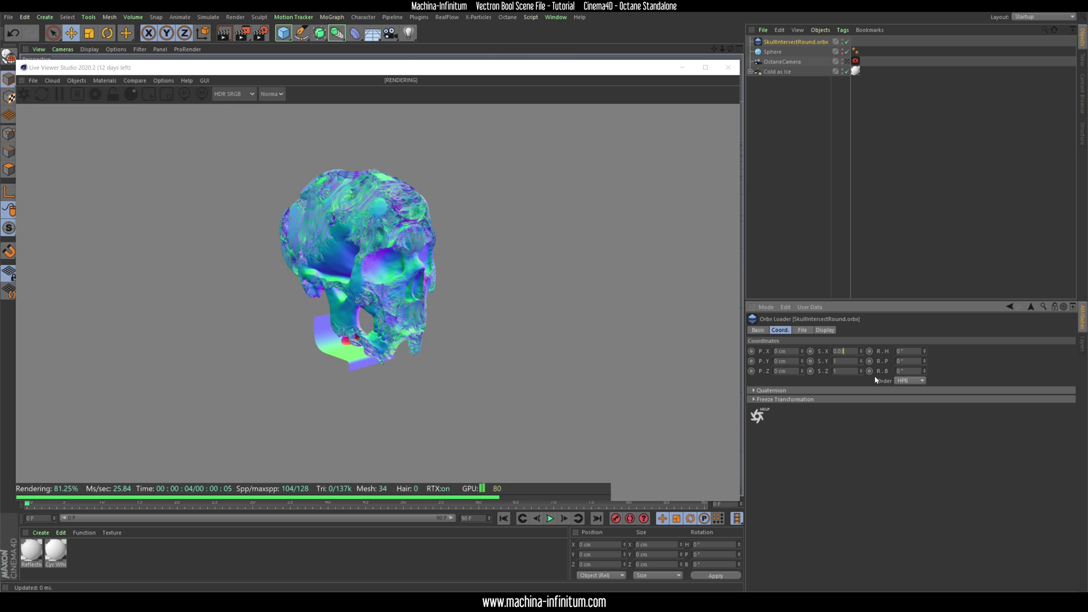
{"action": "key", "text": "Tab"}
{"action": "type", "text": "0.03"}
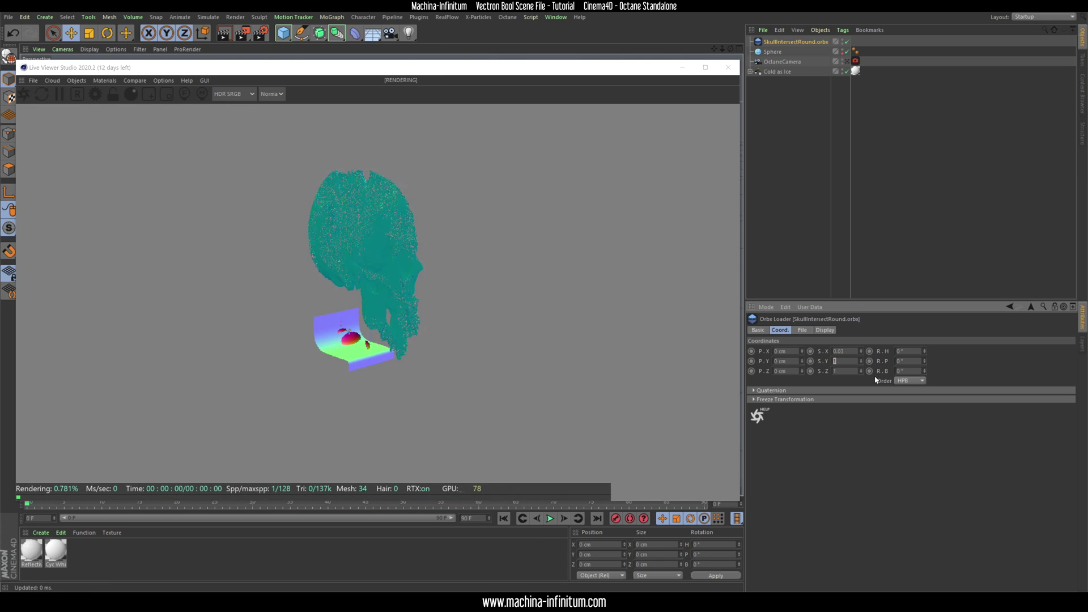
{"action": "type", "text": "0.03"}
{"action": "key", "text": "Tab"}
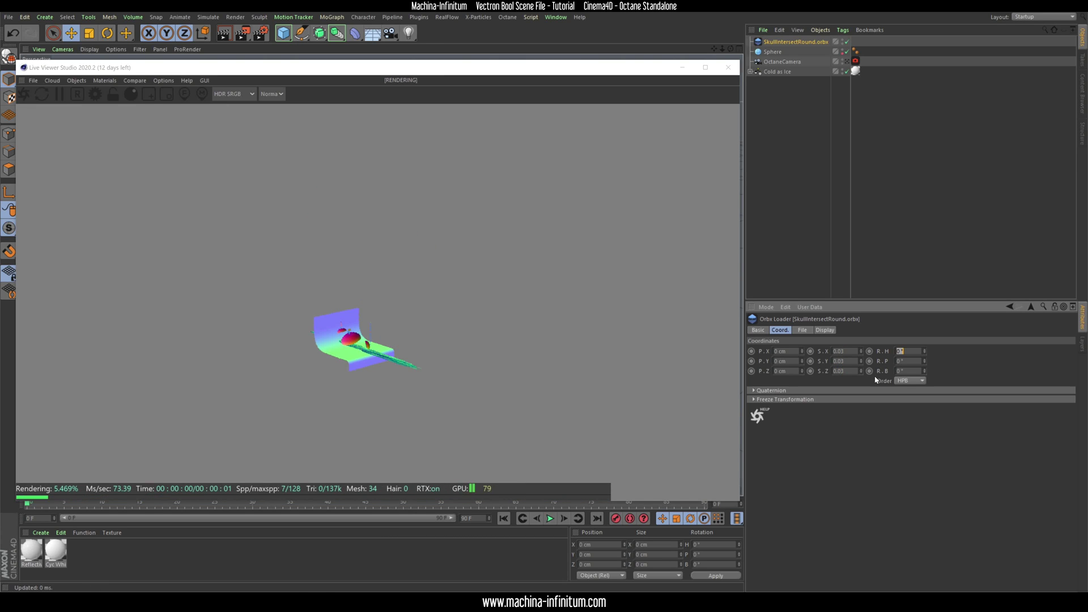
- Check the scaled skull among the studio lights, and switch the scene view to OctaneCamera
{"action": "right_click_drag", "start_coordinate": [348, 353], "coordinate": [386, 175]}
{"action": "middle_click_drag", "start_coordinate": [315, 454], "coordinate": [372, 323]}
{"action": "right_click_drag", "start_coordinate": [372, 323], "coordinate": [386, 137]}
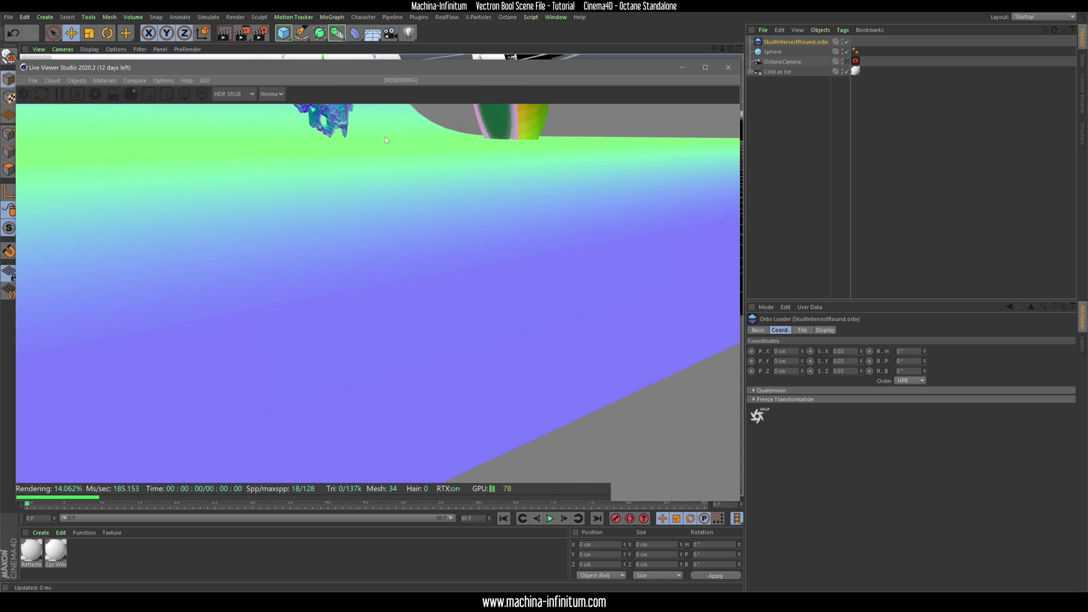
{"action": "middle_click_drag", "start_coordinate": [386, 137], "coordinate": [413, 268]}
{"action": "left_click_drag", "start_coordinate": [413, 269], "coordinate": [325, 316]}
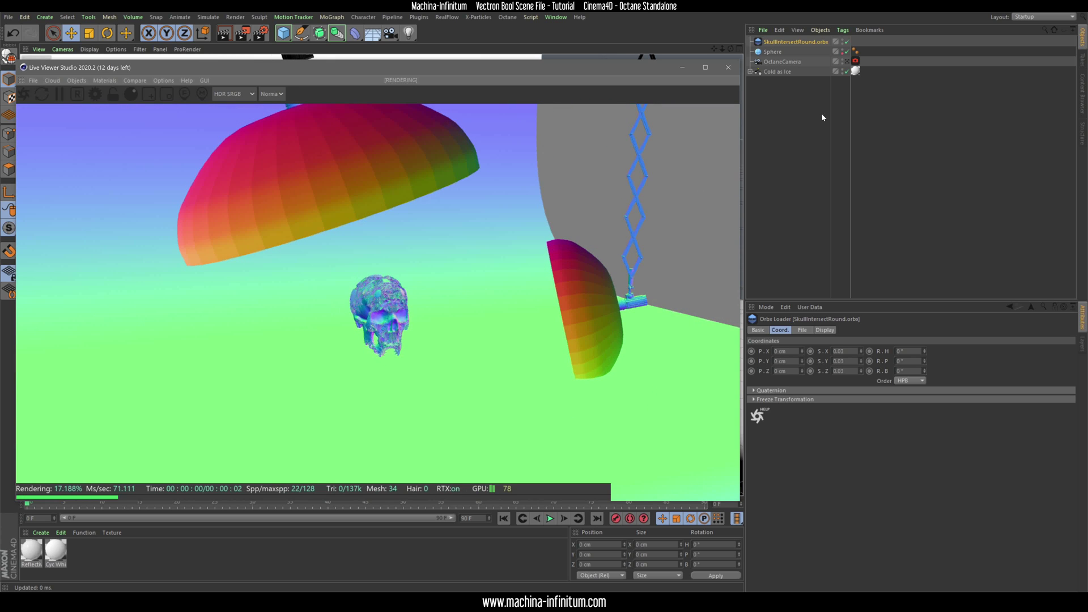
{"action": "left_click", "coordinate": [847, 63]}
{"action": "left_click", "coordinate": [848, 62]}
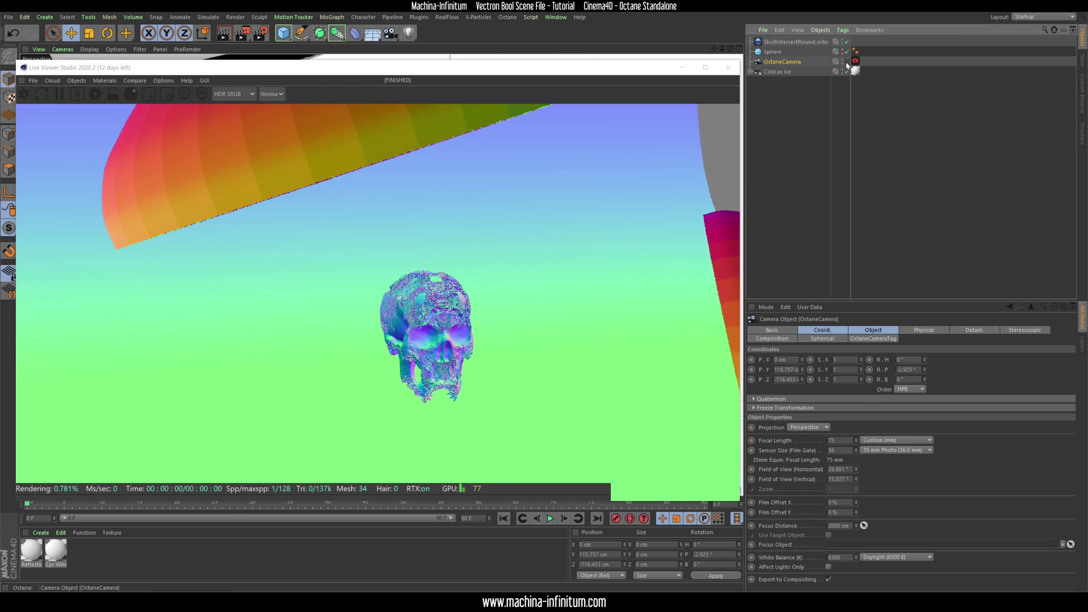
- Rotate the SkullIntersectRound.orbx object sideways into a three-quarter view, and enlarge the Live Viewer to show it
{"action": "left_click_drag", "start_coordinate": [438, 61], "coordinate": [763, 122]}
{"action": "left_click_drag", "start_coordinate": [361, 114], "coordinate": [658, 180]}
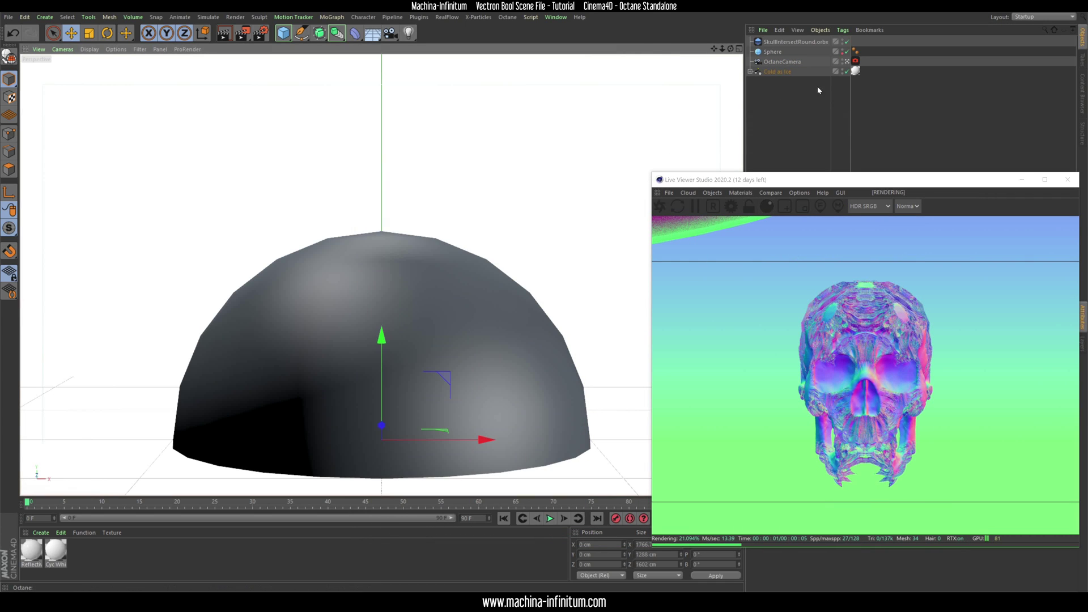
{"action": "left_click", "coordinate": [795, 42]}
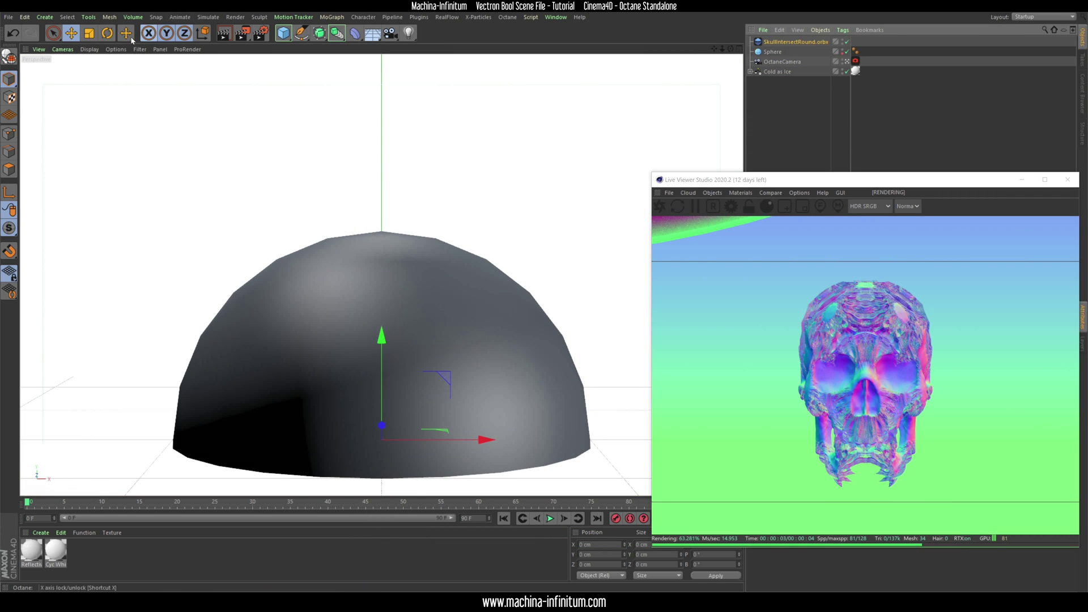
{"action": "key", "text": "r"}
{"action": "left_click_drag", "start_coordinate": [420, 429], "coordinate": [411, 464]}
{"action": "left_click_drag", "start_coordinate": [865, 186], "coordinate": [234, 66]}
{"action": "left_click_drag", "start_coordinate": [448, 428], "coordinate": [799, 528]}
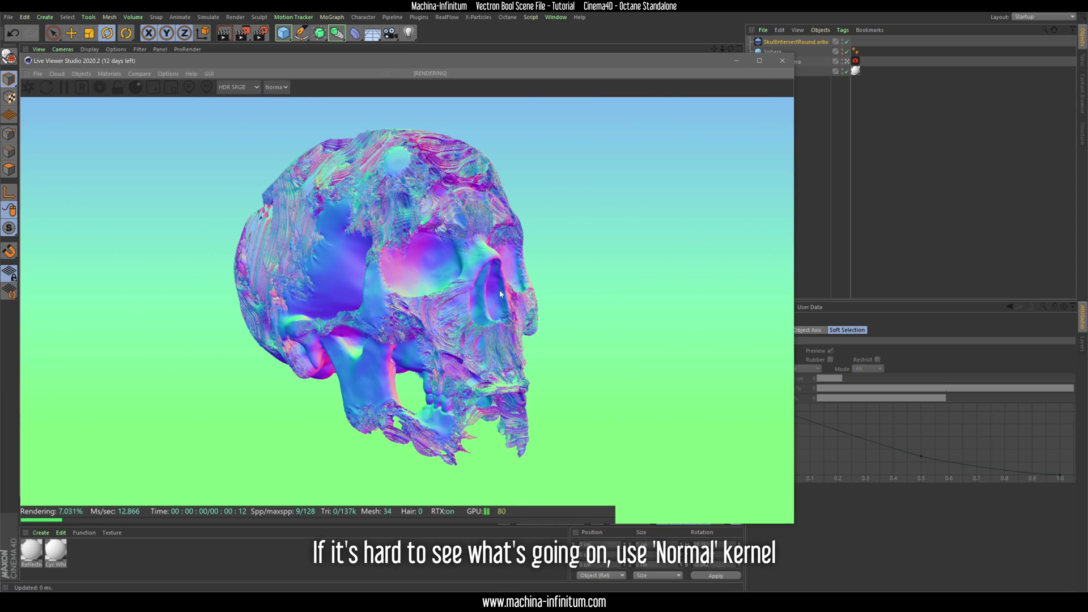
- Enable the Camera Imager in the Octane camera tag of OctaneCamera
{"action": "left_click_drag", "start_coordinate": [586, 64], "coordinate": [547, 61]}
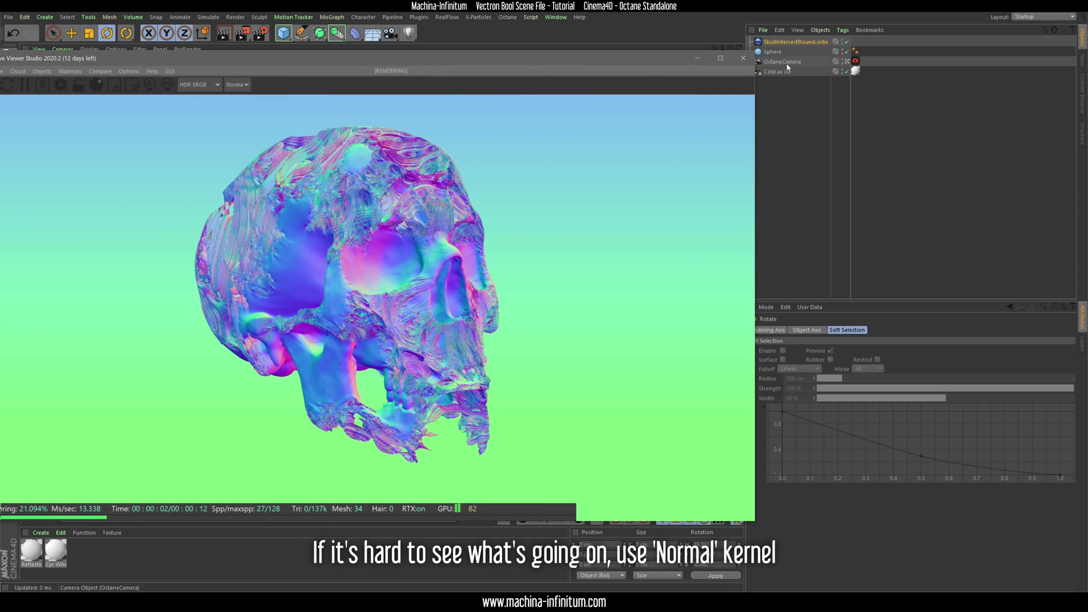
{"action": "left_click", "coordinate": [860, 124]}
{"action": "left_click_drag", "start_coordinate": [882, 302], "coordinate": [882, 139]}
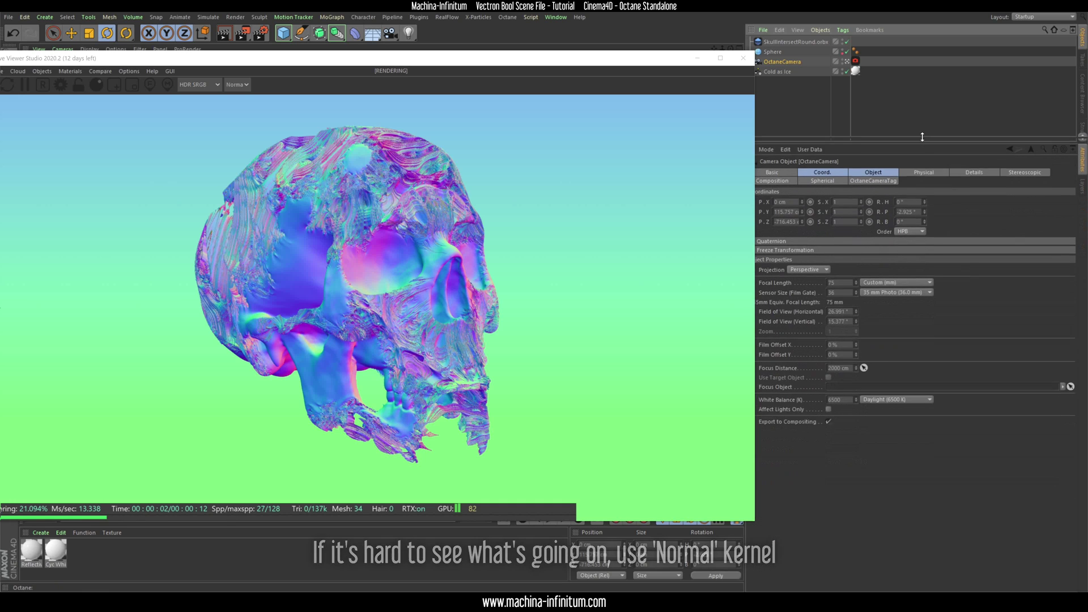
{"action": "left_click", "coordinate": [873, 174]}
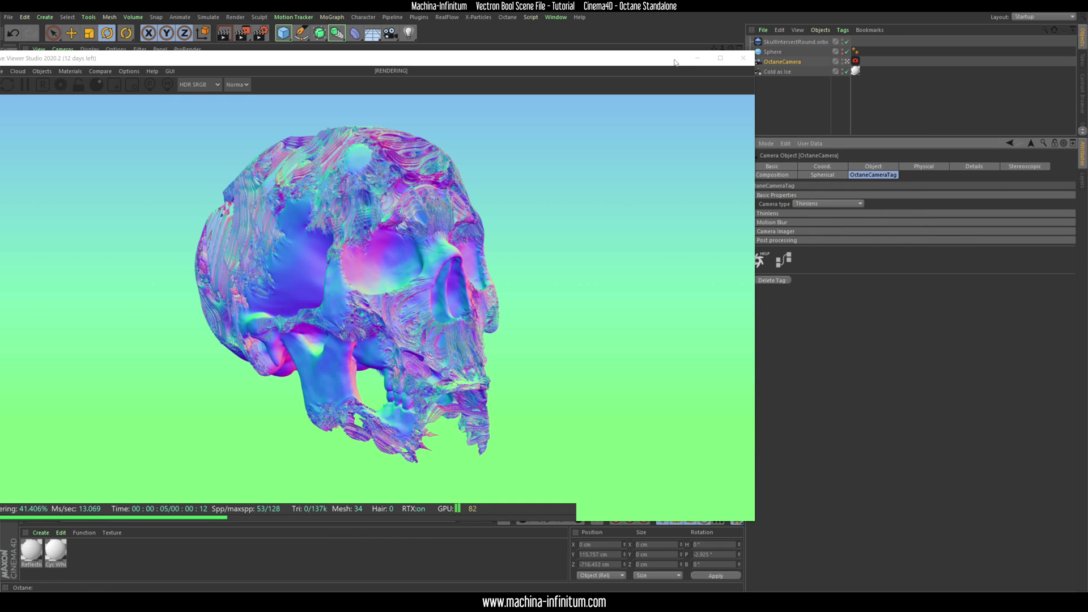
{"action": "left_click_drag", "start_coordinate": [674, 62], "coordinate": [653, 60]}
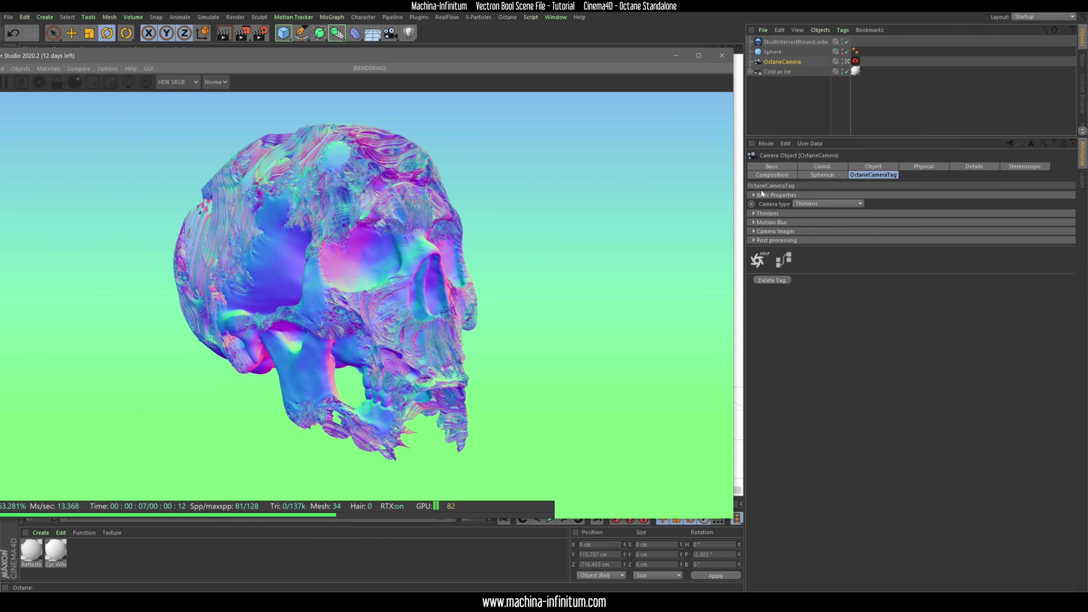
{"action": "left_click", "coordinate": [754, 231]}
{"action": "left_click", "coordinate": [824, 240]}
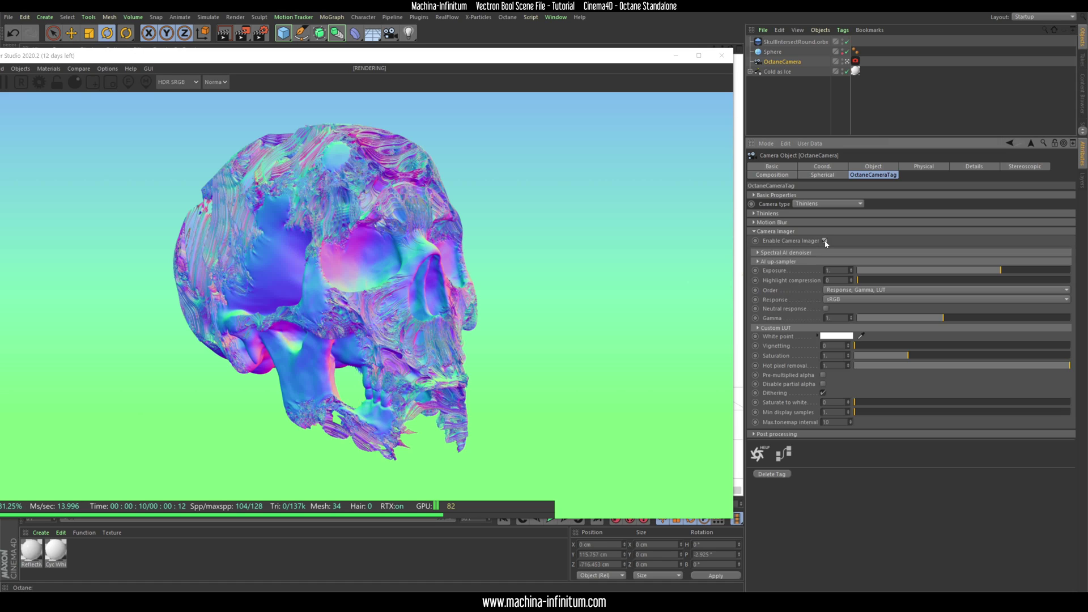
- Set the thin-lens depth of field aperture of OctaneCamera to 4.211 cm
{"action": "left_click", "coordinate": [755, 213]}
{"action": "left_click", "coordinate": [758, 262]}
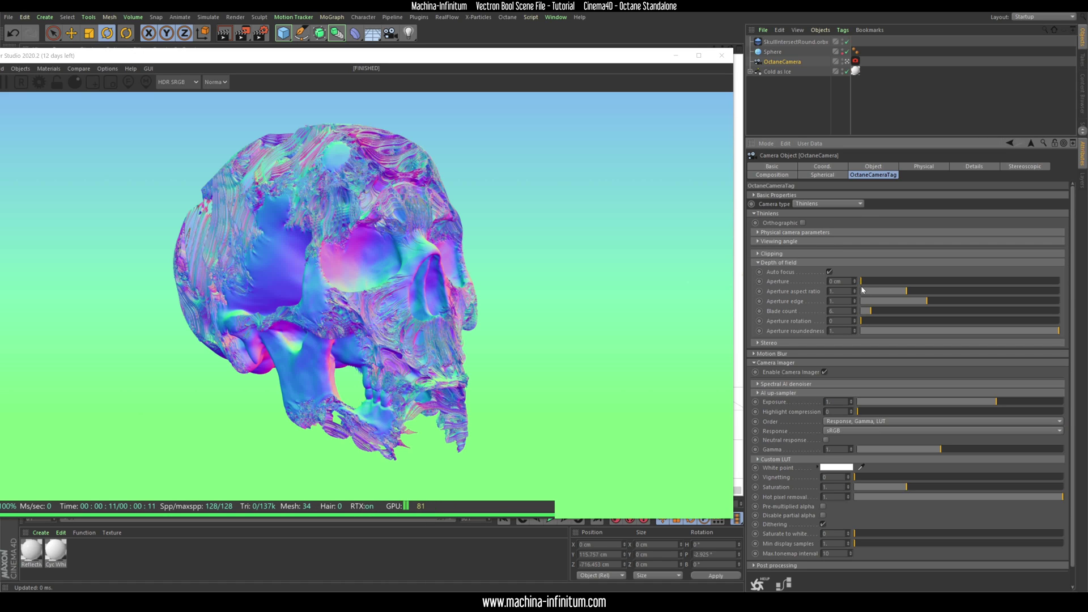
{"action": "left_click_drag", "start_coordinate": [861, 281], "coordinate": [1070, 287]}
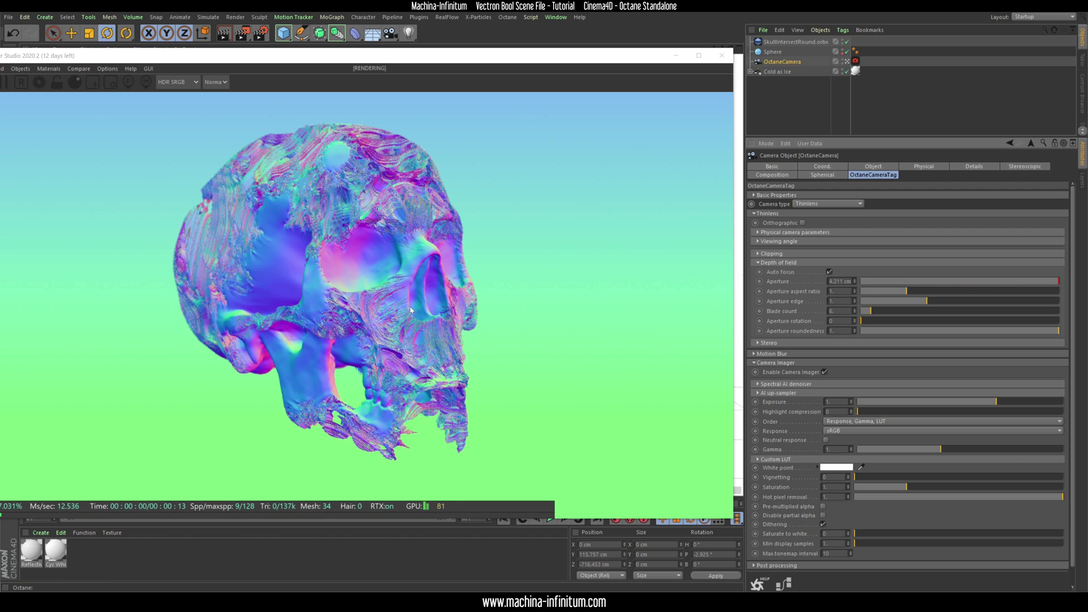
- Preview the skull with the PT kernel in the Live Viewer, and return the render mode to Normal
{"action": "left_click_drag", "start_coordinate": [225, 57], "coordinate": [267, 53]}
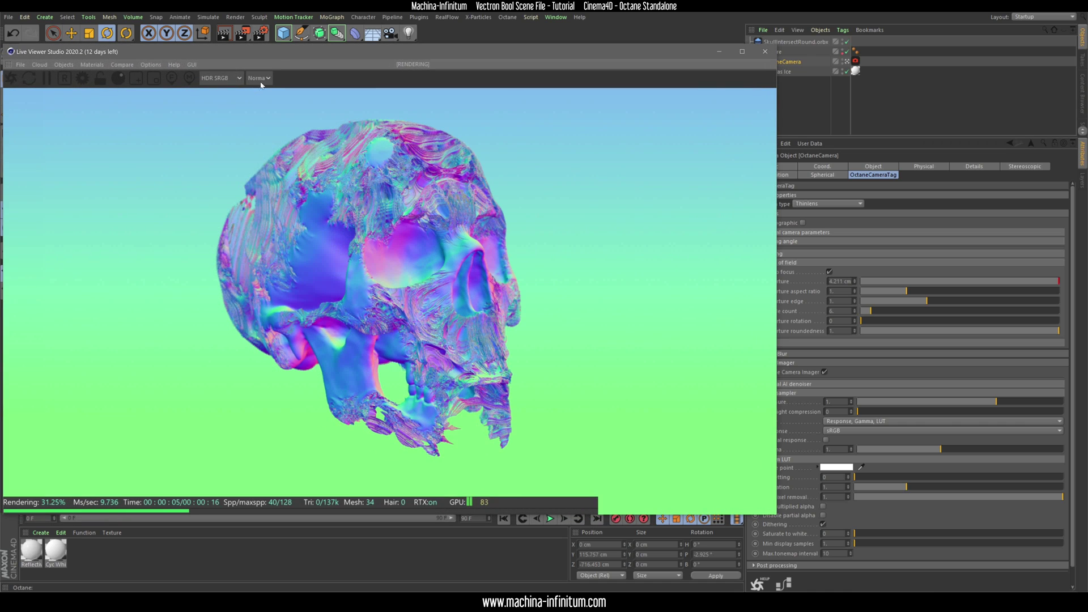
{"action": "left_click", "coordinate": [259, 78]}
{"action": "left_click", "coordinate": [263, 103]}
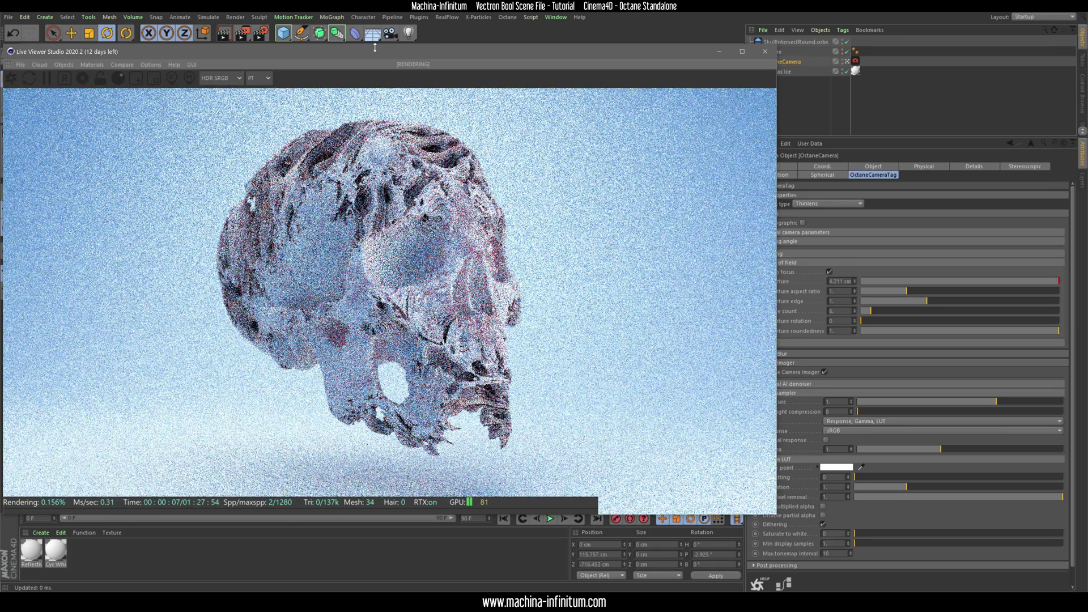
{"action": "left_click_drag", "start_coordinate": [371, 52], "coordinate": [435, 51]}
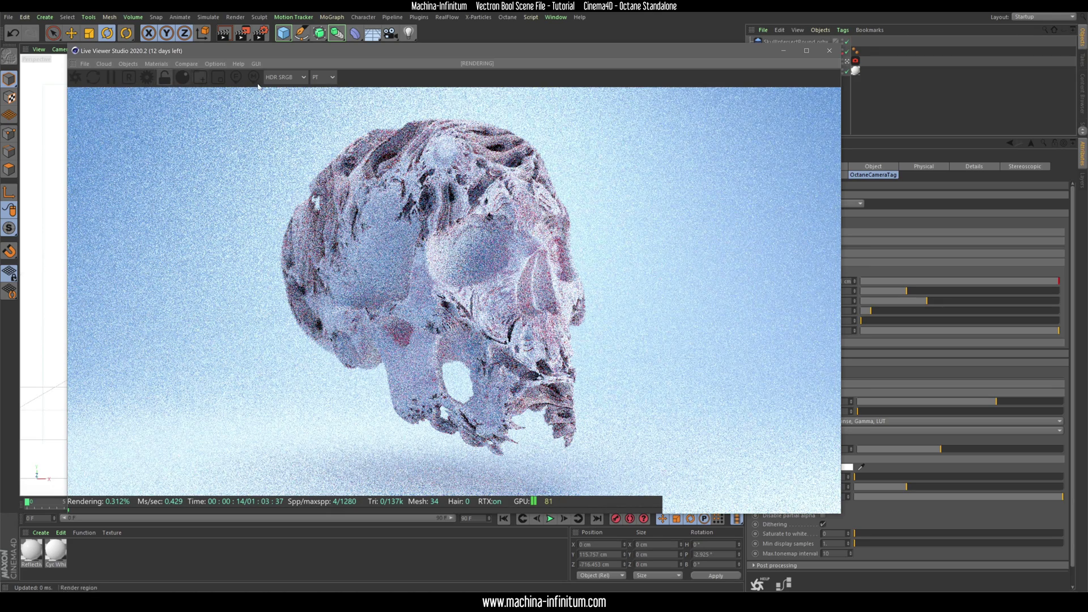
{"action": "left_click", "coordinate": [323, 77]}
{"action": "left_click", "coordinate": [324, 170]}
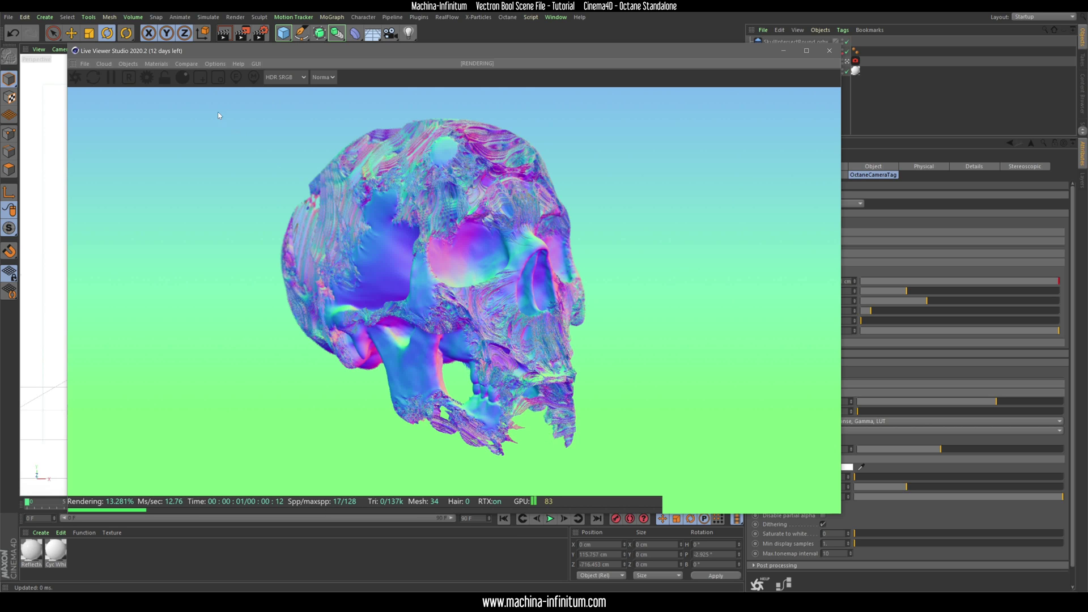
- Define a render region around the jaw in the maximized Live Viewer, and raise the kernel's ray epsilon to about 0.005
{"action": "double_click", "coordinate": [263, 52]}
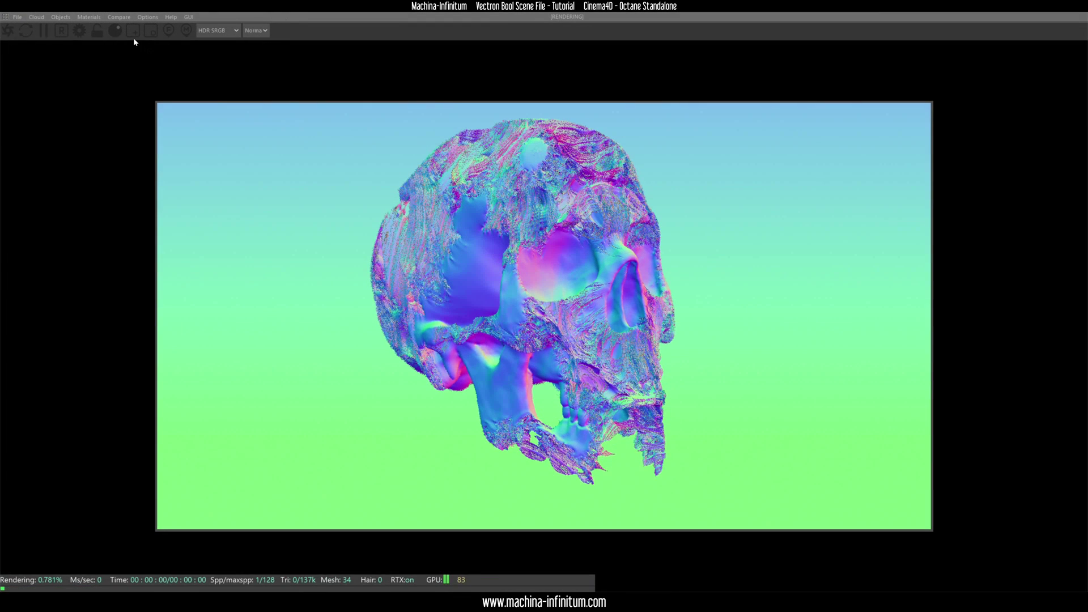
{"action": "left_click", "coordinate": [132, 32]}
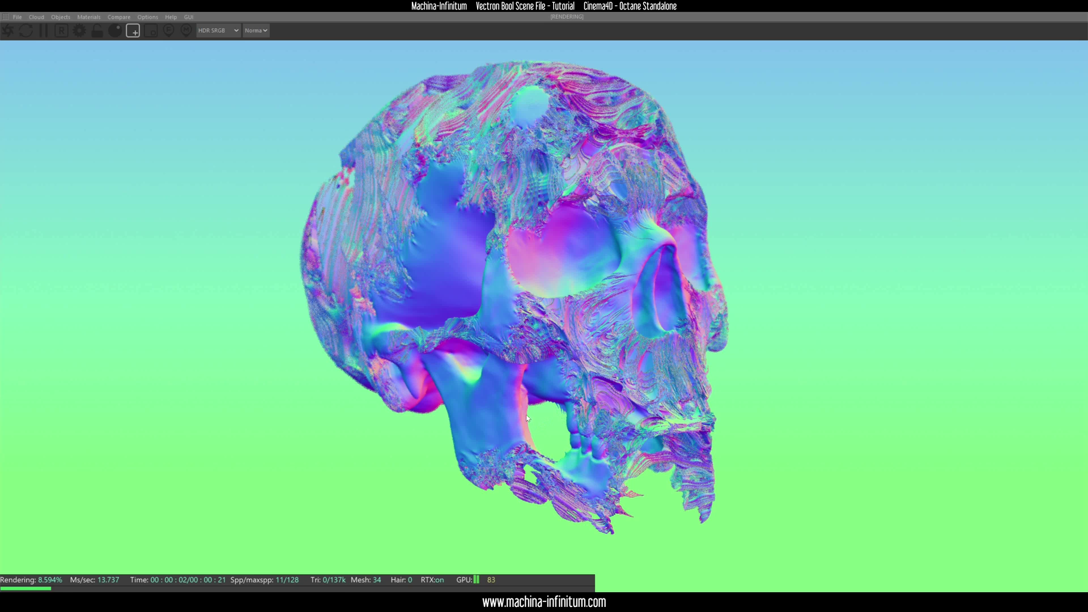
{"action": "left_click_drag", "start_coordinate": [552, 388], "coordinate": [769, 567]}
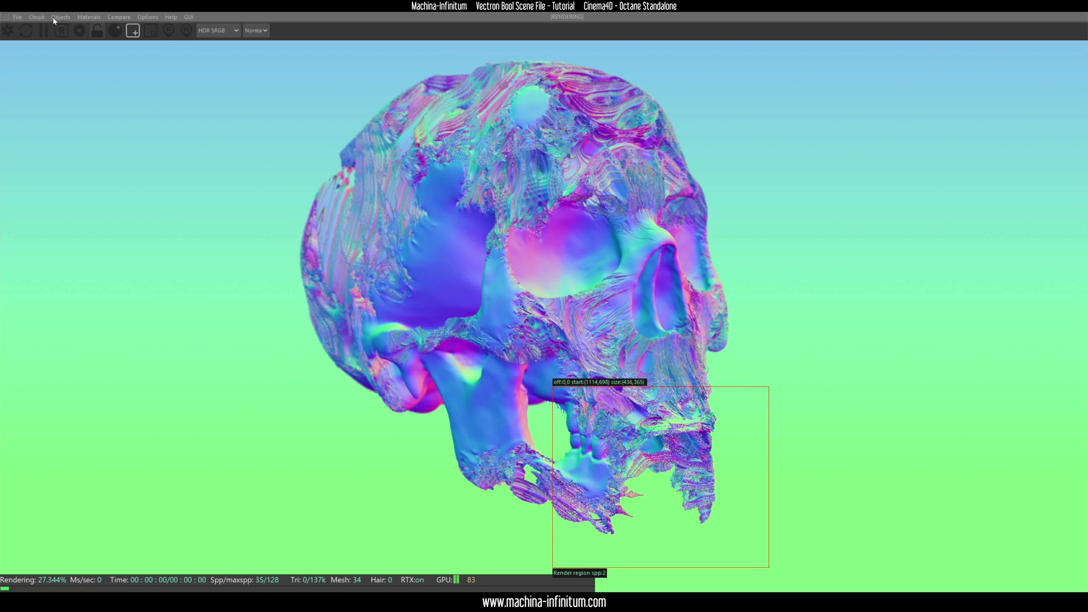
{"action": "left_click", "coordinate": [79, 30]}
{"action": "left_click_drag", "start_coordinate": [104, 32], "coordinate": [215, 126]}
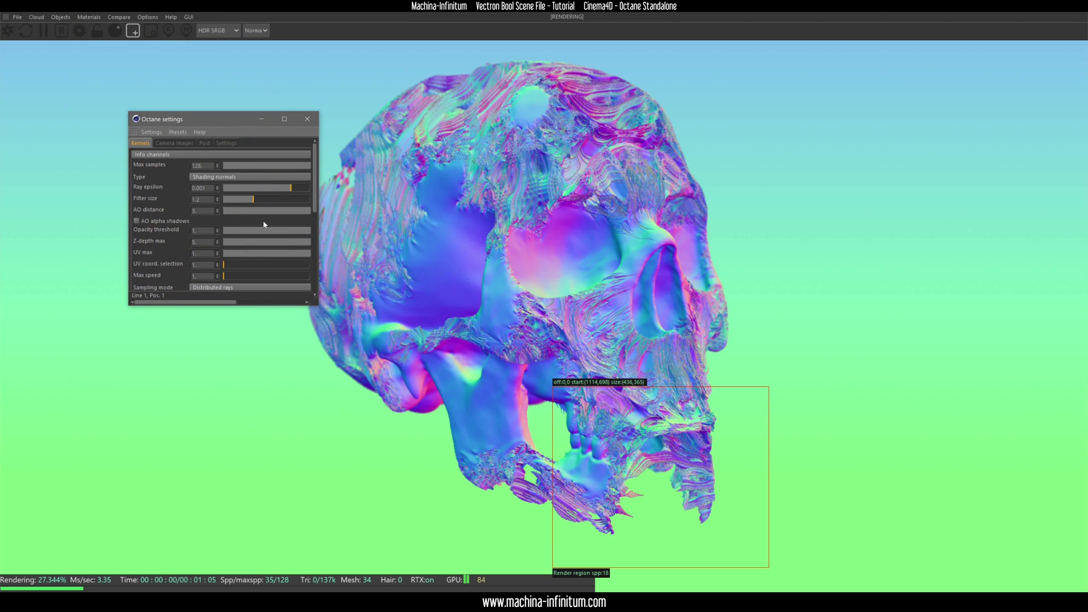
{"action": "left_click_drag", "start_coordinate": [291, 188], "coordinate": [311, 194]}
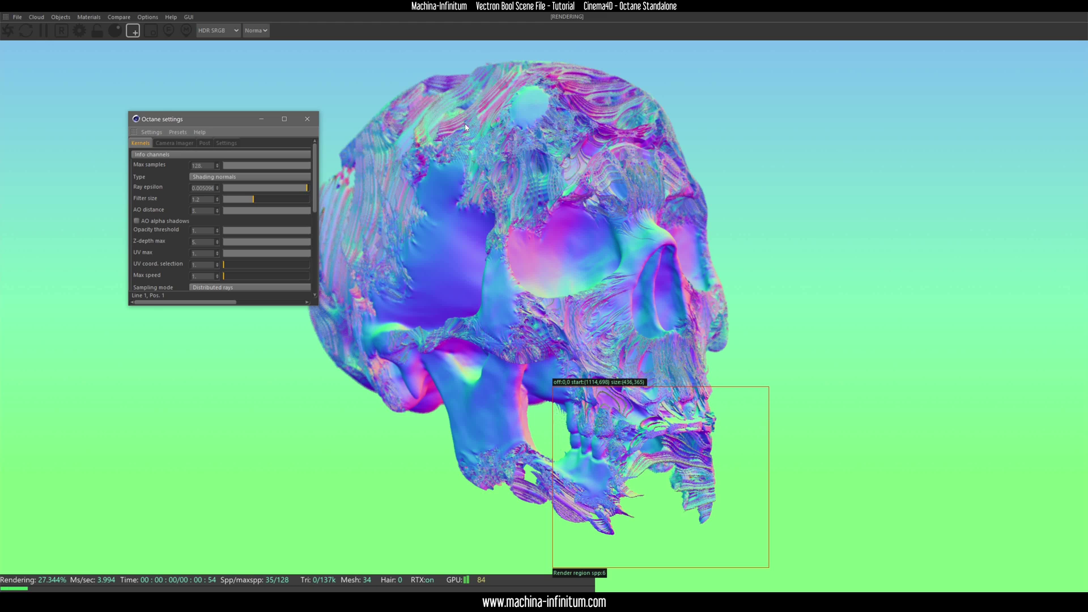
- Move the render region to the forehead above the eye socket and switch the render mode to PT
{"action": "left_click_drag", "start_coordinate": [465, 124], "coordinate": [572, 229]}
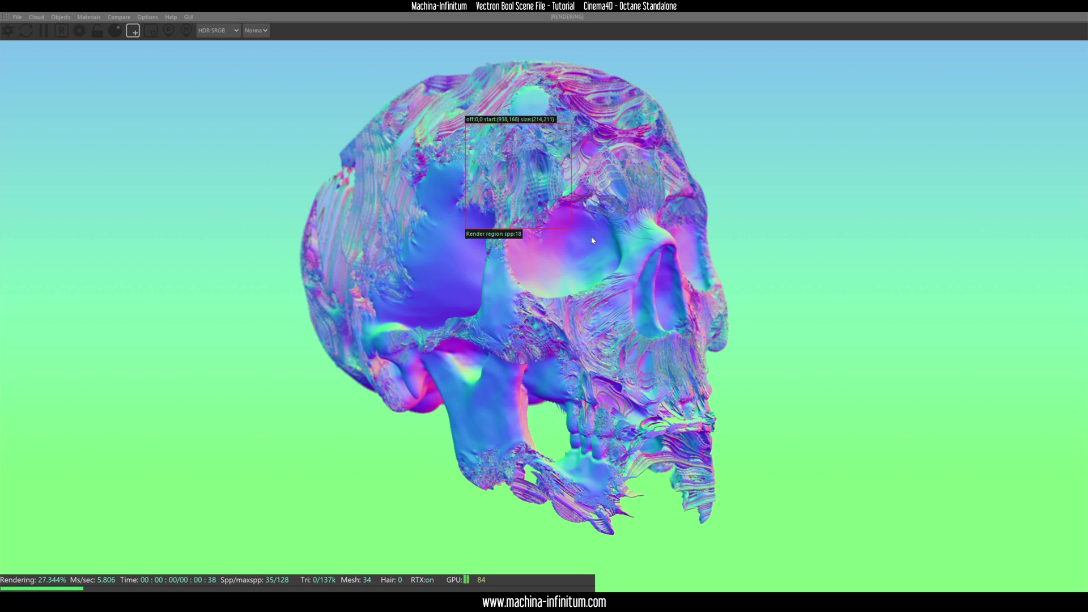
{"action": "left_click", "coordinate": [256, 31]}
{"action": "left_click", "coordinate": [253, 54]}
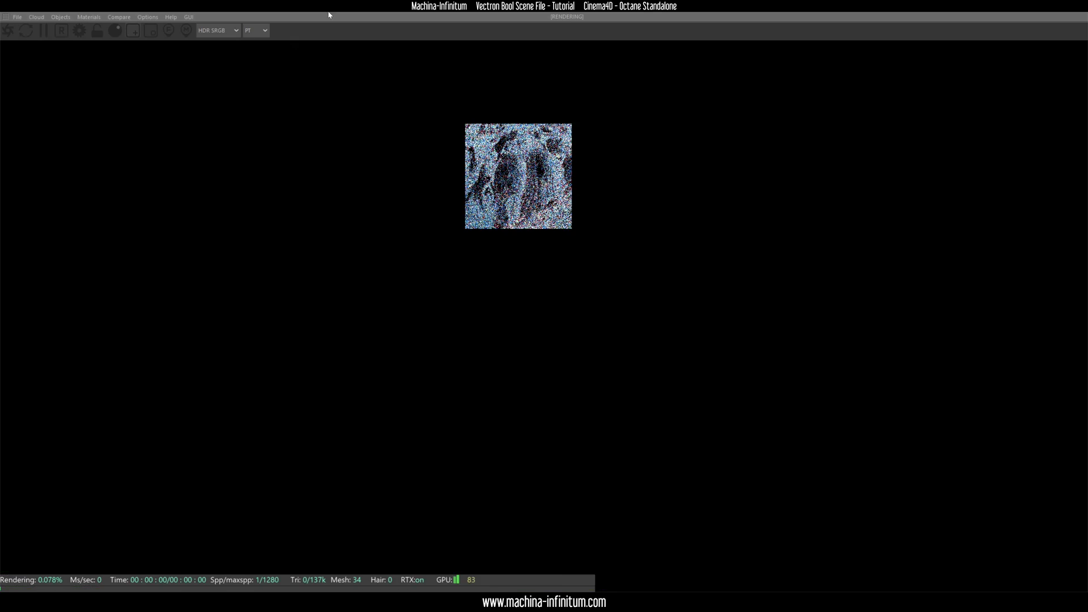
- Turn off the render region and show the entire path-traced skull image in the Live Viewer
{"action": "left_click_drag", "start_coordinate": [345, 7], "coordinate": [362, 49]}
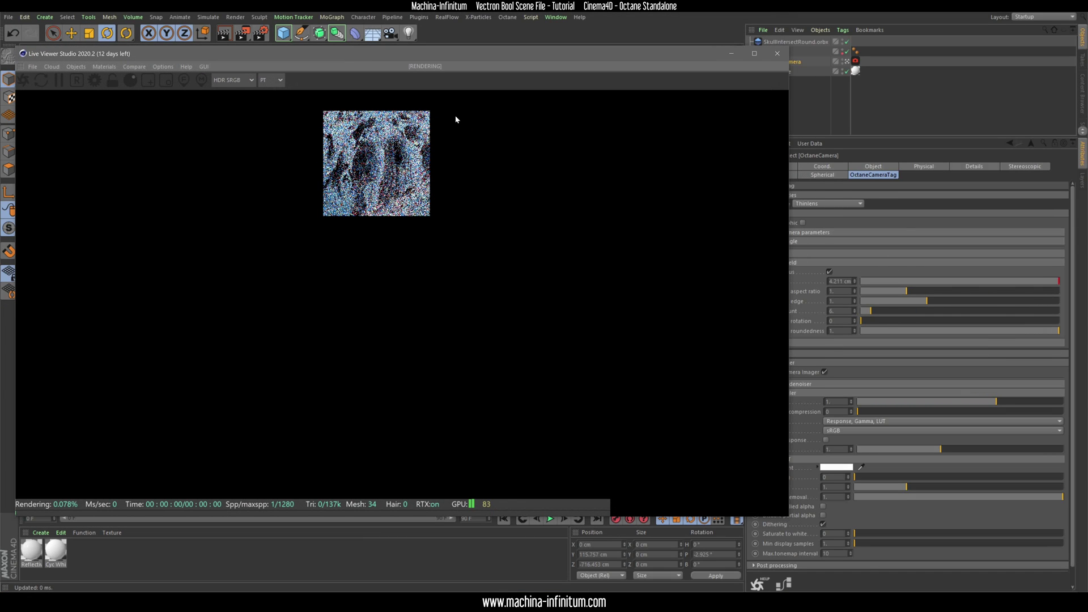
{"action": "left_click", "coordinate": [149, 81]}
{"action": "left_click_drag", "start_coordinate": [234, 57], "coordinate": [241, 60]}
{"action": "scroll", "coordinate": [457, 223], "scroll_direction": "down", "scroll_amount": 2}
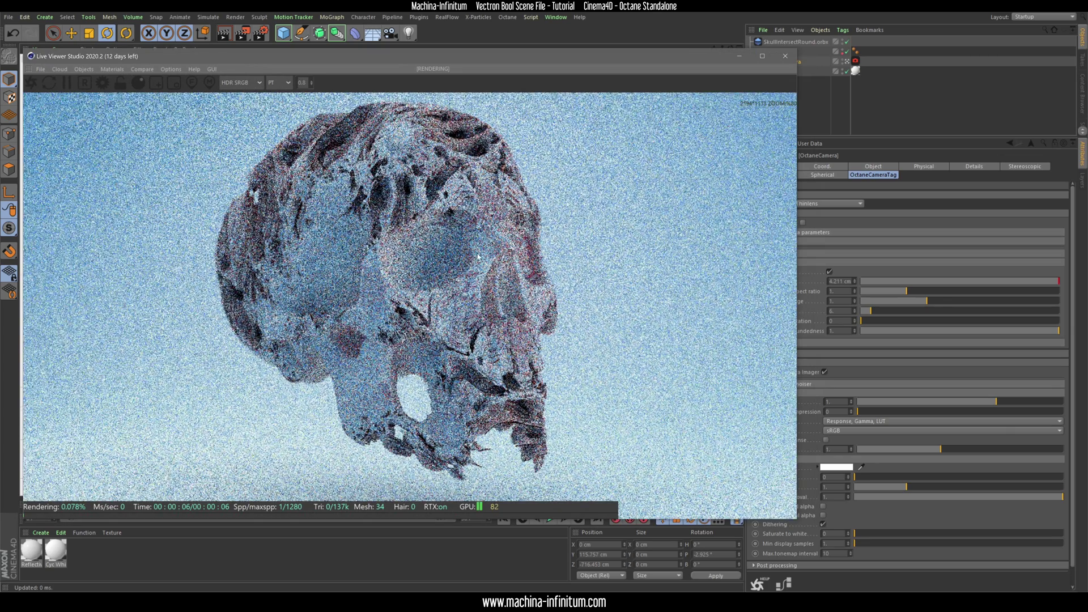
{"action": "scroll", "coordinate": [496, 256], "scroll_direction": "down", "scroll_amount": 1}
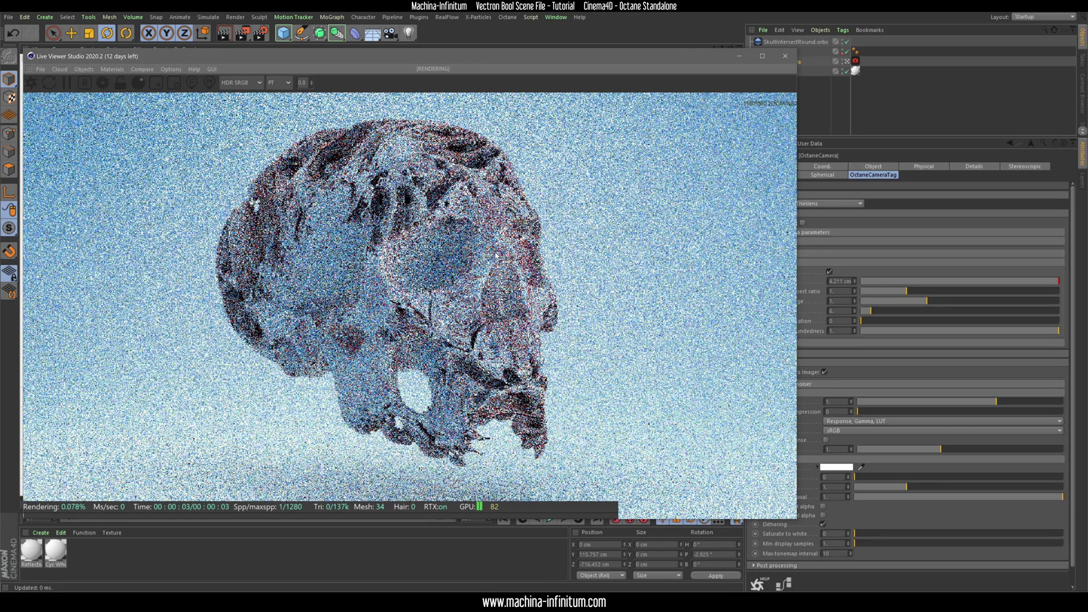
{"action": "scroll", "coordinate": [496, 256], "scroll_direction": "down", "scroll_amount": 1}
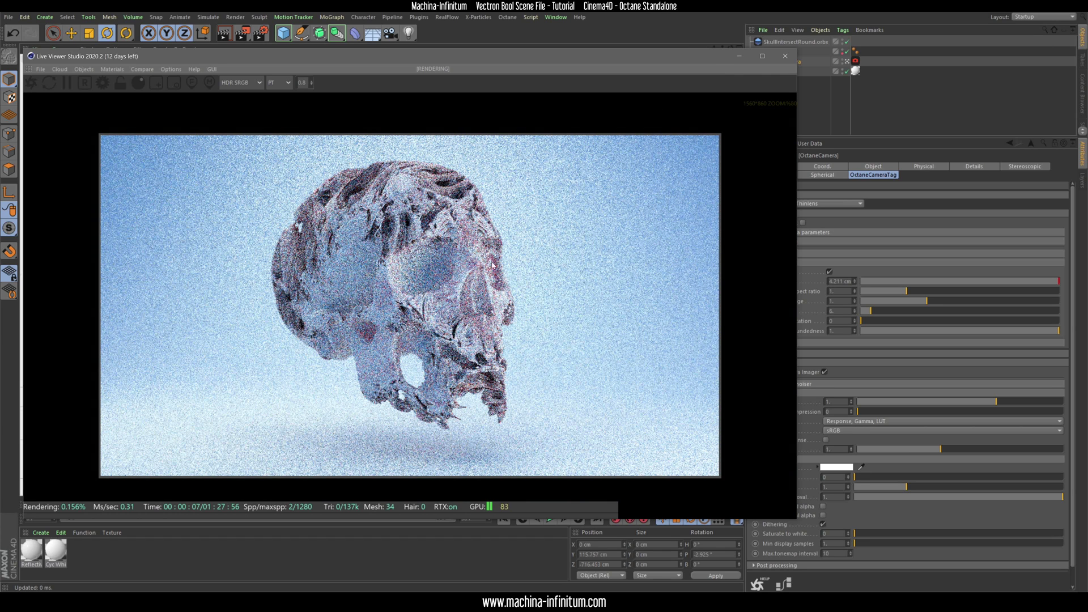
{"action": "left_click", "coordinate": [763, 56]}
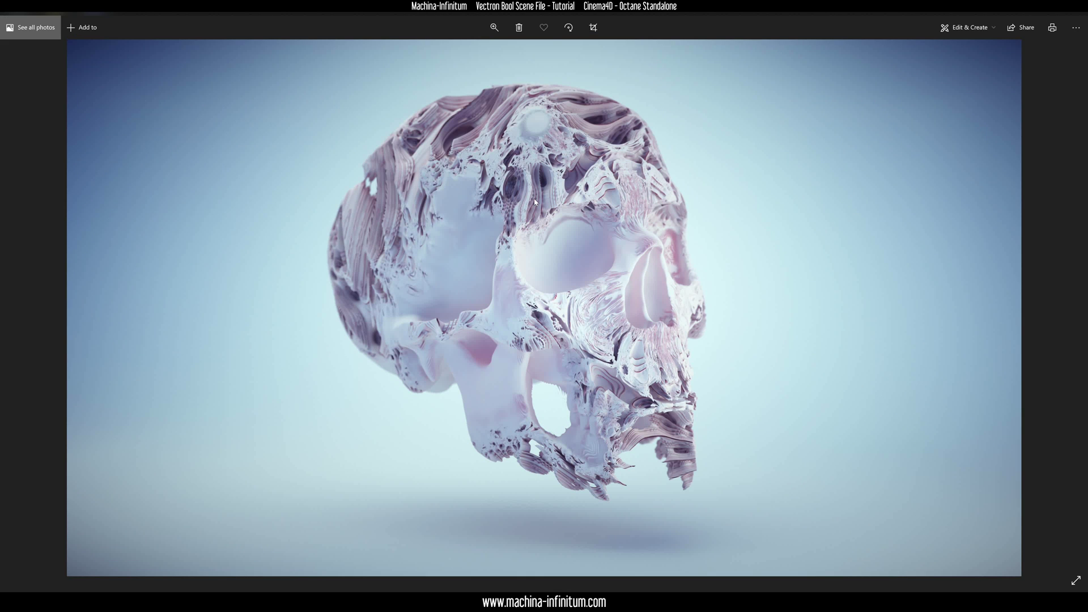
- Examine the finished skull render up close in the Photos app, from the eye socket to the jaw and back
{"action": "scroll", "coordinate": [535, 202], "scroll_direction": "up", "scroll_amount": 5, "text": "ctrl"}
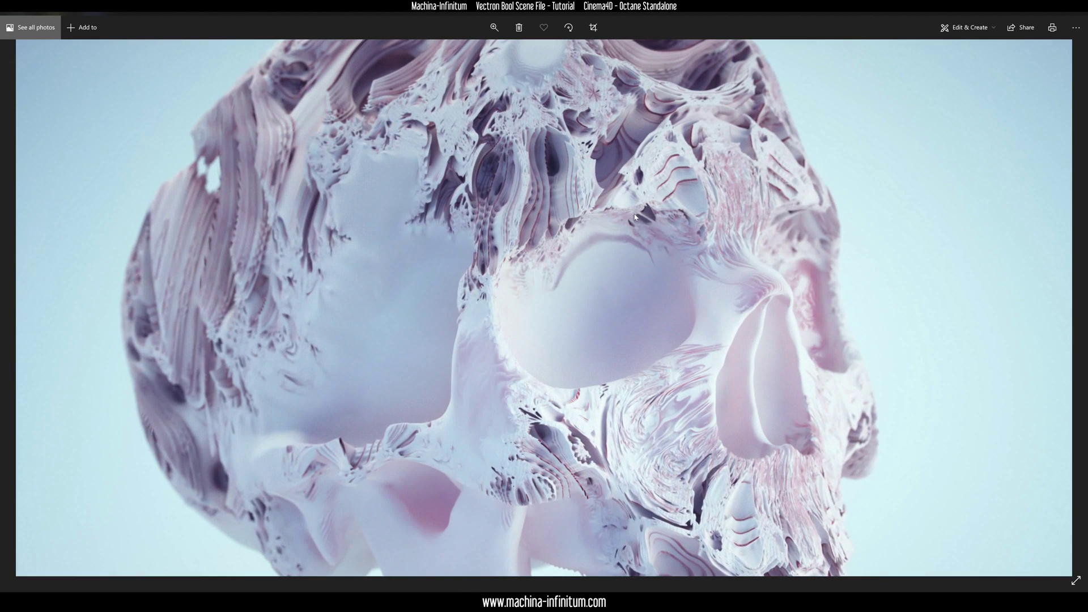
{"action": "left_click_drag", "start_coordinate": [694, 487], "coordinate": [693, 255]}
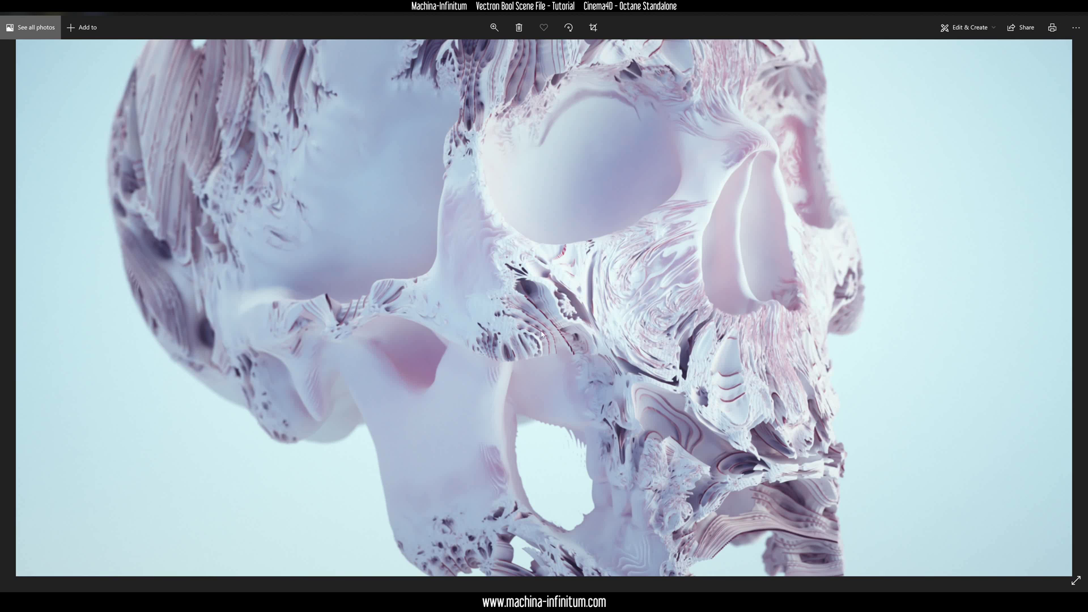
{"action": "left_click_drag", "start_coordinate": [739, 390], "coordinate": [690, 248]}
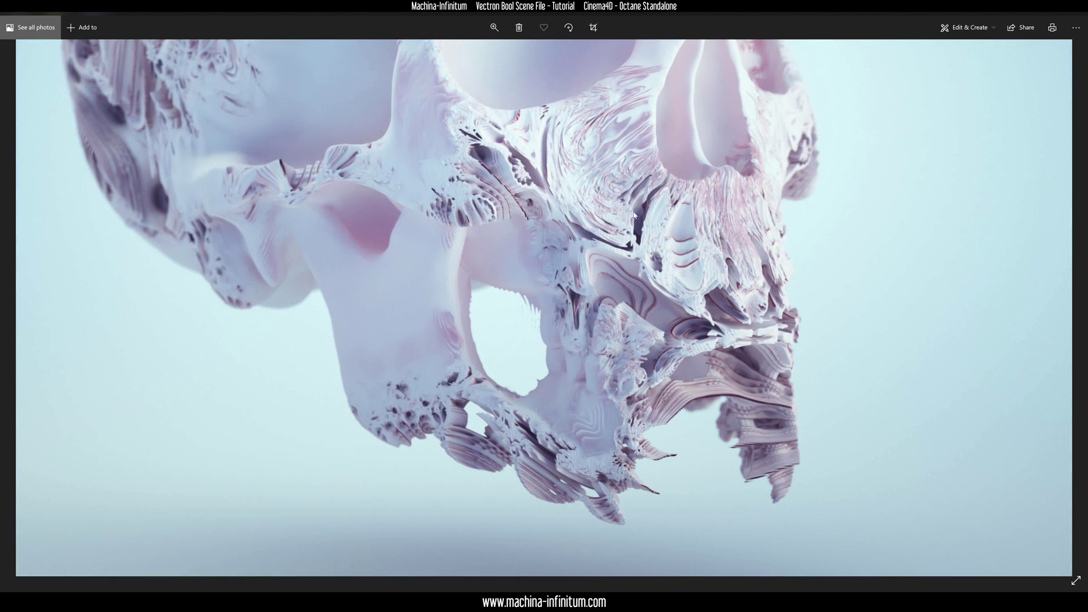
{"action": "left_click_drag", "start_coordinate": [628, 204], "coordinate": [687, 317]}
{"action": "left_click_drag", "start_coordinate": [691, 190], "coordinate": [729, 328]}
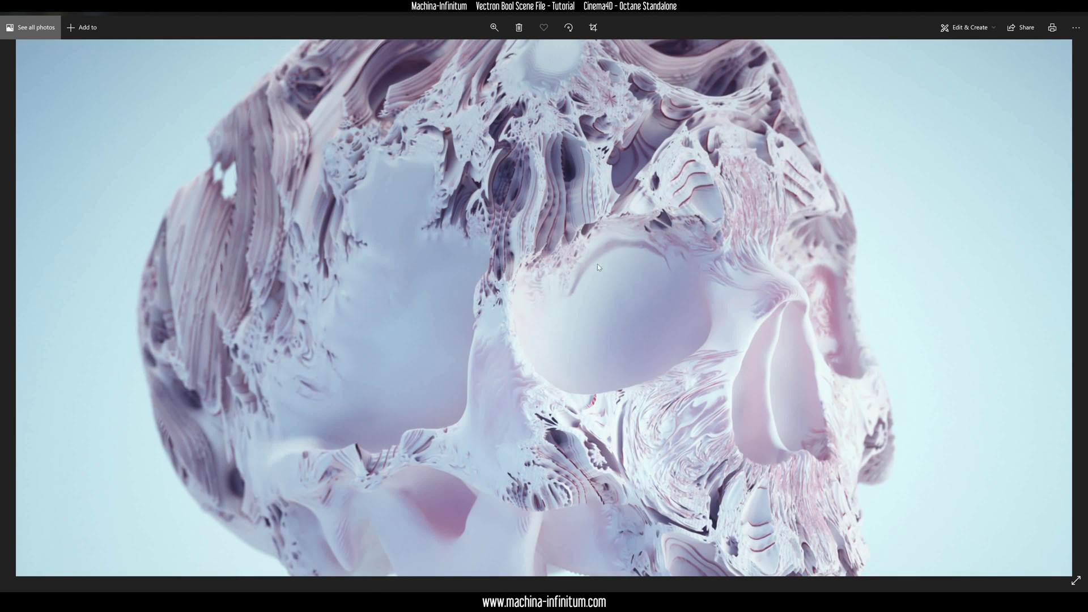
{"action": "scroll", "coordinate": [678, 281], "scroll_direction": "down", "scroll_amount": 5}
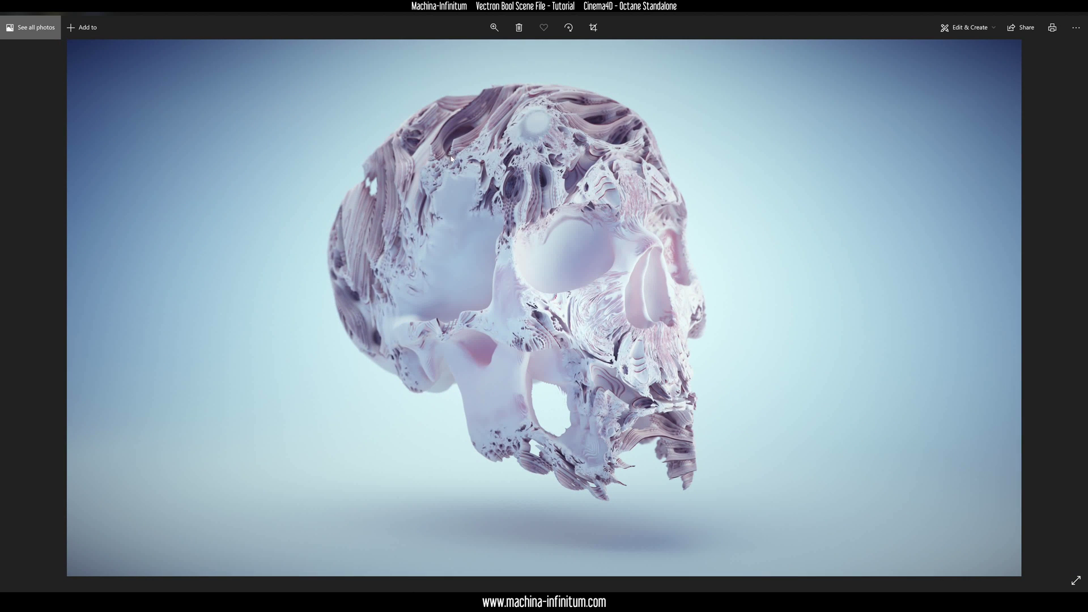